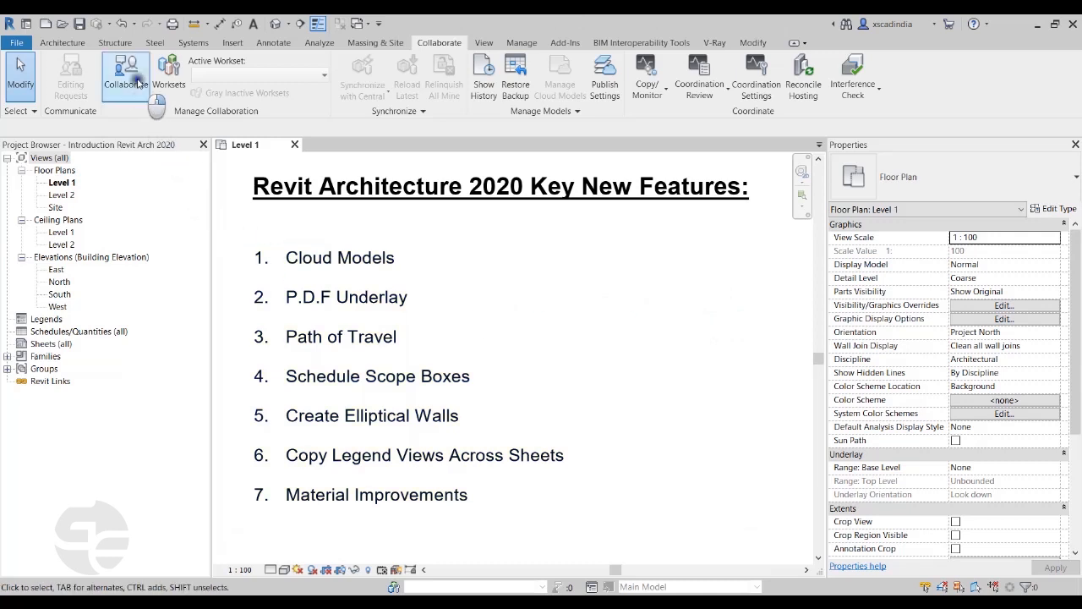
# Look at the save-as options for storing the current project as a cloud model
pyautogui.click(385, 372)
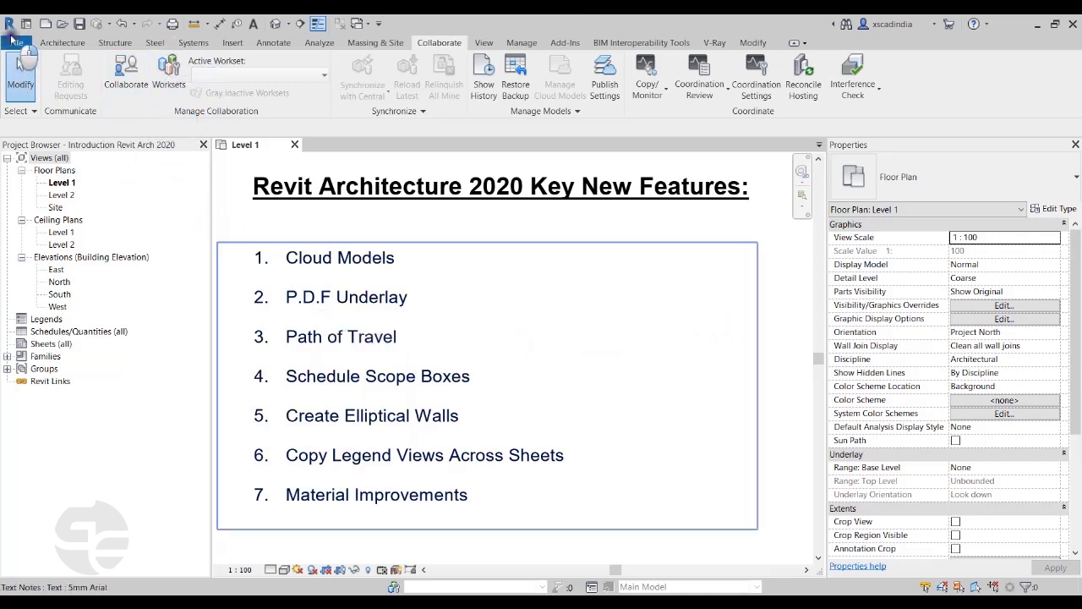
pyautogui.click(17, 42)
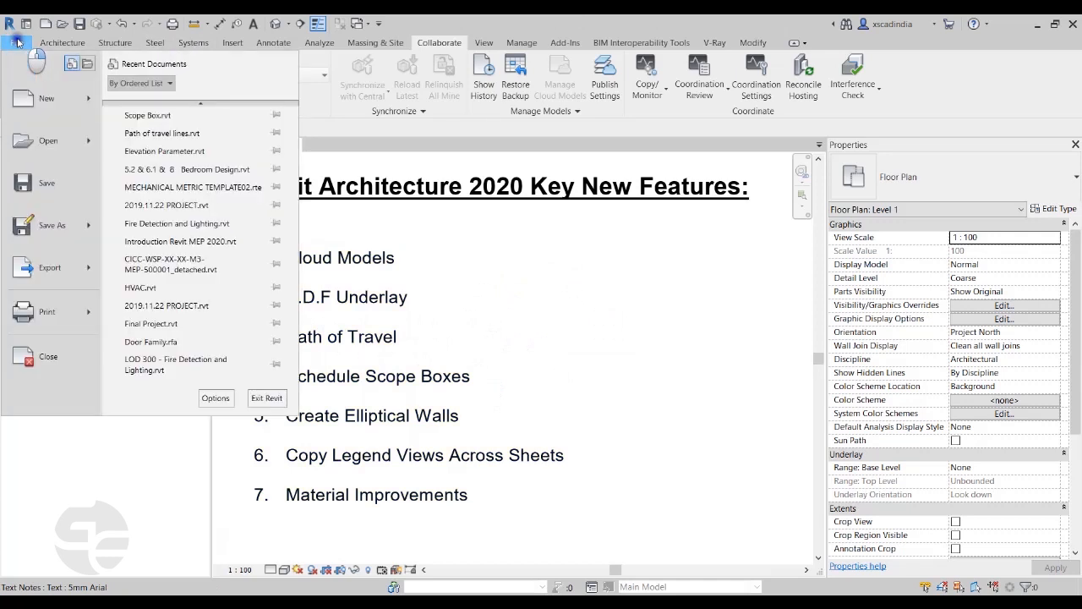
pyautogui.click(34, 218)
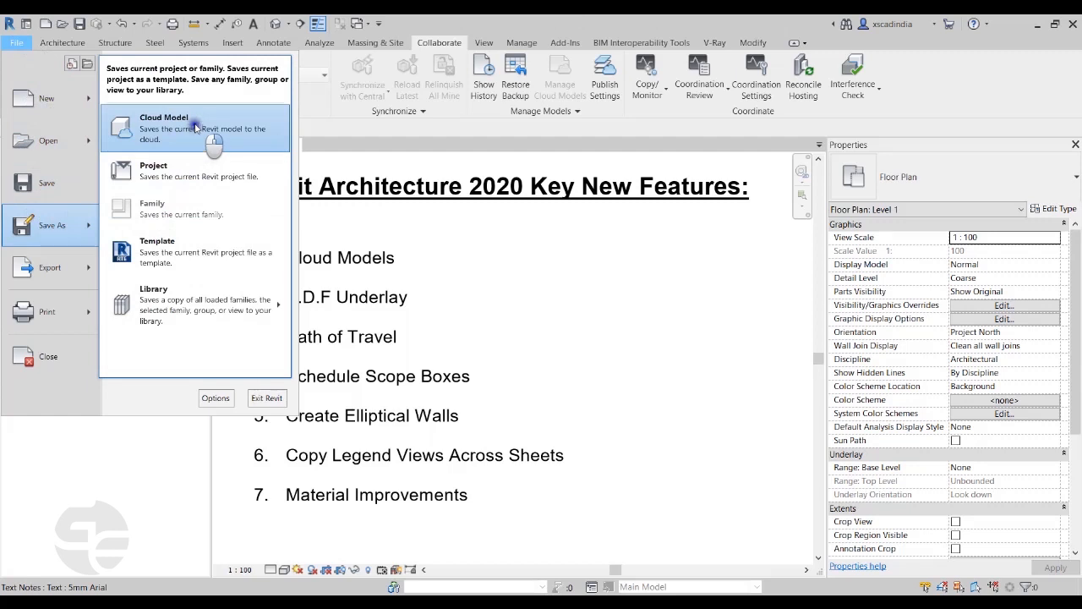
pyautogui.click(776, 333)
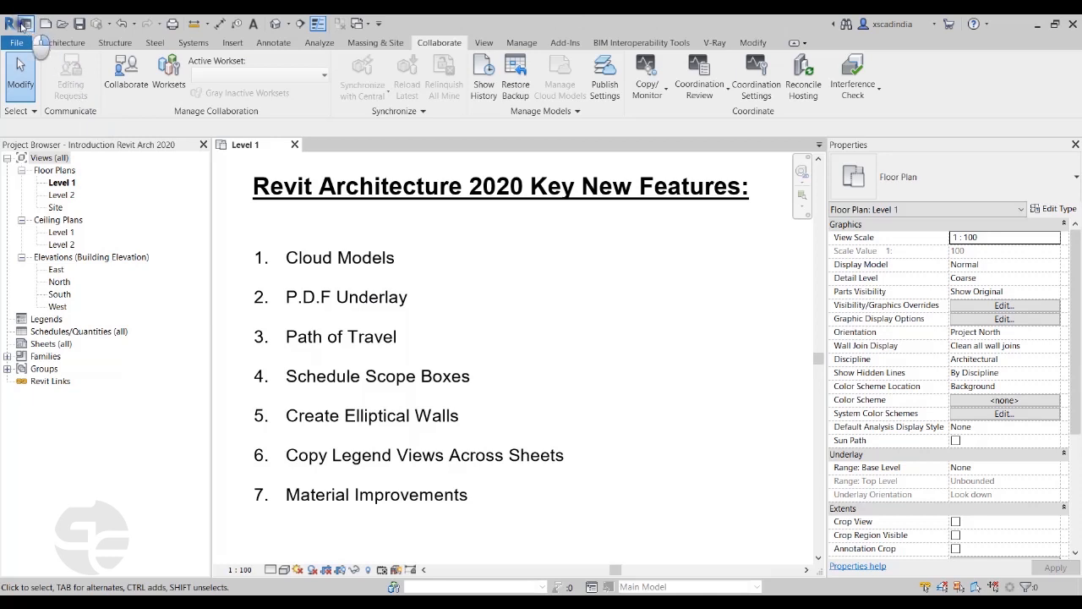
# Begin a PDF import in a new project's Level 1 plan, choosing PDF.pdf from the Revit Arch 2020 folder on drive D
pyautogui.click(25, 25)
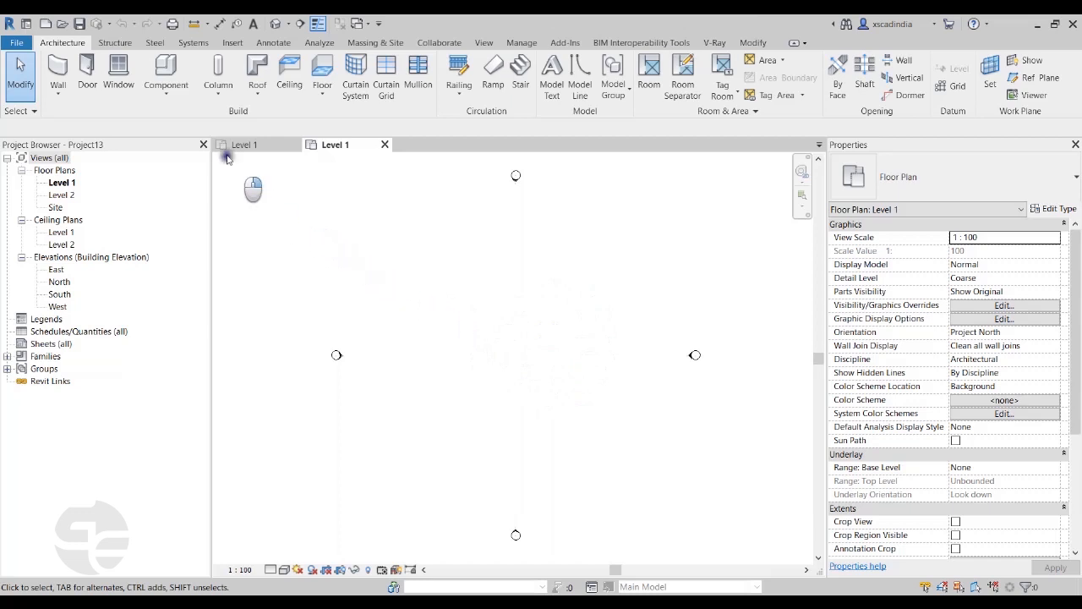
pyautogui.click(233, 43)
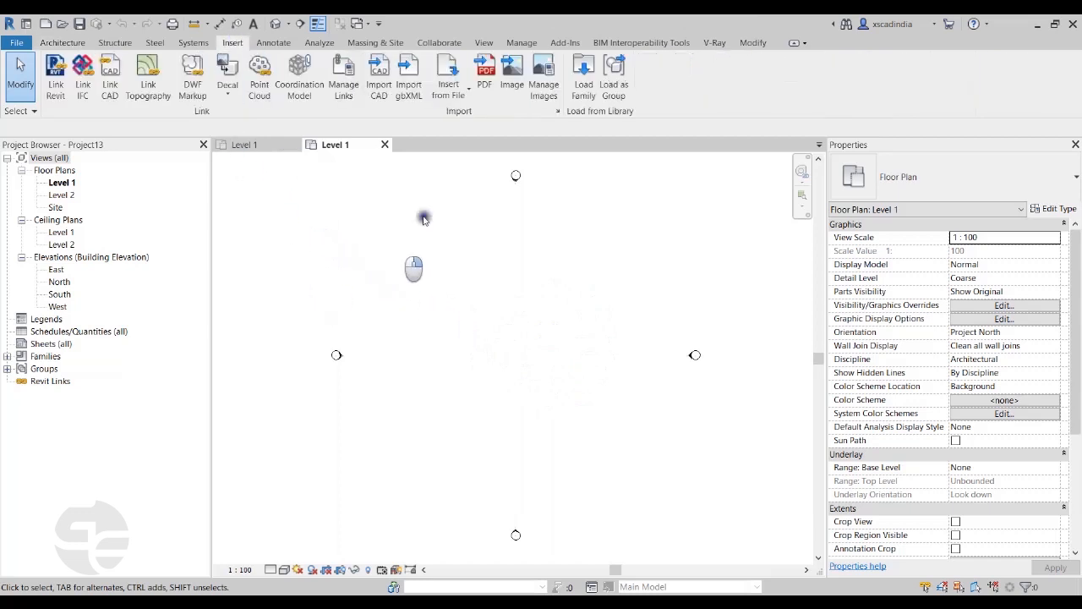
pyautogui.click(483, 87)
pyautogui.click(498, 106)
pyautogui.click(520, 152)
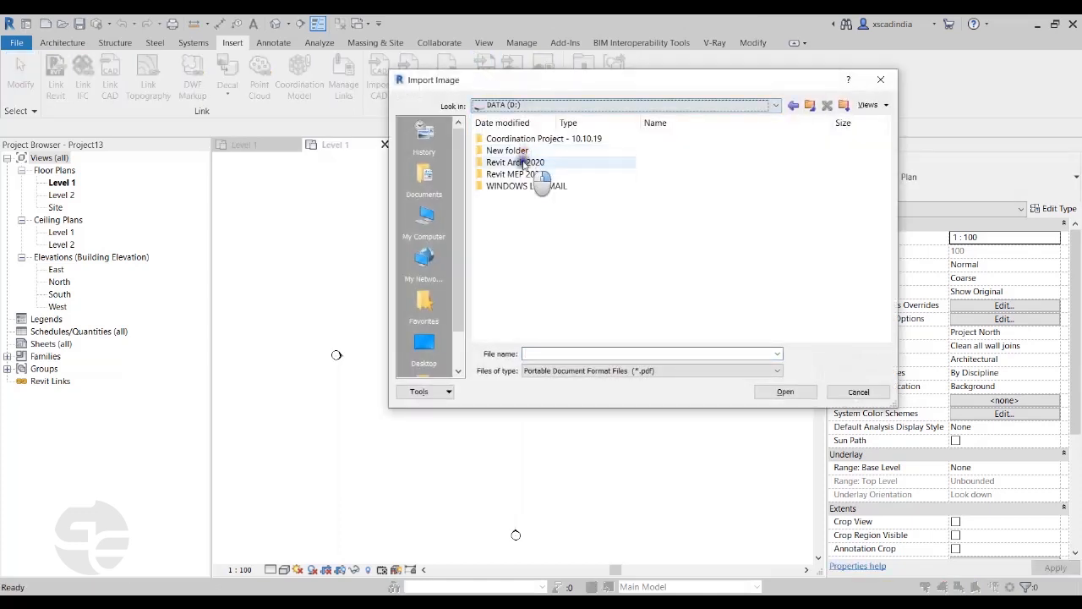
pyautogui.doubleClick(529, 162)
pyautogui.click(507, 162)
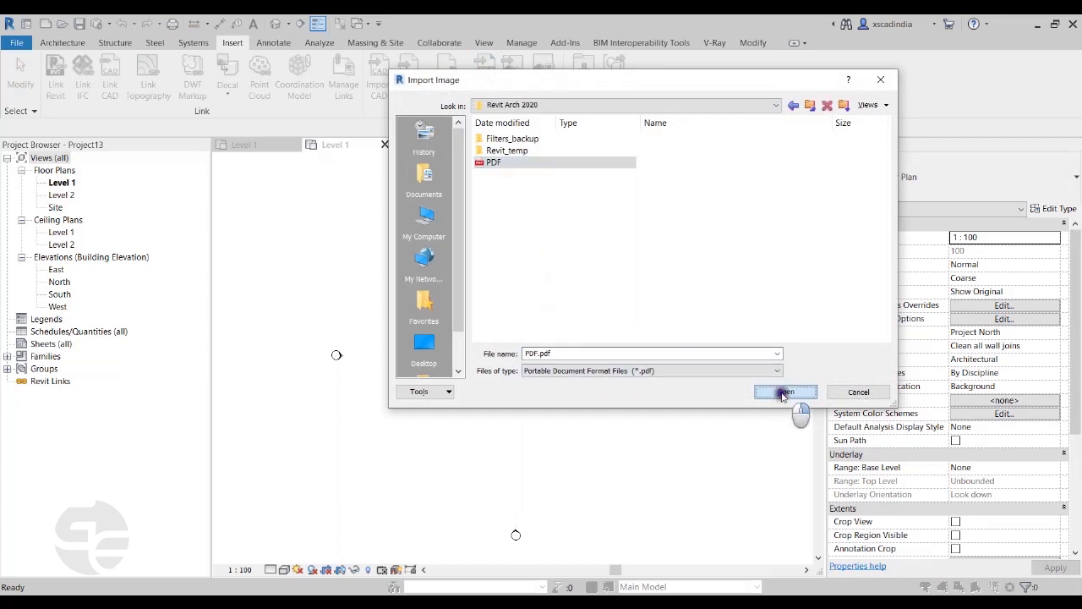
pyautogui.click(785, 391)
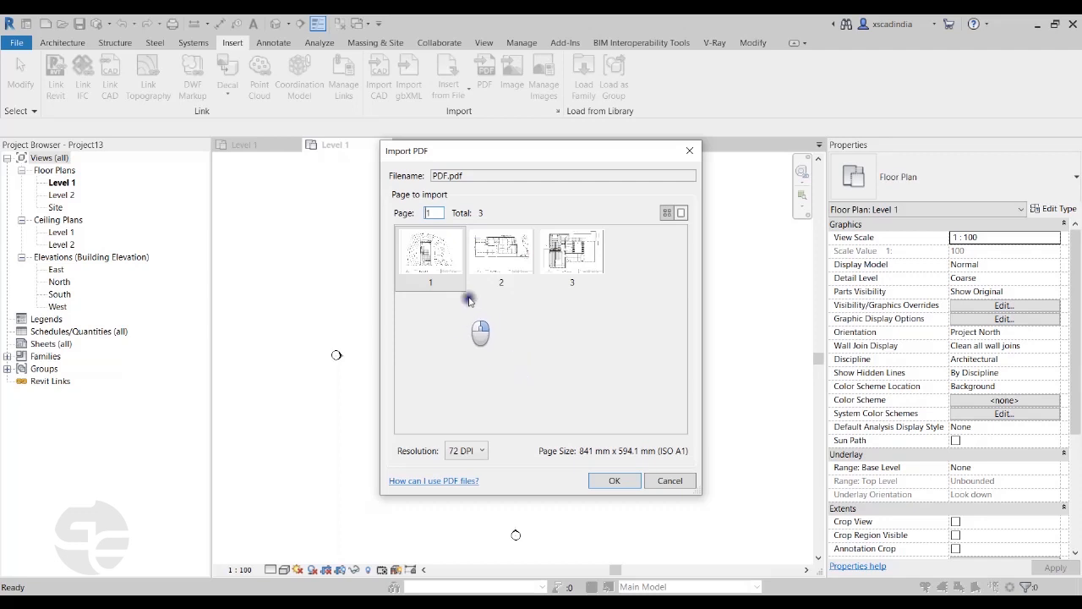
# Import page 2 of the PDF at 72 DPI and place it in the middle of the elevation markers
pyautogui.click(501, 269)
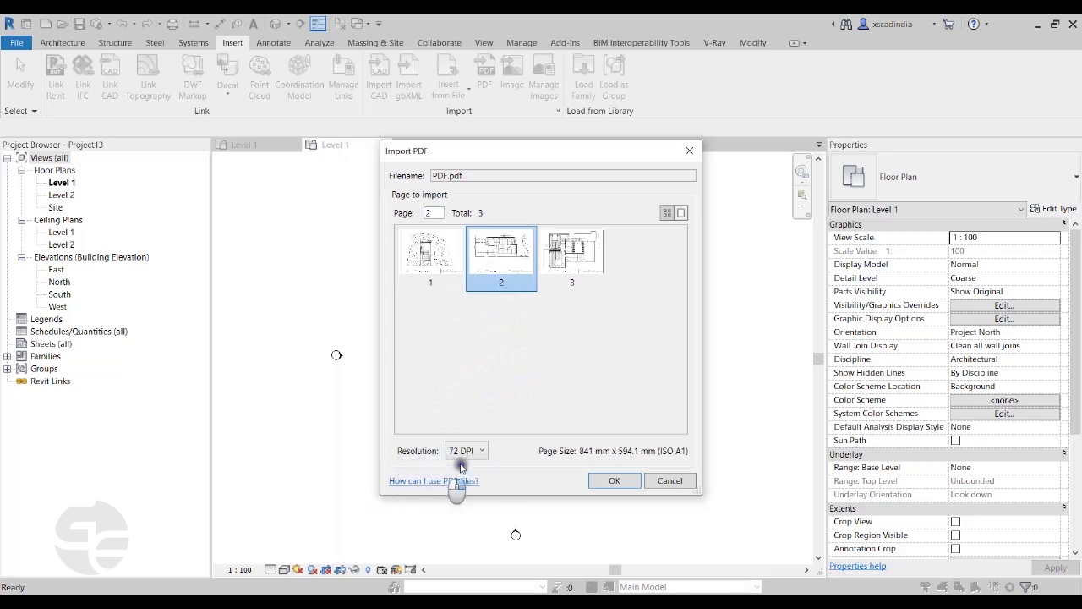
pyautogui.click(481, 450)
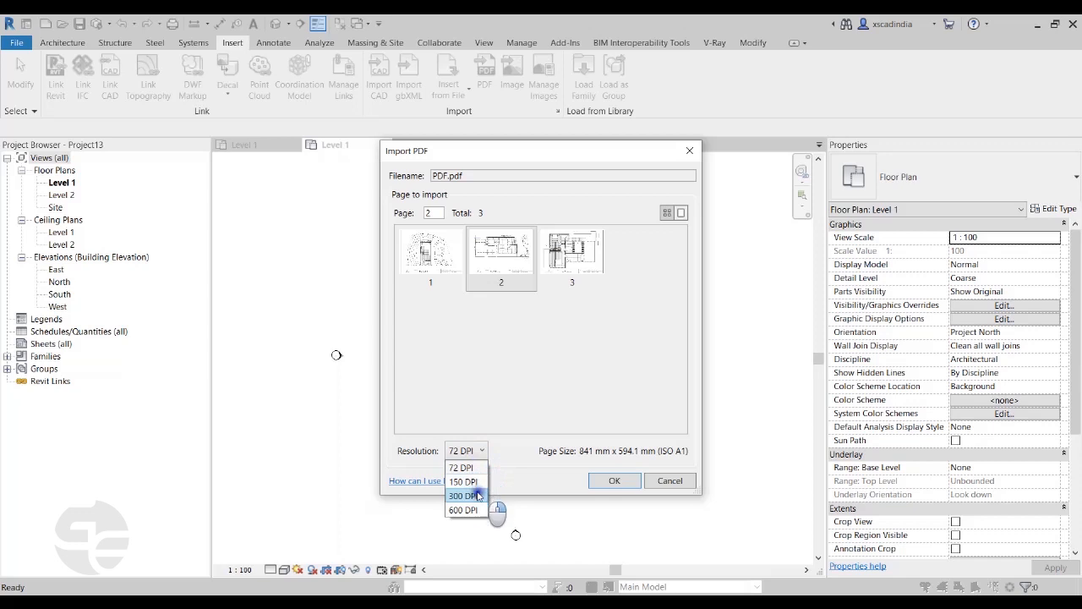
pyautogui.click(523, 411)
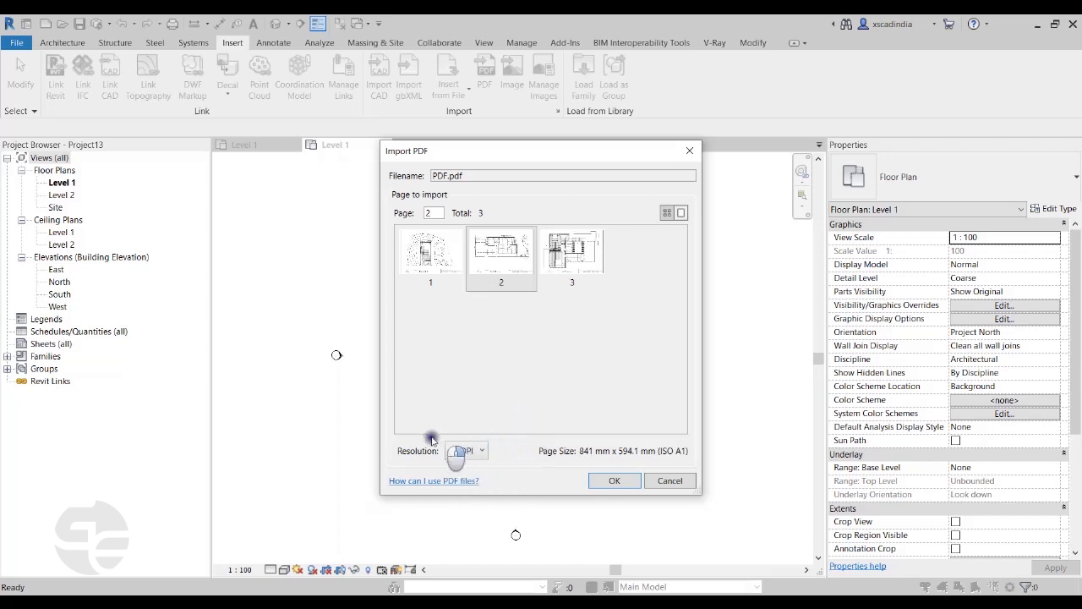
pyautogui.click(475, 452)
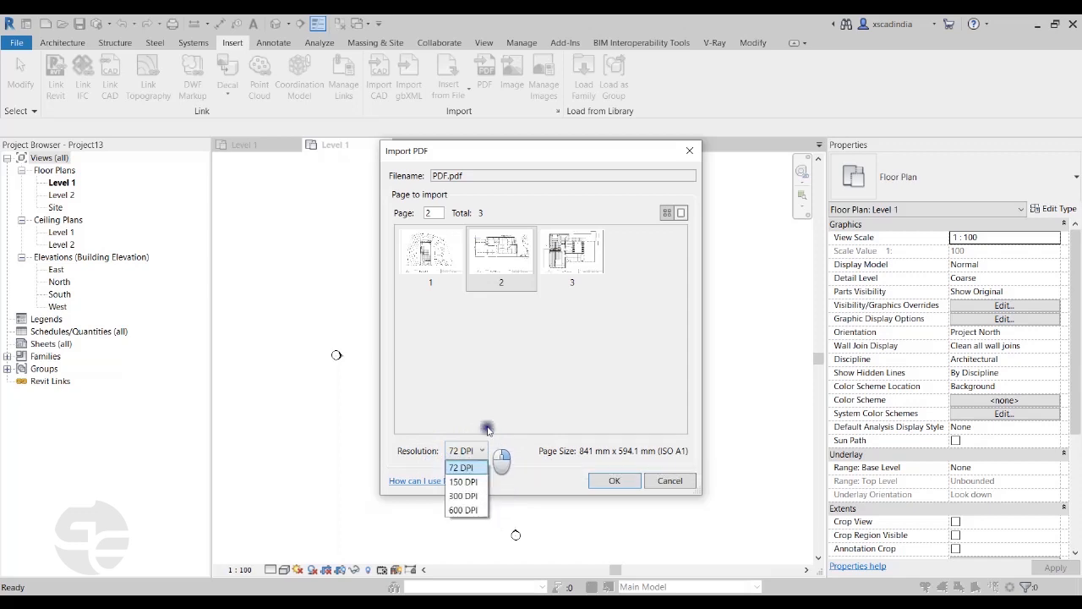
pyautogui.click(494, 415)
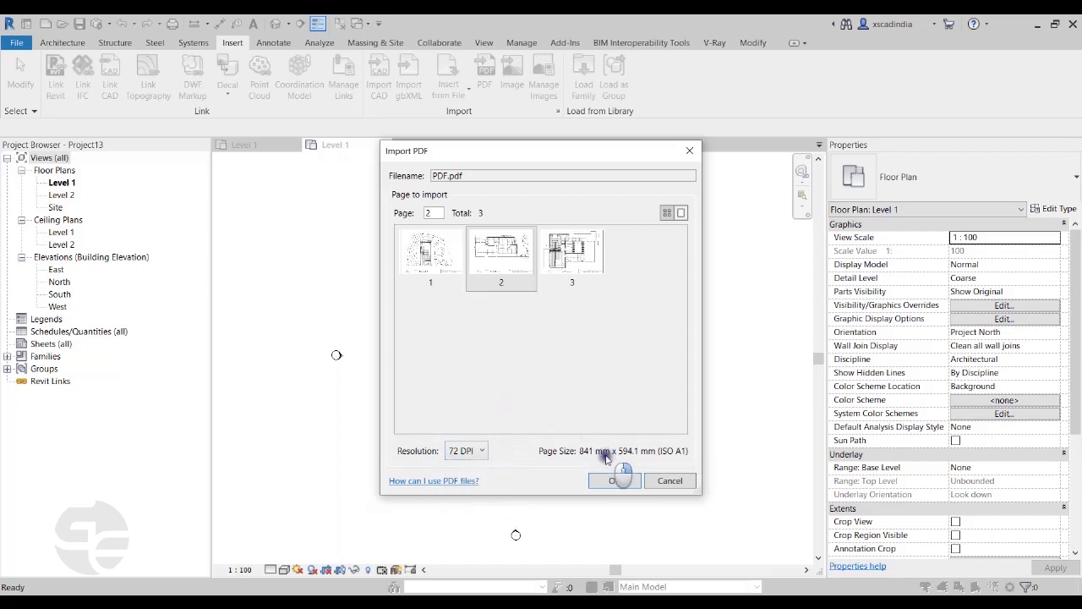
pyautogui.click(615, 482)
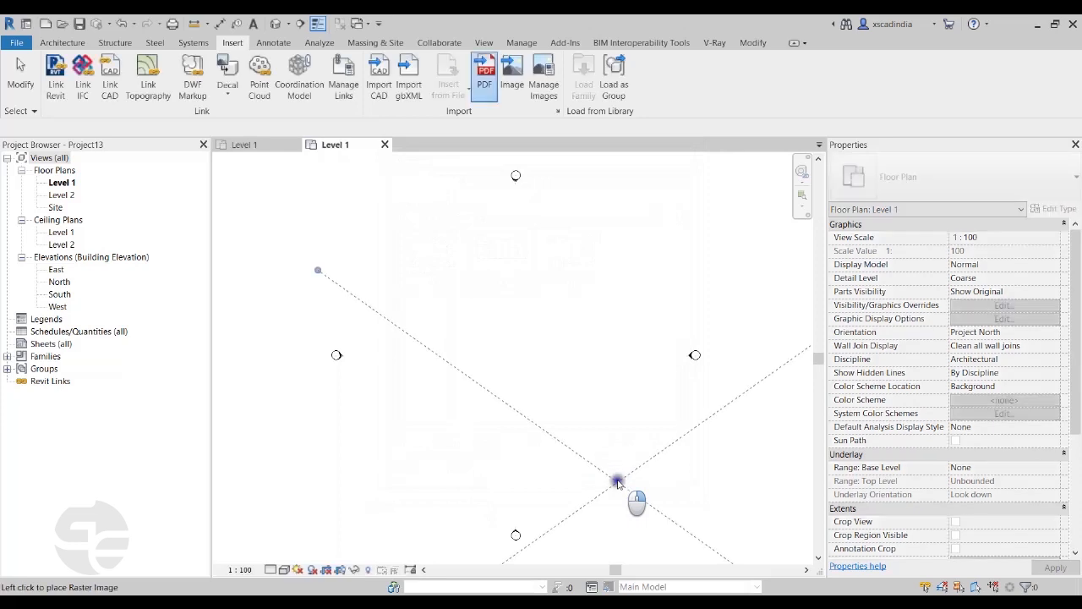
pyautogui.click(522, 355)
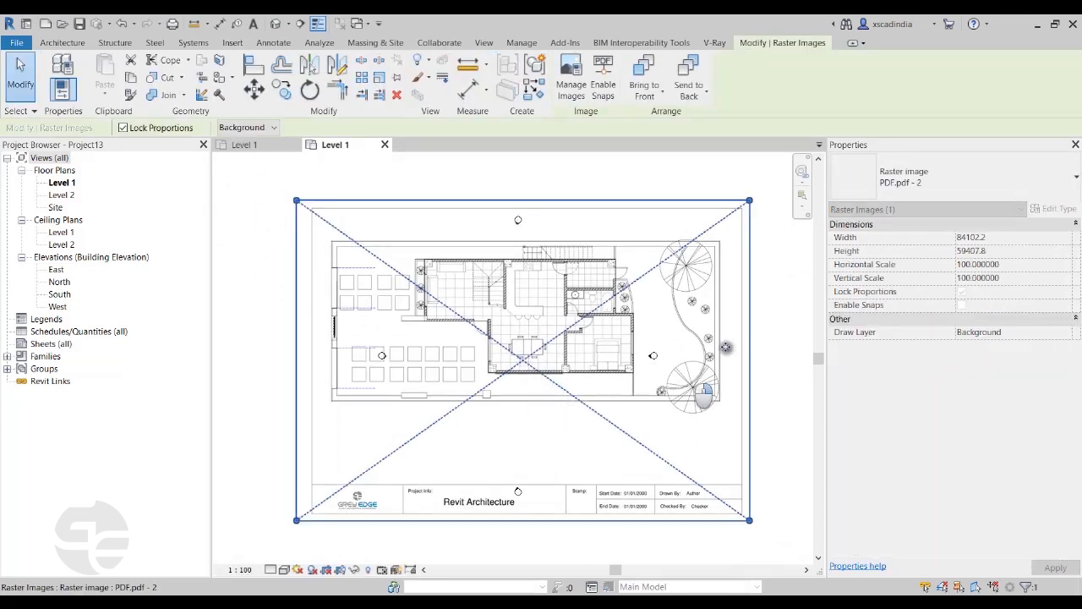
# Examine the placed PDF floor plan as a whole and its wall and furniture linework up close
pyautogui.scroll(-3, 645, 421)
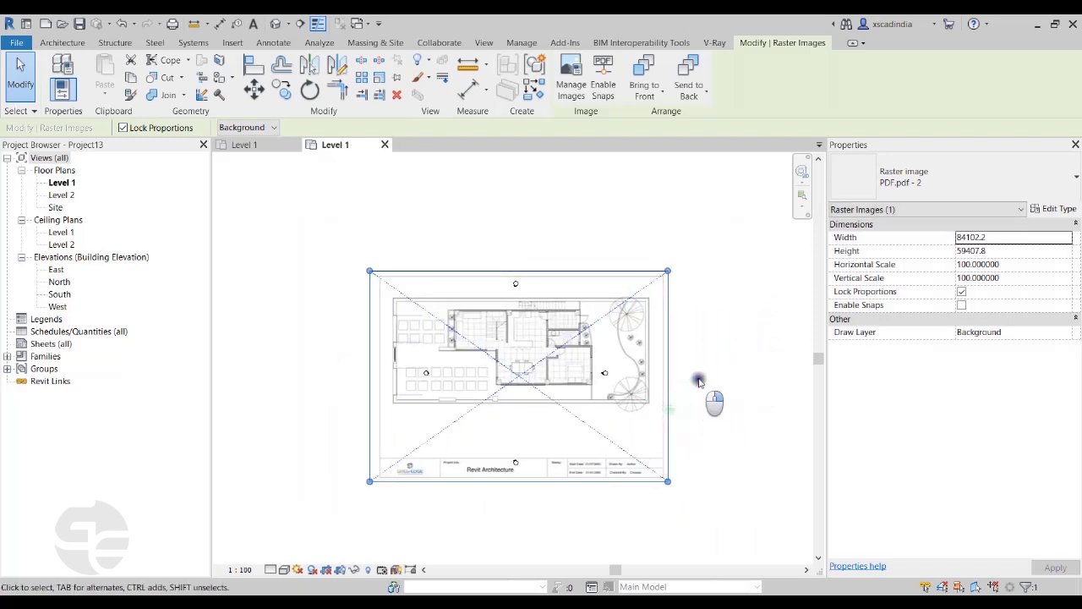
pyautogui.click(751, 349)
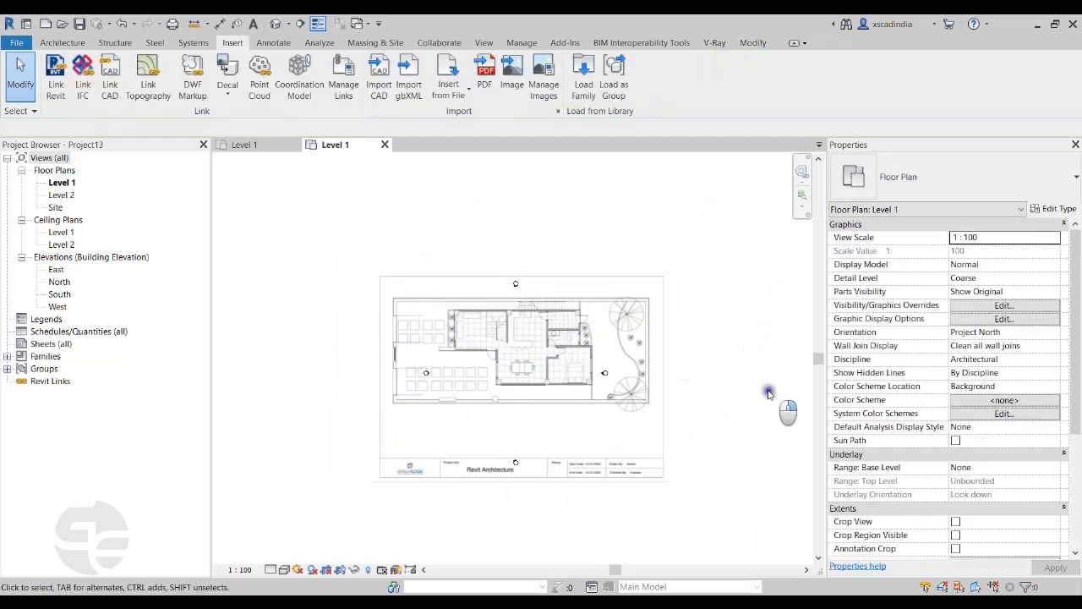
pyautogui.scroll(3, 733, 395)
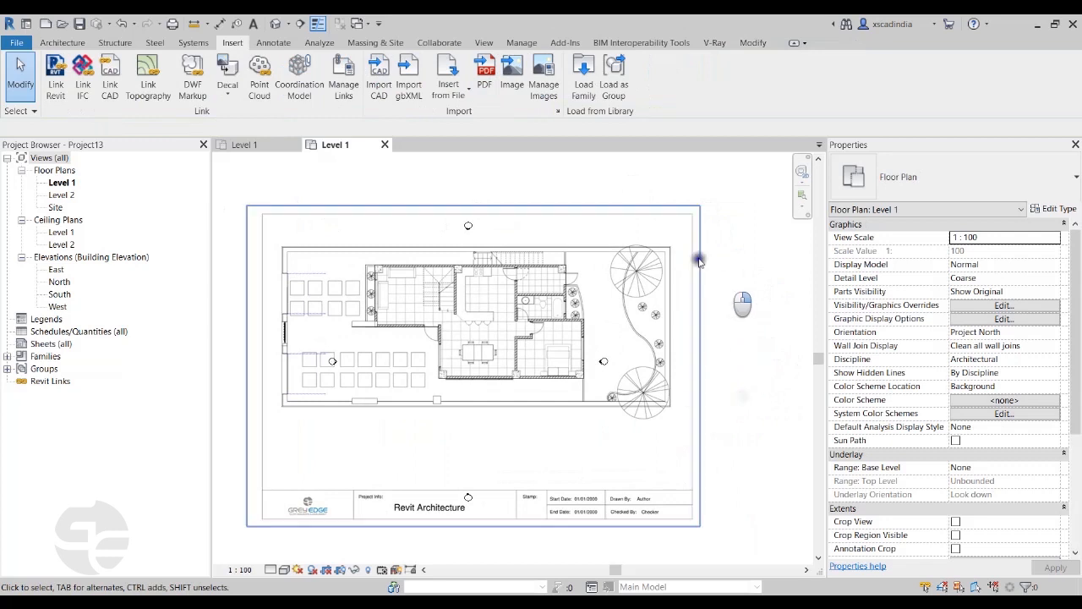
pyautogui.click(624, 342)
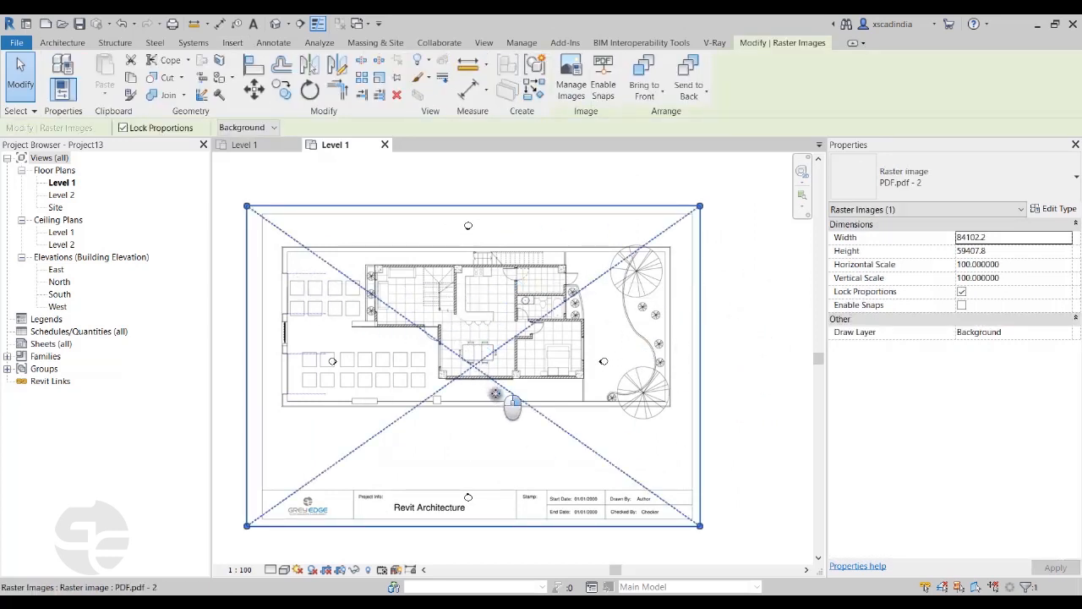
pyautogui.scroll(3, 435, 326)
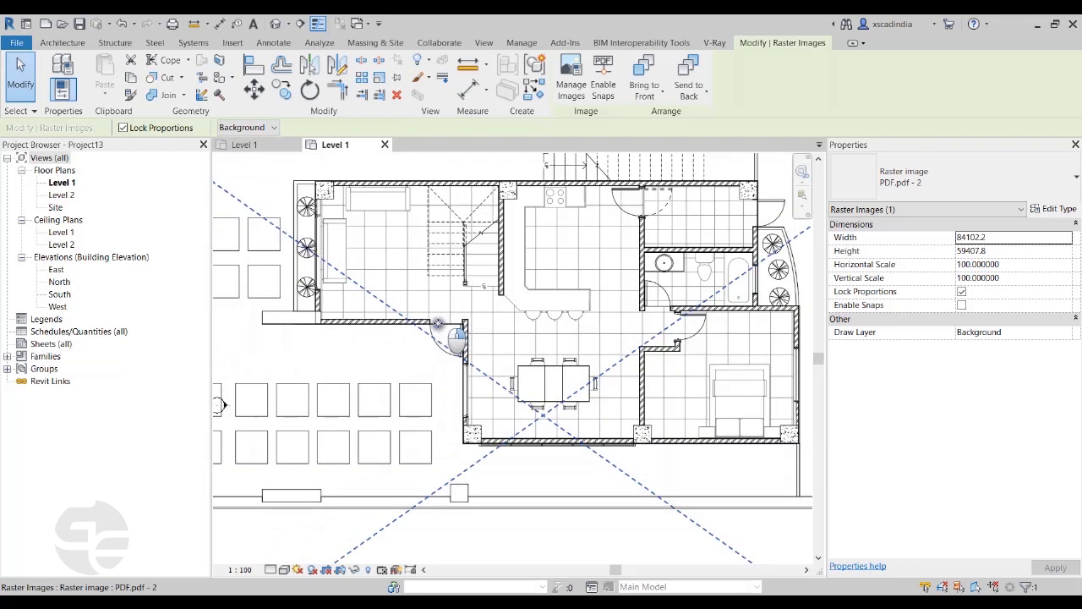
pyautogui.scroll(2, 437, 324)
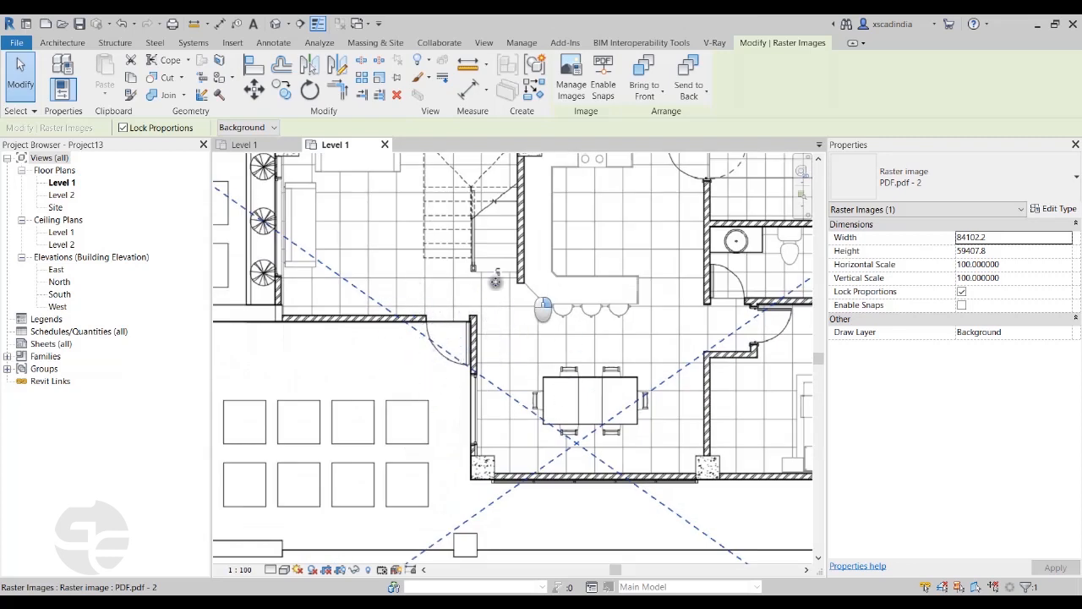
pyautogui.scroll(-5, 492, 323)
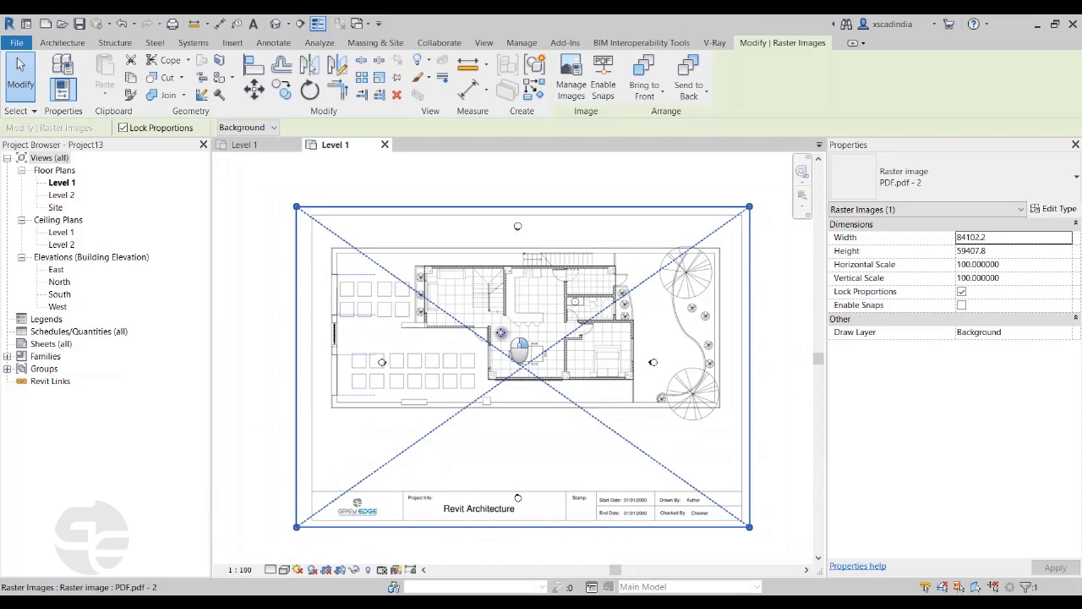
pyautogui.scroll(-2, 502, 335)
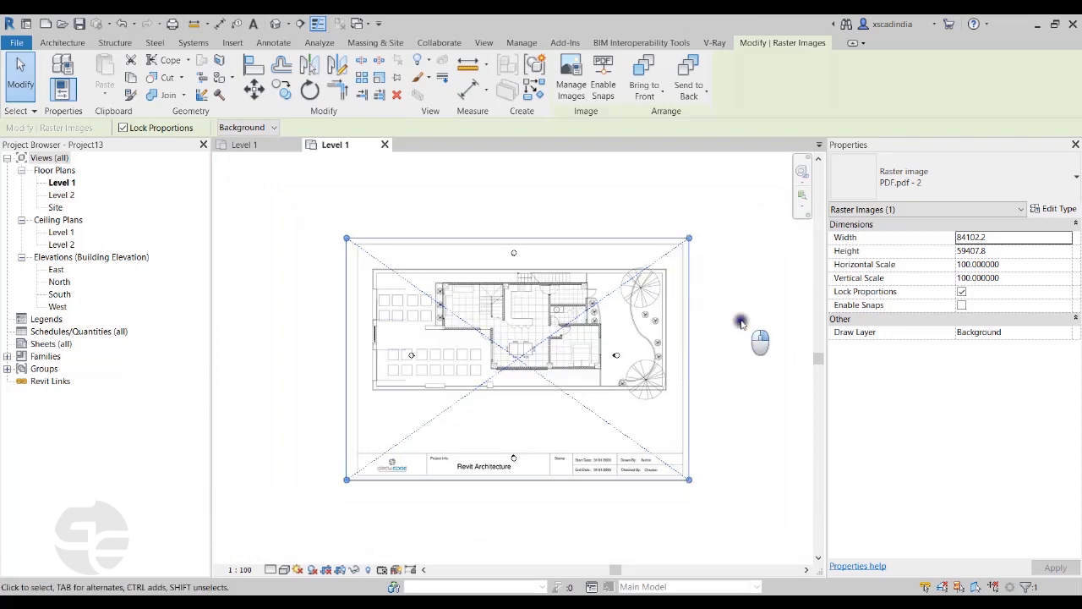
pyautogui.click(741, 323)
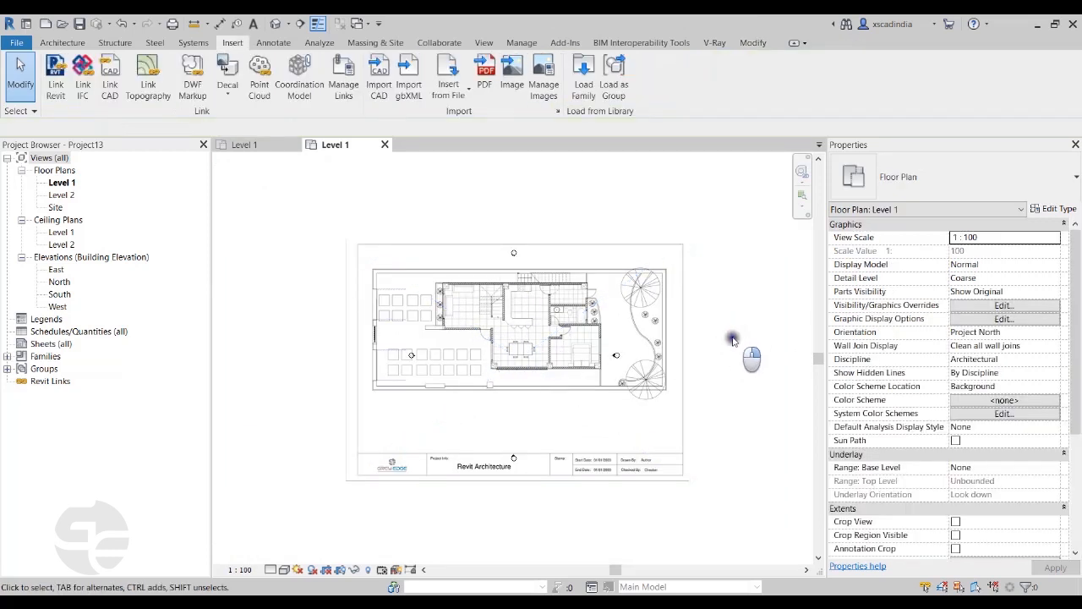
# Enable snaps on the imported PDF floor plan image and deselect it
pyautogui.click(555, 338)
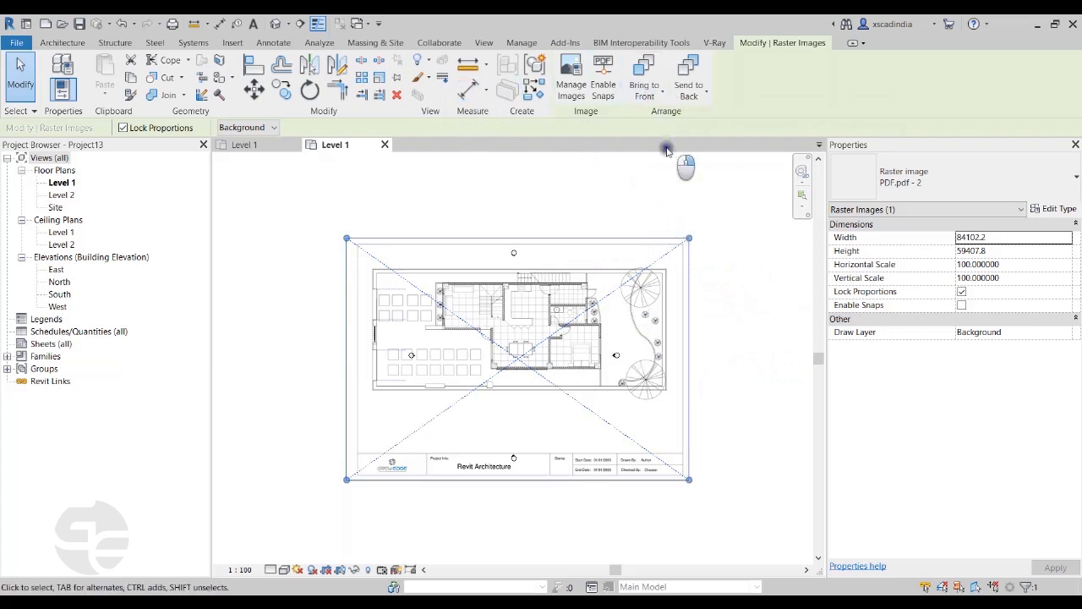
pyautogui.click(604, 90)
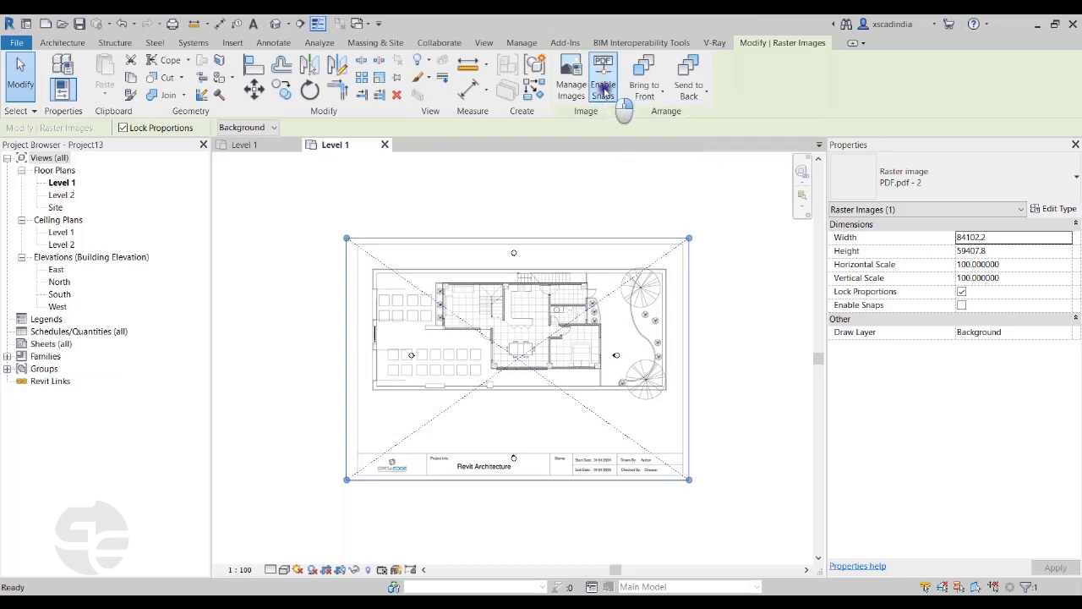
pyautogui.click(640, 202)
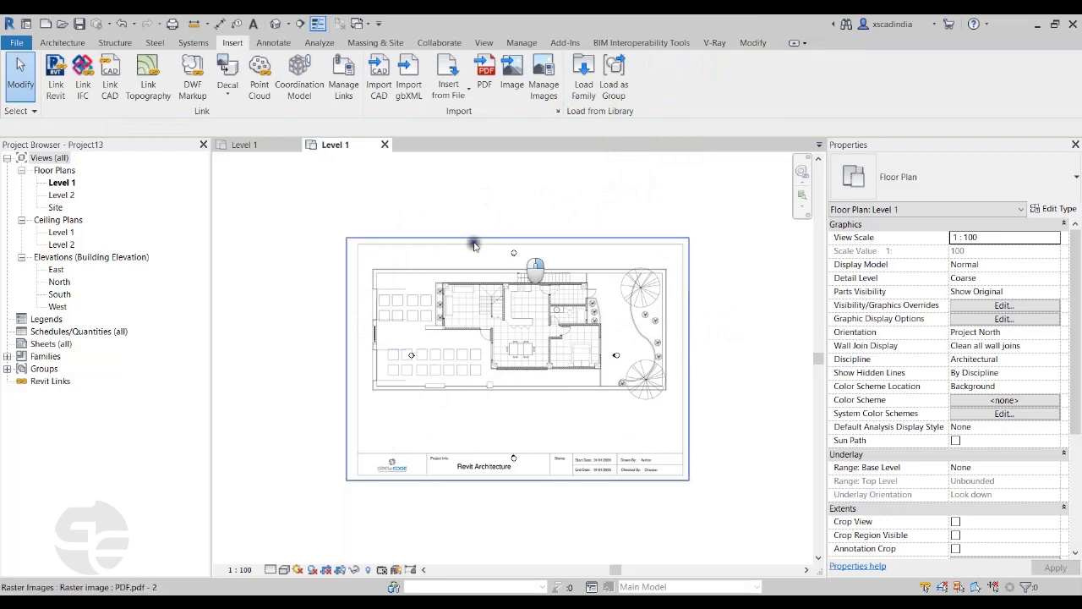
# Create a Generic - 200mm wall with Pick Lines on the building's upper exterior wall line in the PDF
pyautogui.click(61, 42)
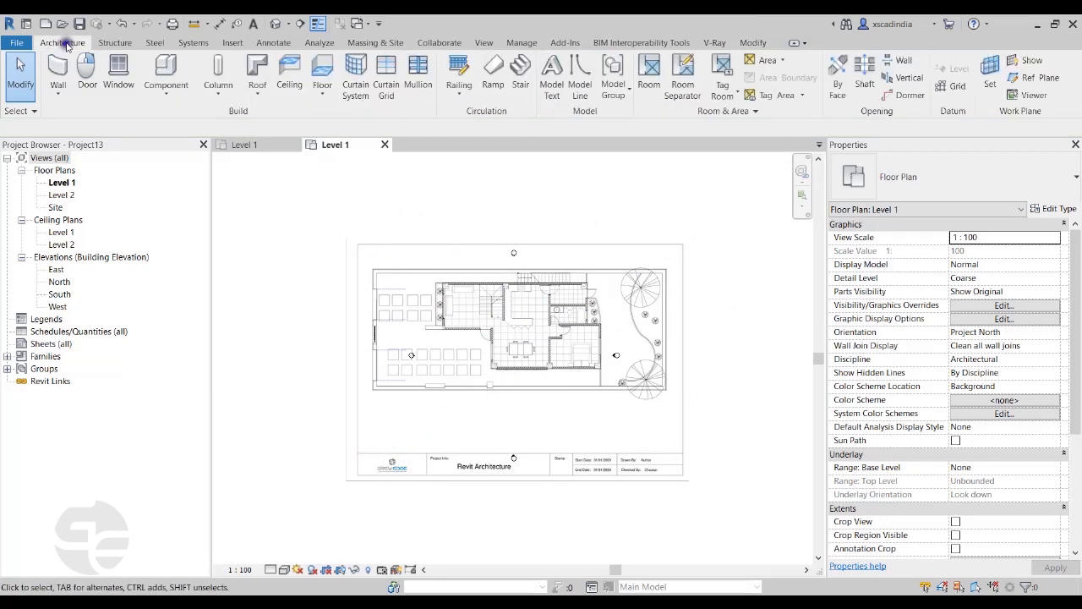
pyautogui.click(58, 72)
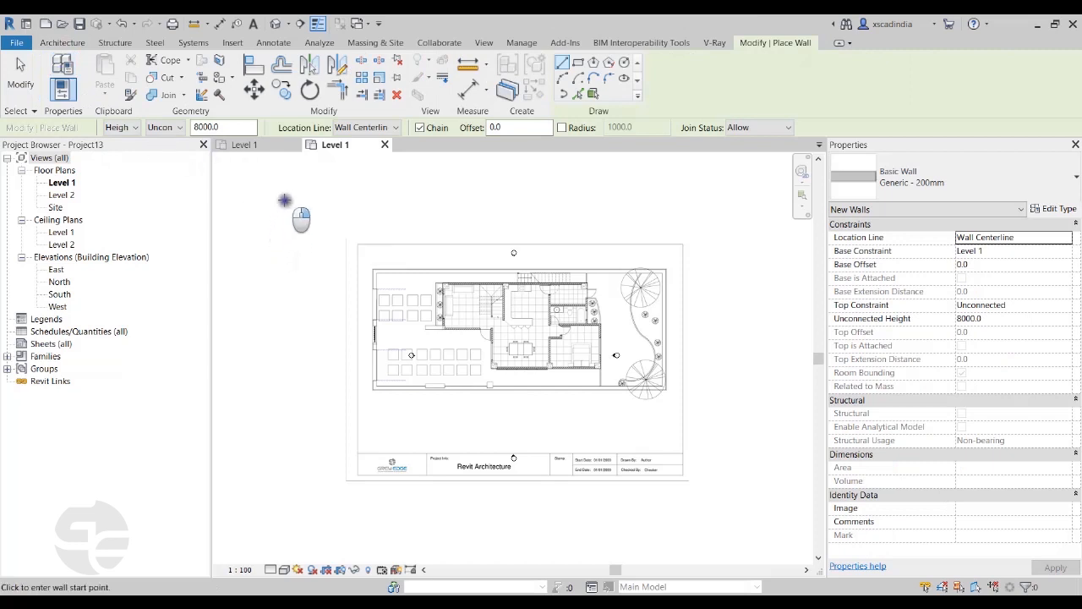
pyautogui.click(579, 94)
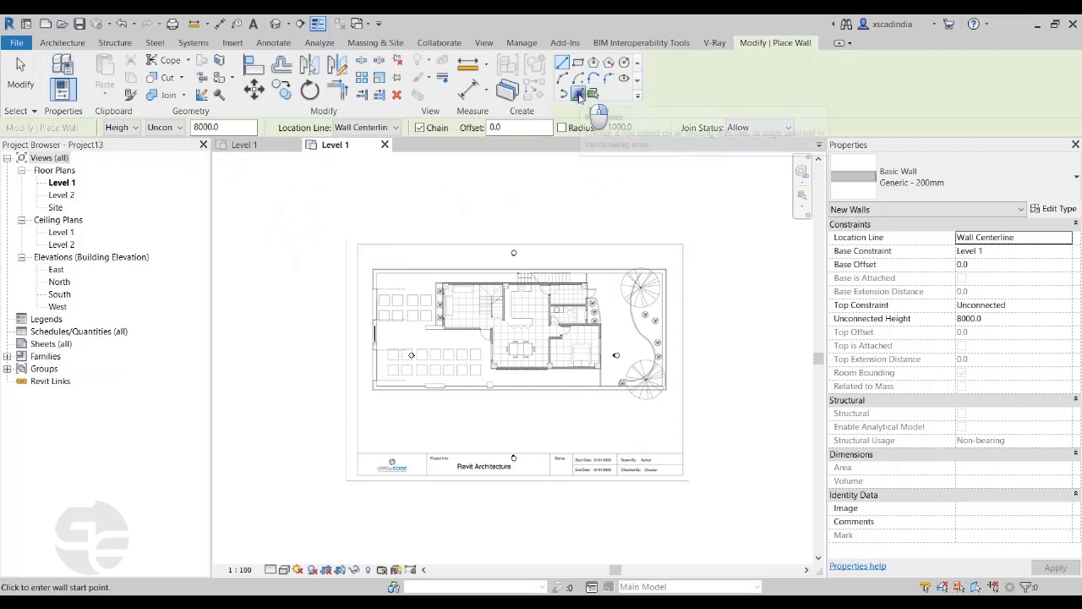
pyautogui.scroll(5, 477, 298)
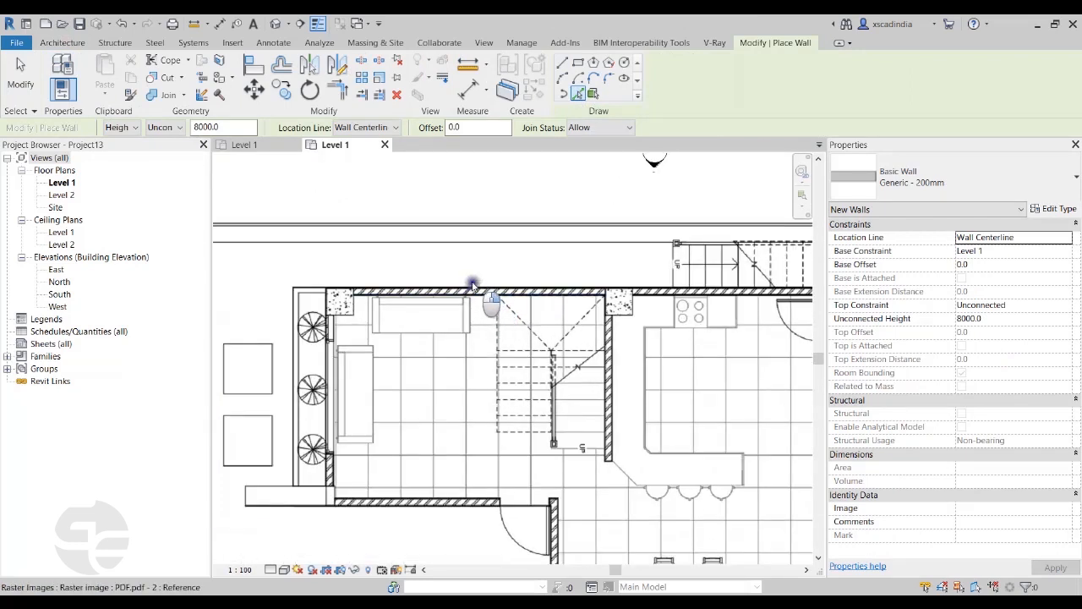
pyautogui.scroll(3, 484, 292)
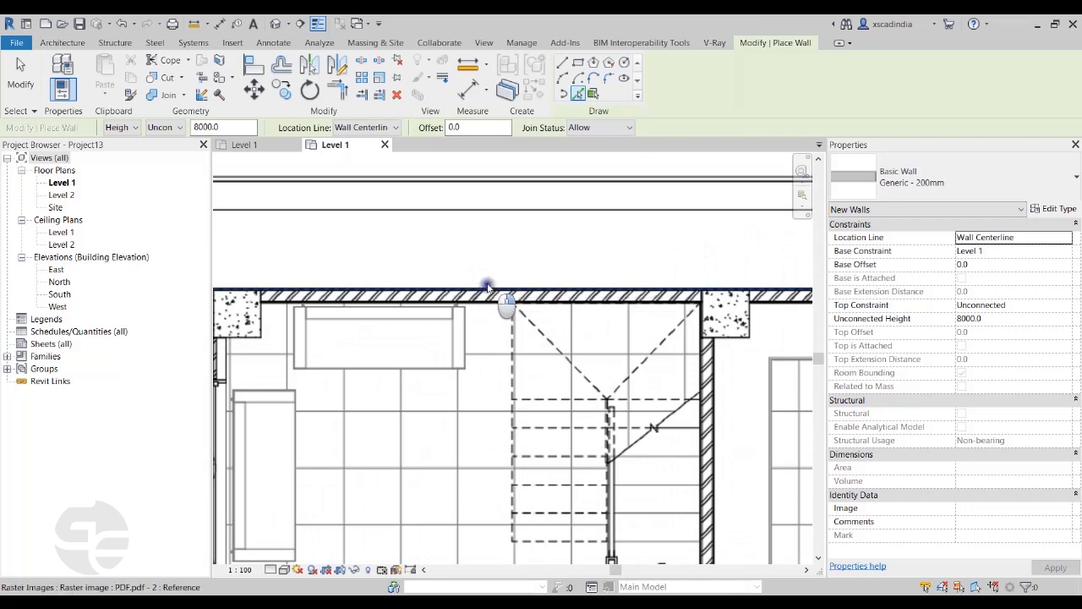
pyautogui.scroll(-2, 488, 292)
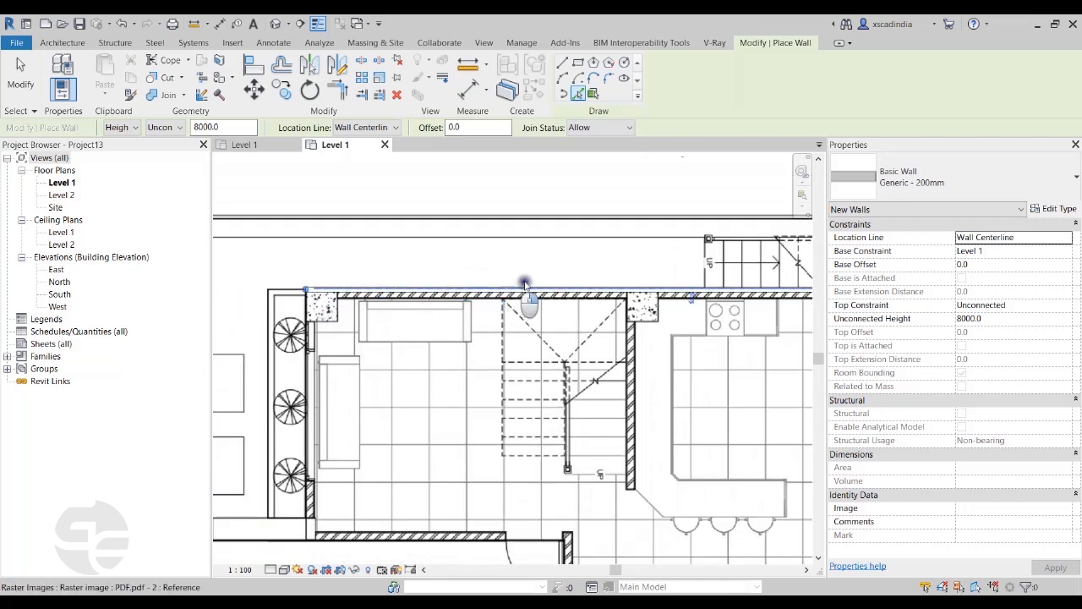
pyautogui.moveTo(709, 293); pyautogui.dragTo(368, 297, button='middle')
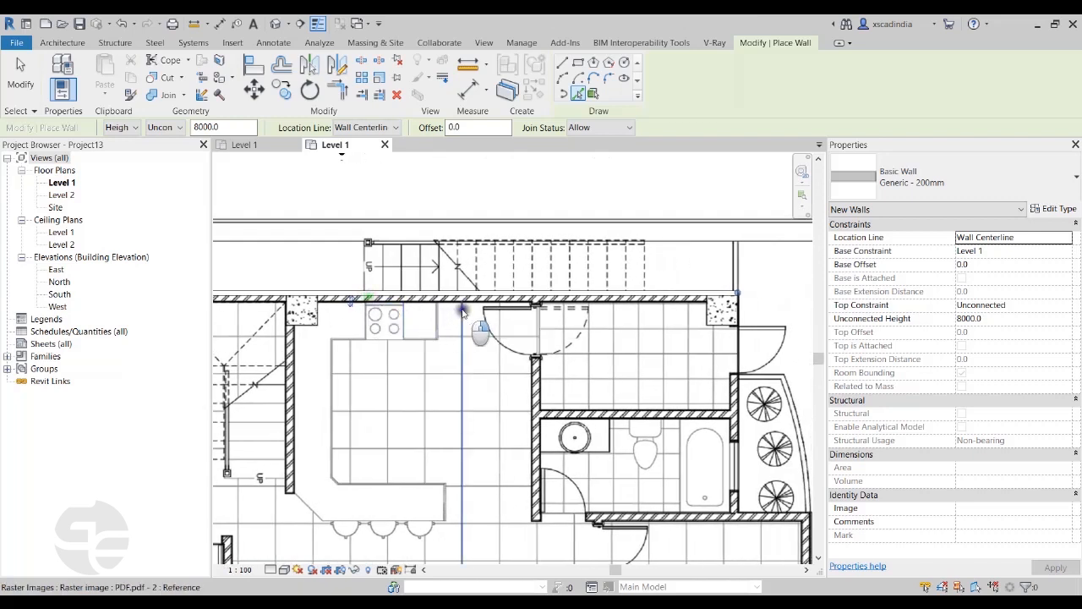
# Examine the new wall over the PDF floor plan and end wall placement
pyautogui.scroll(2, 464, 313)
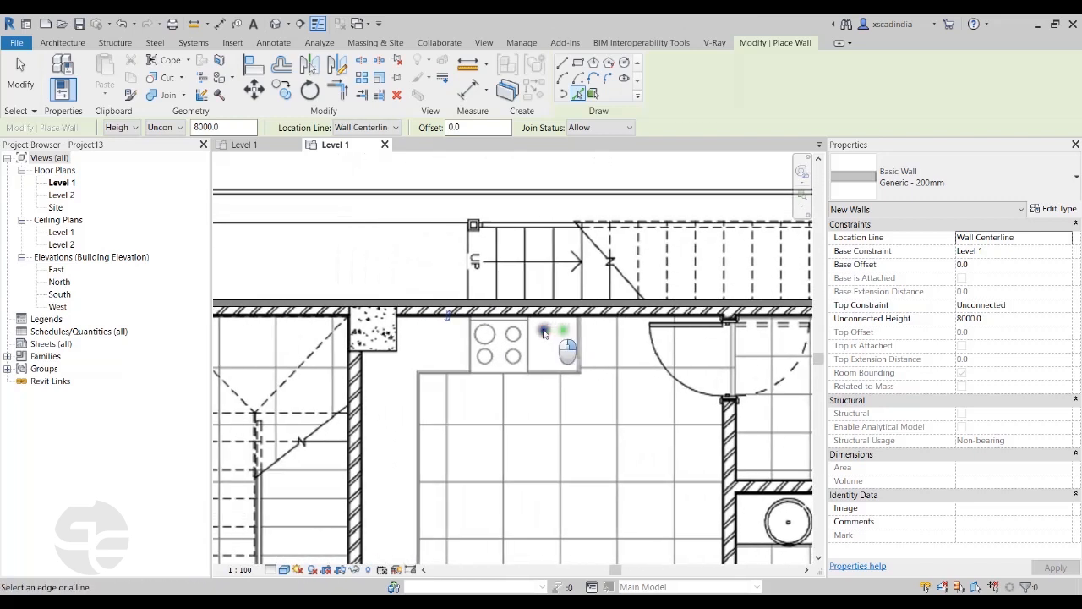
pyautogui.scroll(-3, 507, 332)
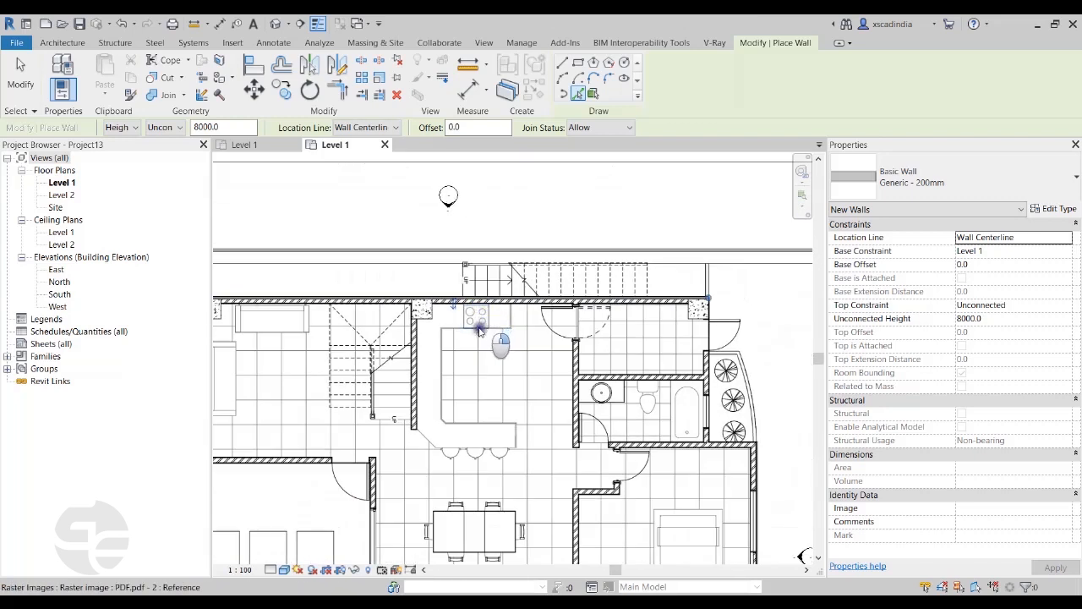
pyautogui.scroll(-5, 478, 332)
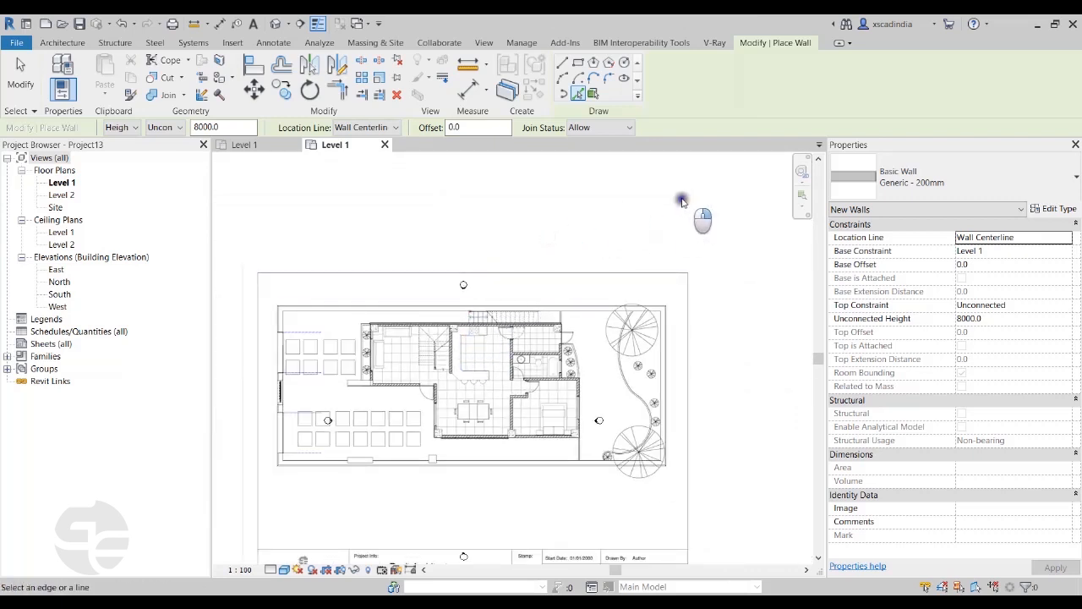
pyautogui.press('Escape')
pyautogui.moveTo(722, 337); pyautogui.dragTo(745, 323, button='middle')
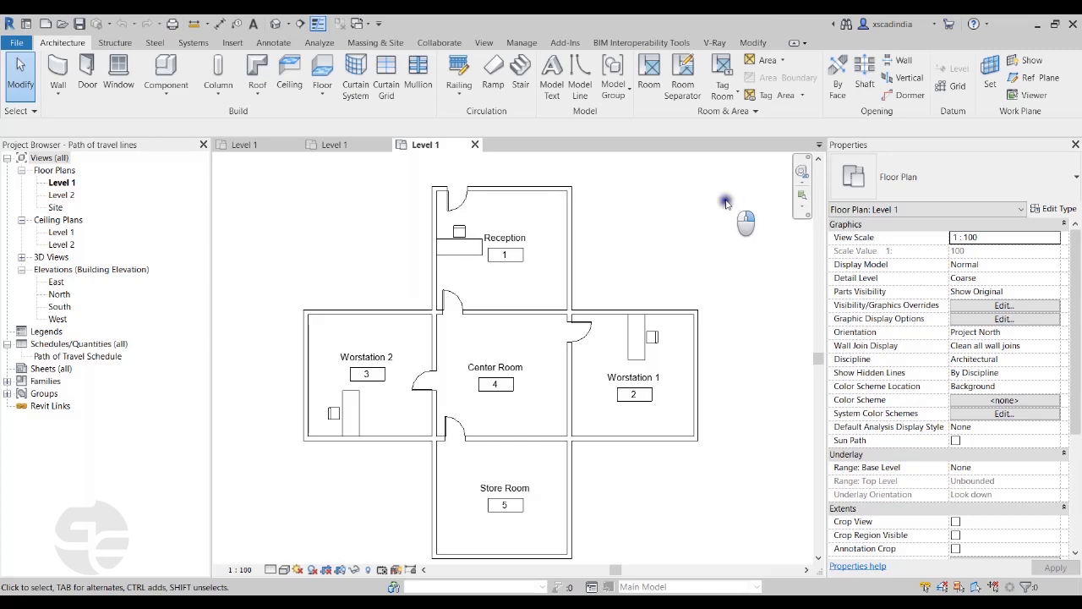
# Create a Path of Travel line from the Reception desk chair to the chair in Worstation 1
pyautogui.click(682, 234)
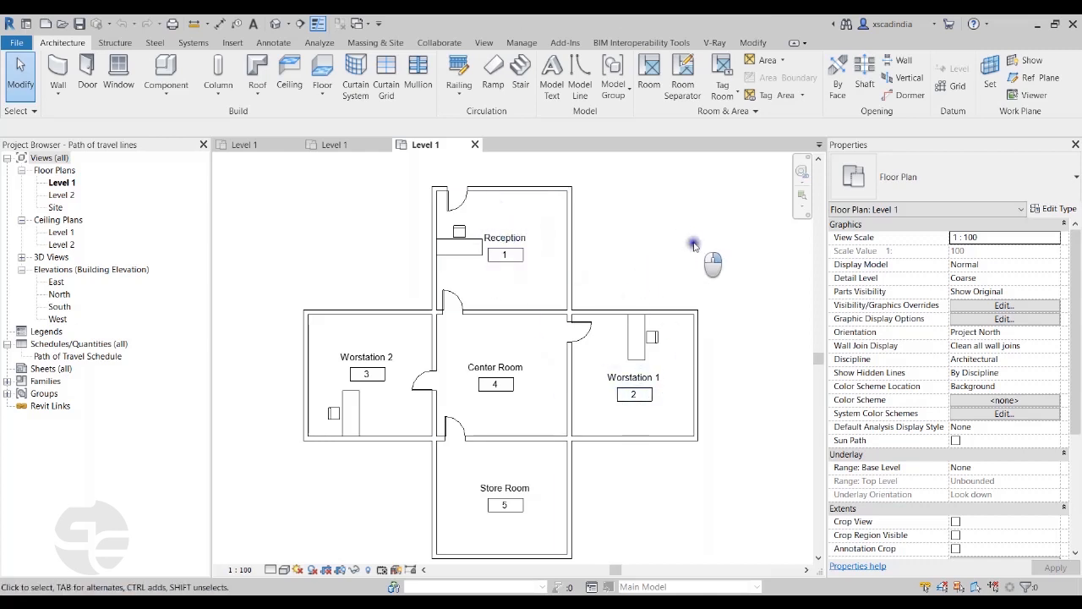
pyautogui.click(321, 43)
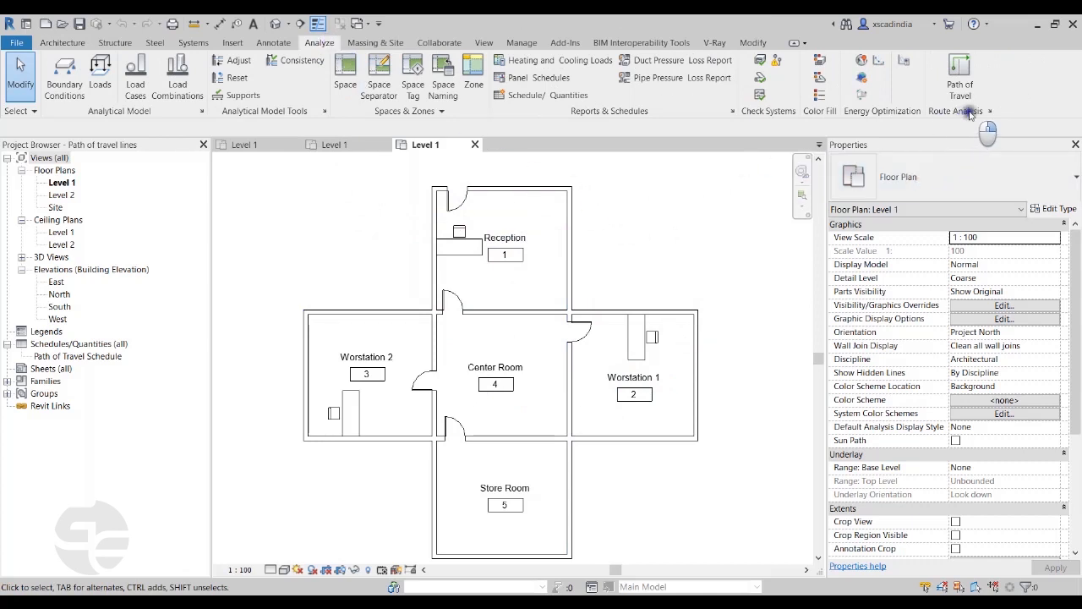
pyautogui.click(958, 84)
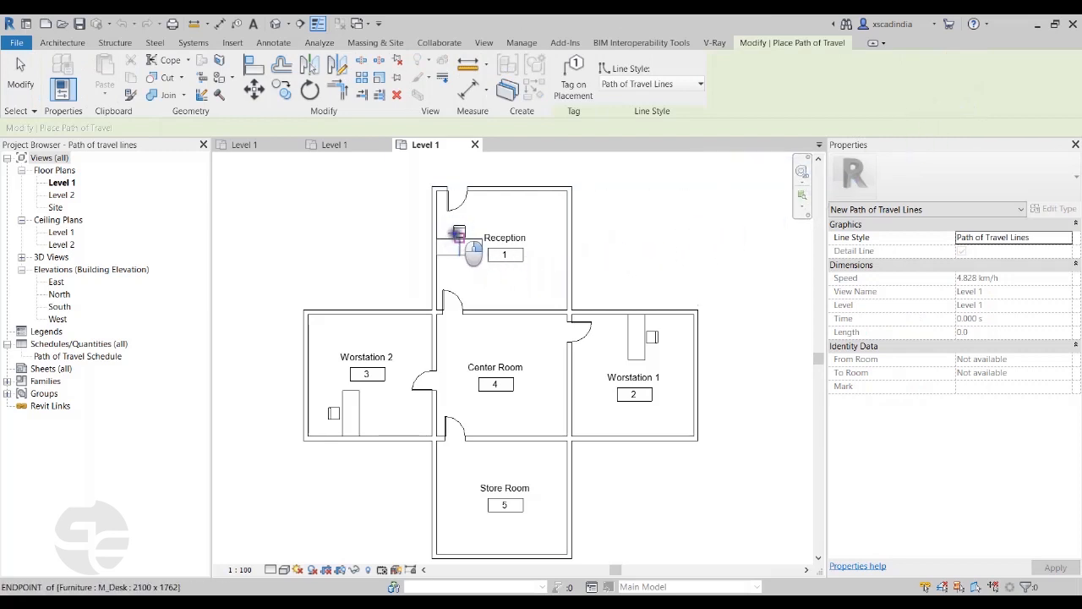
pyautogui.scroll(1, 457, 232)
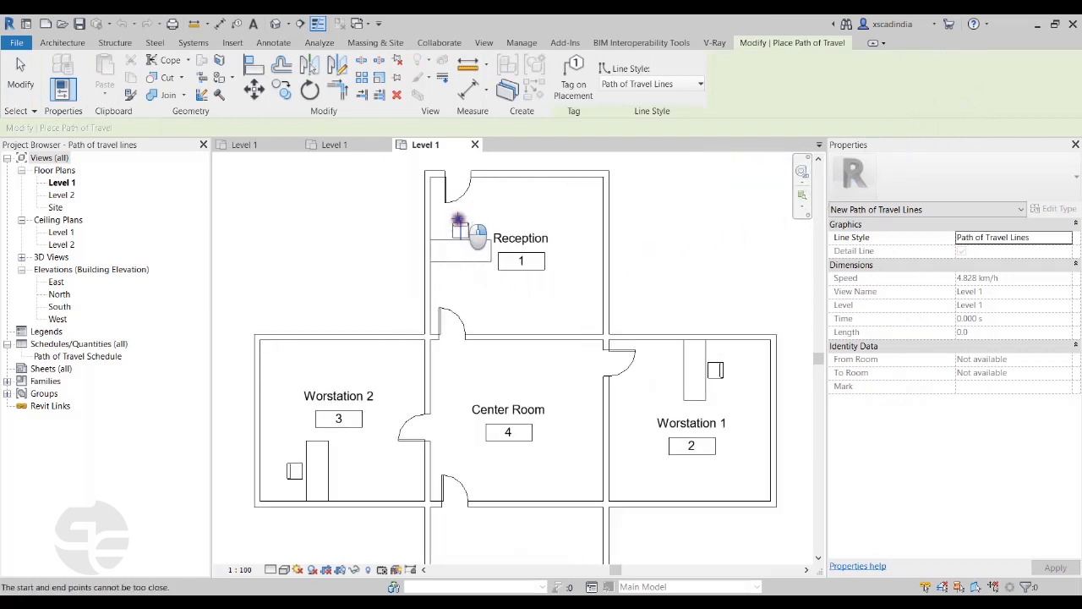
pyautogui.click(720, 370)
pyautogui.scroll(-3, 710, 263)
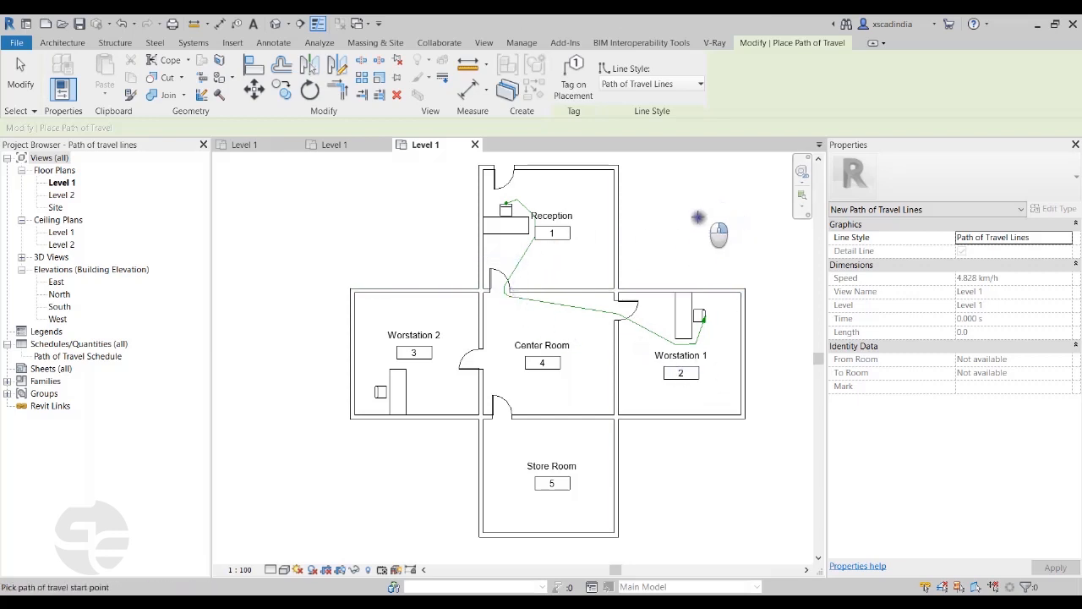
pyautogui.press('Escape')
pyautogui.press('Escape')
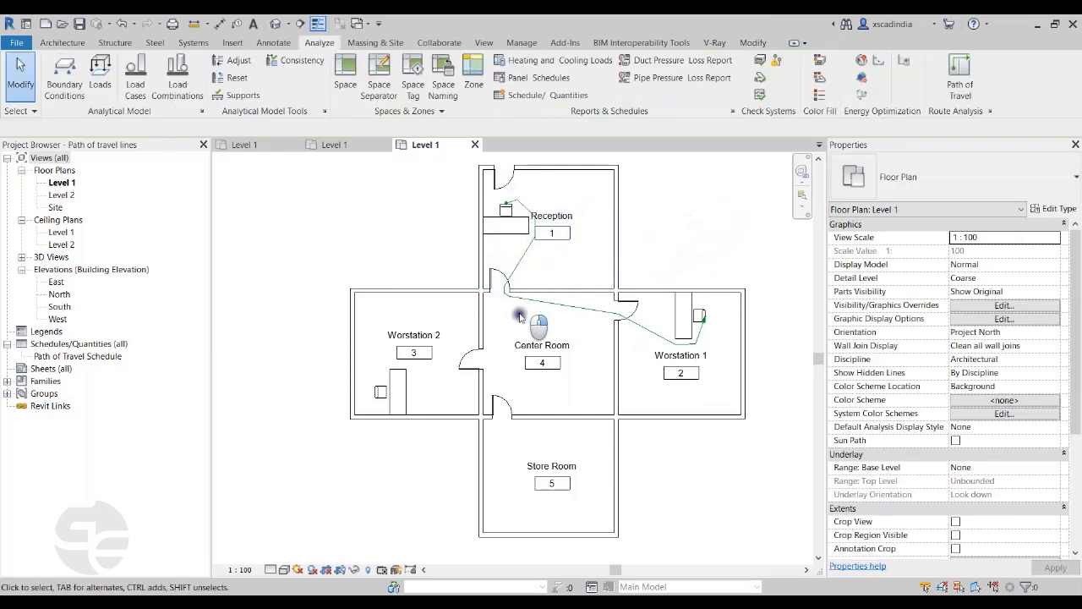
# Set the path of travel's line style to Hidden Lines and review its speed, time and length properties
pyautogui.click(546, 305)
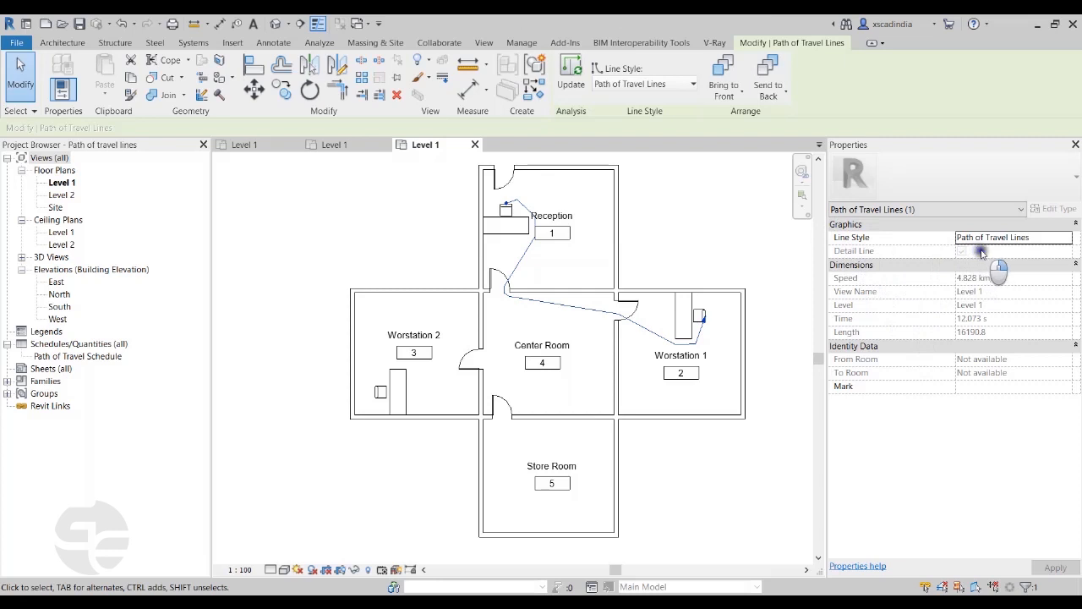
pyautogui.click(1040, 238)
pyautogui.click(1067, 238)
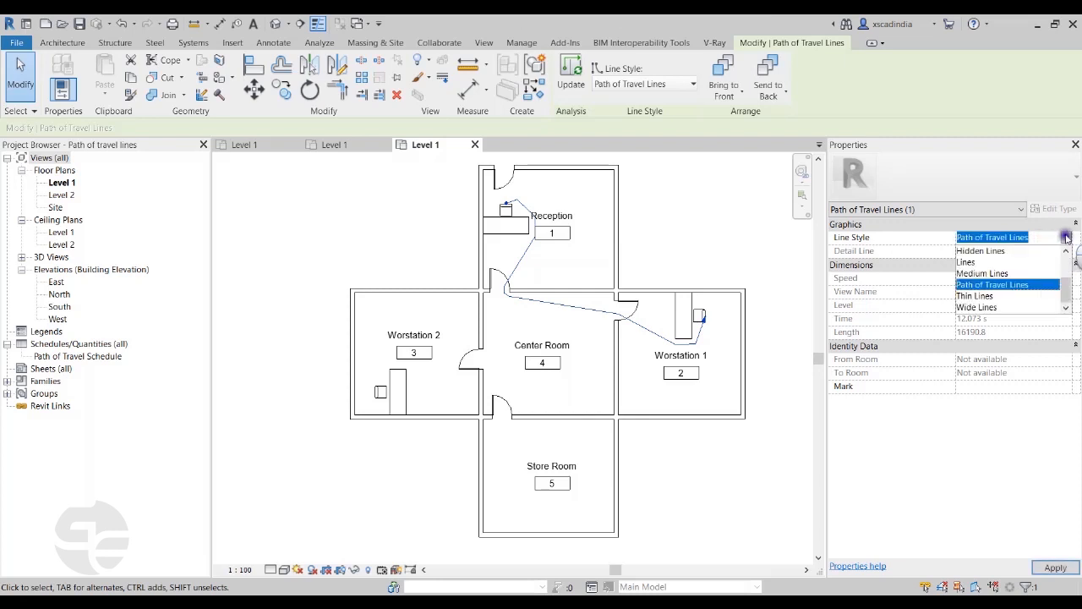
pyautogui.click(1004, 252)
pyautogui.click(718, 237)
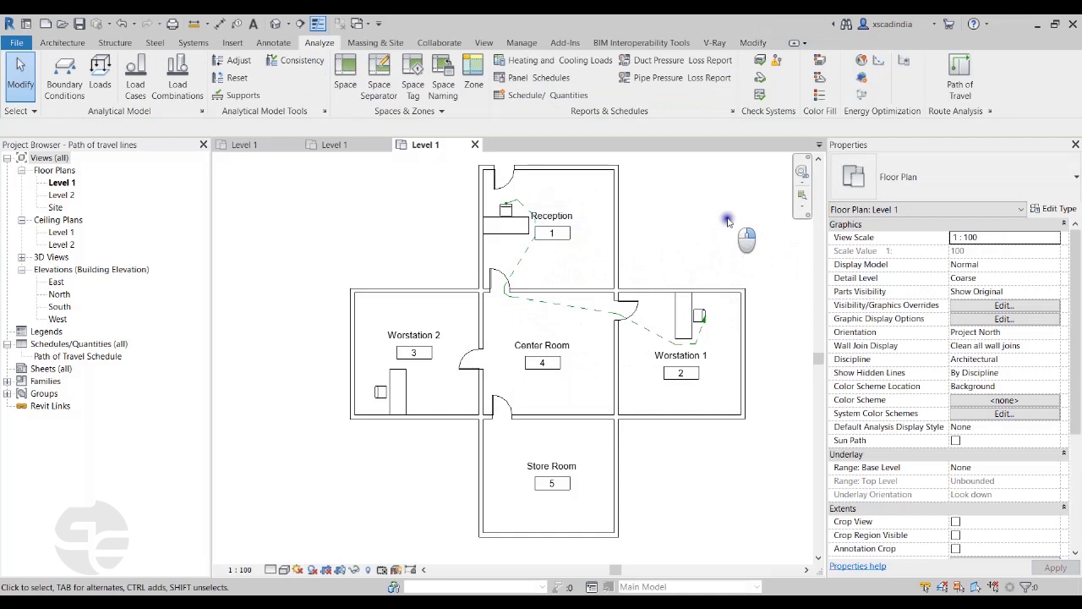
pyautogui.click(596, 309)
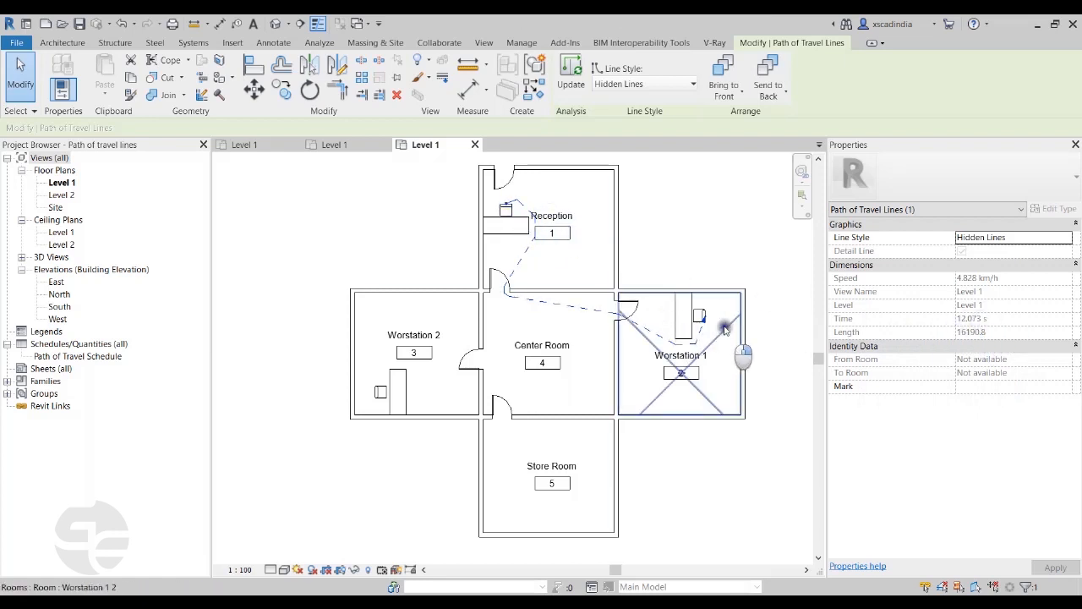
pyautogui.click(699, 241)
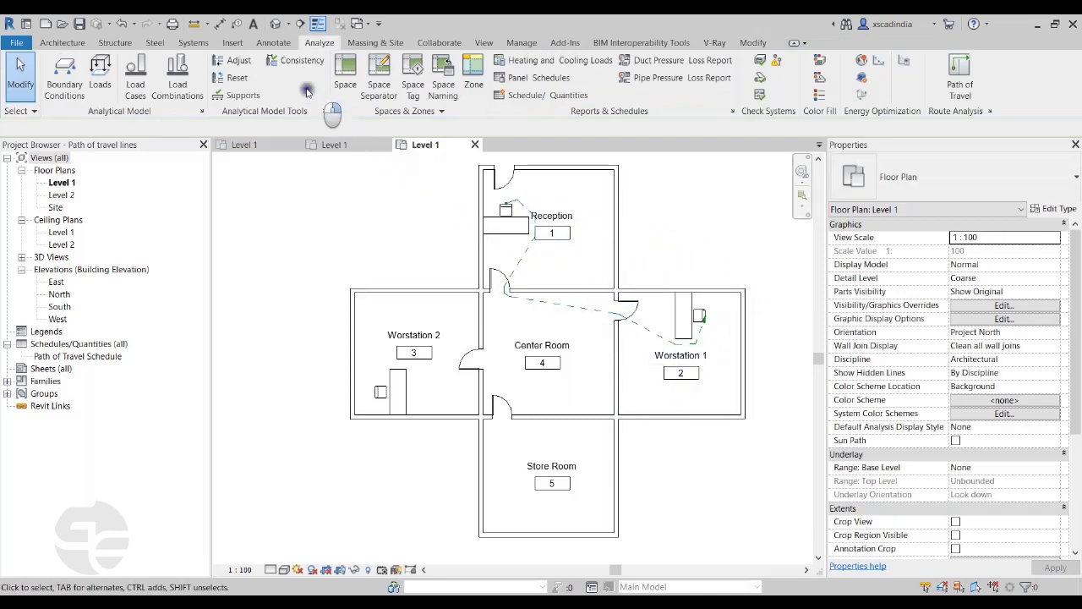
# Tag the path of travel by category without a leader, placing the tag on its Center Room segment
pyautogui.click(276, 42)
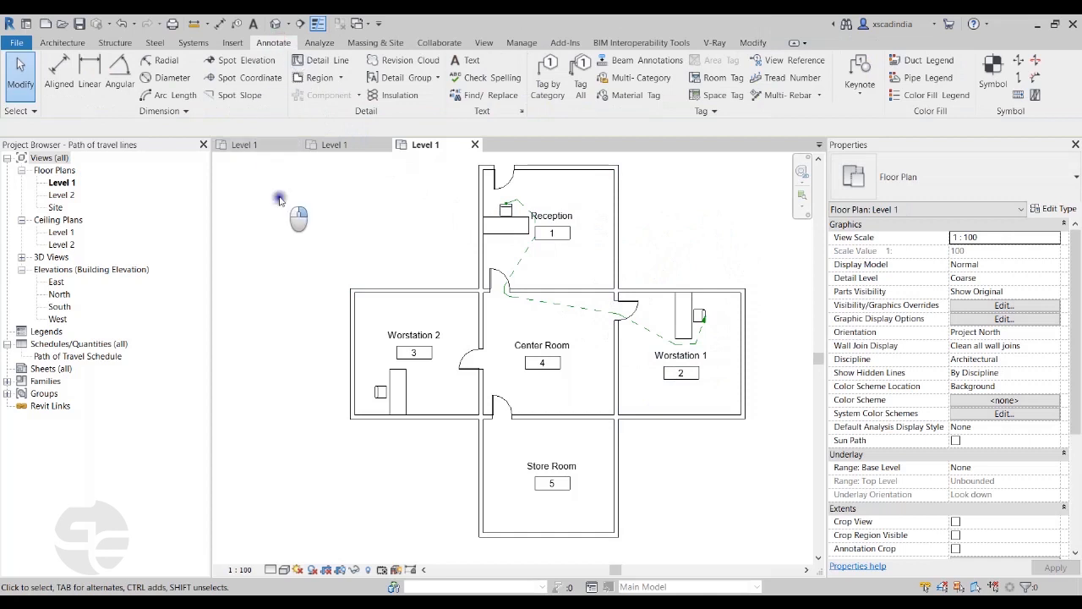
pyautogui.click(542, 83)
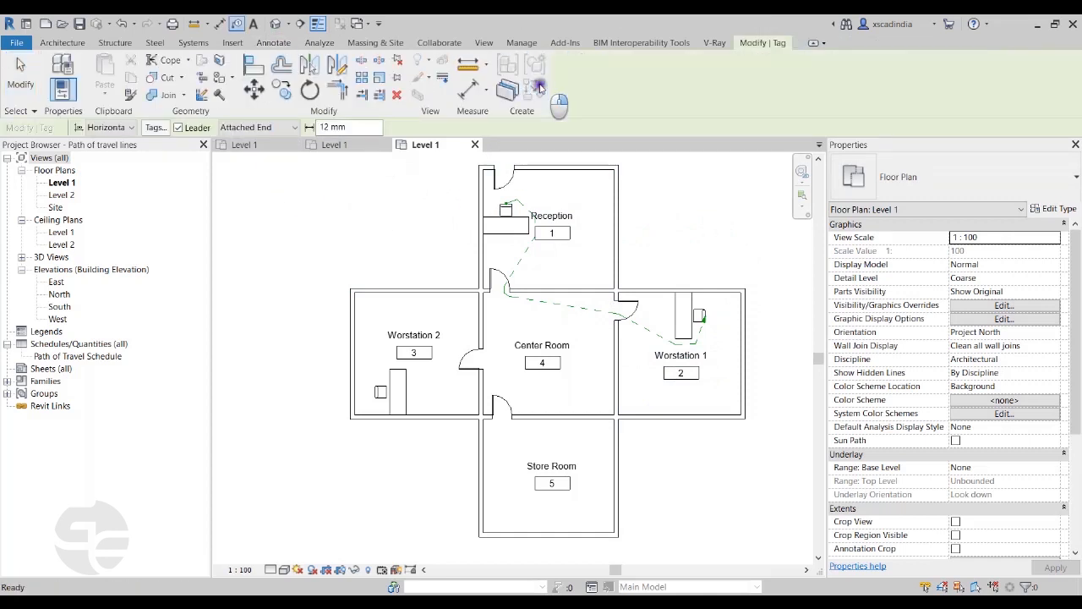
pyautogui.click(178, 127)
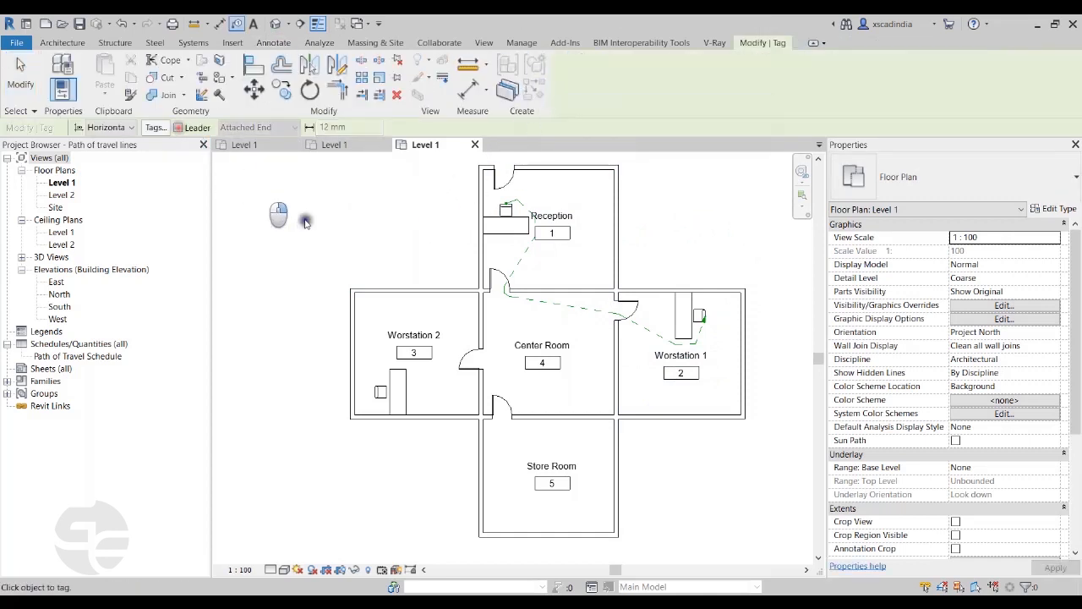
pyautogui.scroll(1, 575, 312)
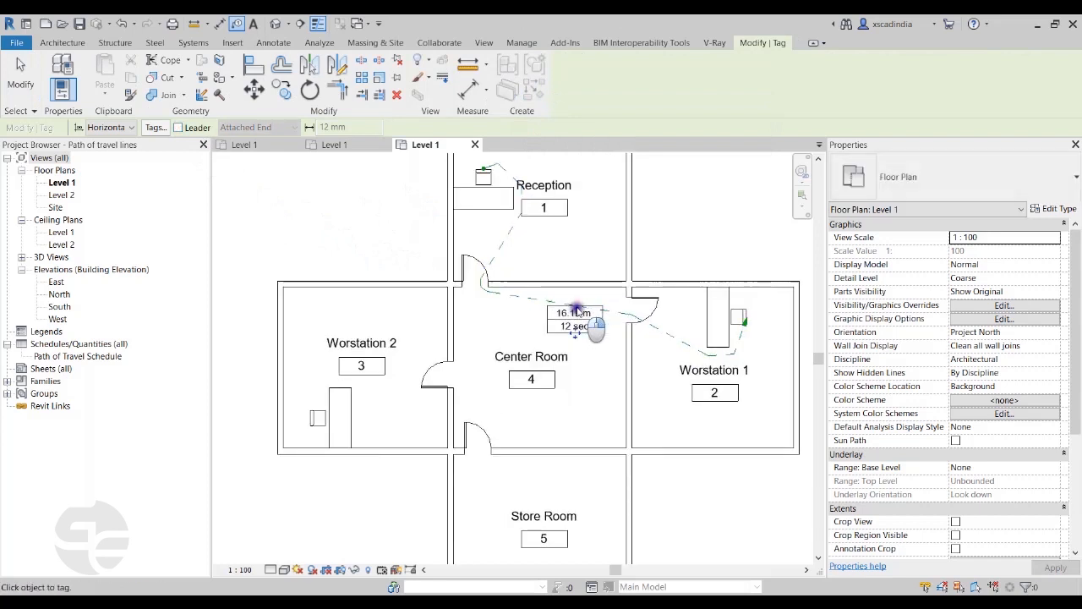
pyautogui.click(575, 312)
pyautogui.press('Escape')
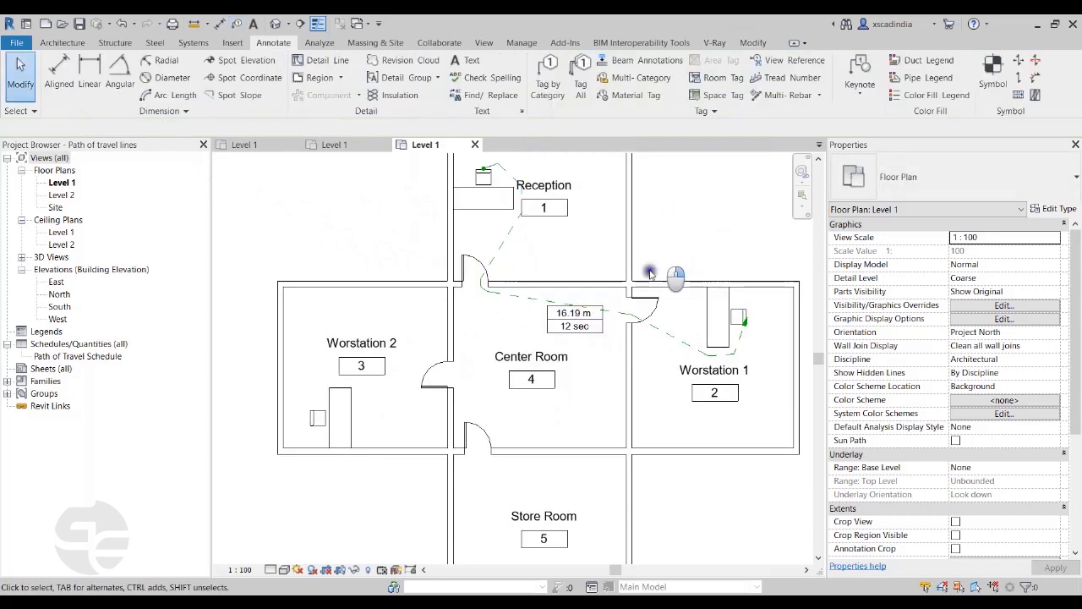
# Place another M_Desk 2100 x 1762, rotated upright against the Center Room's upper wall, so that it blocks the path of travel
pyautogui.scroll(2, 550, 355)
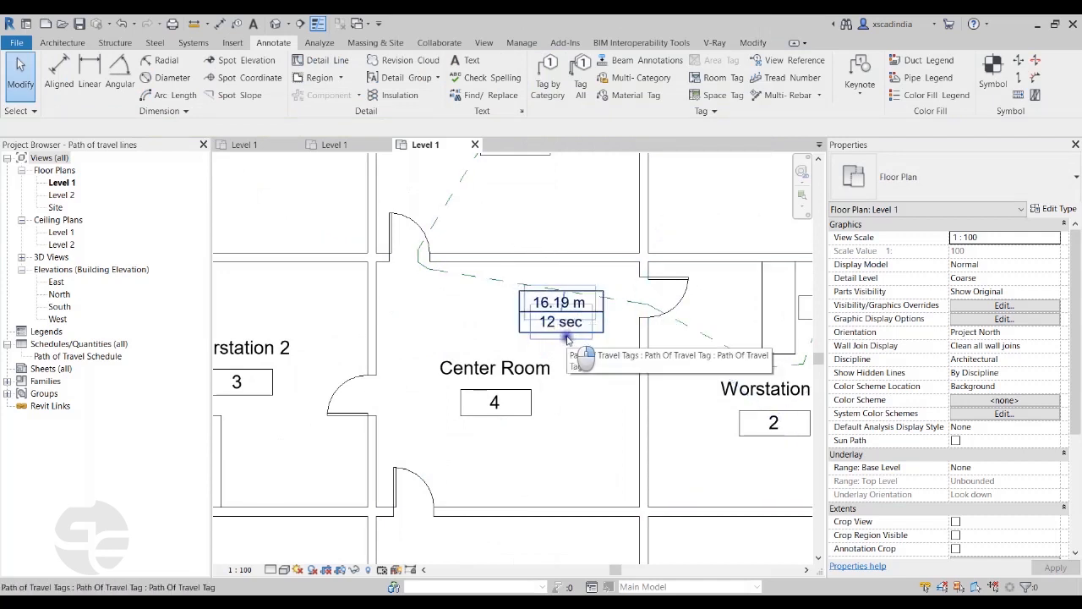
pyautogui.scroll(-1, 567, 338)
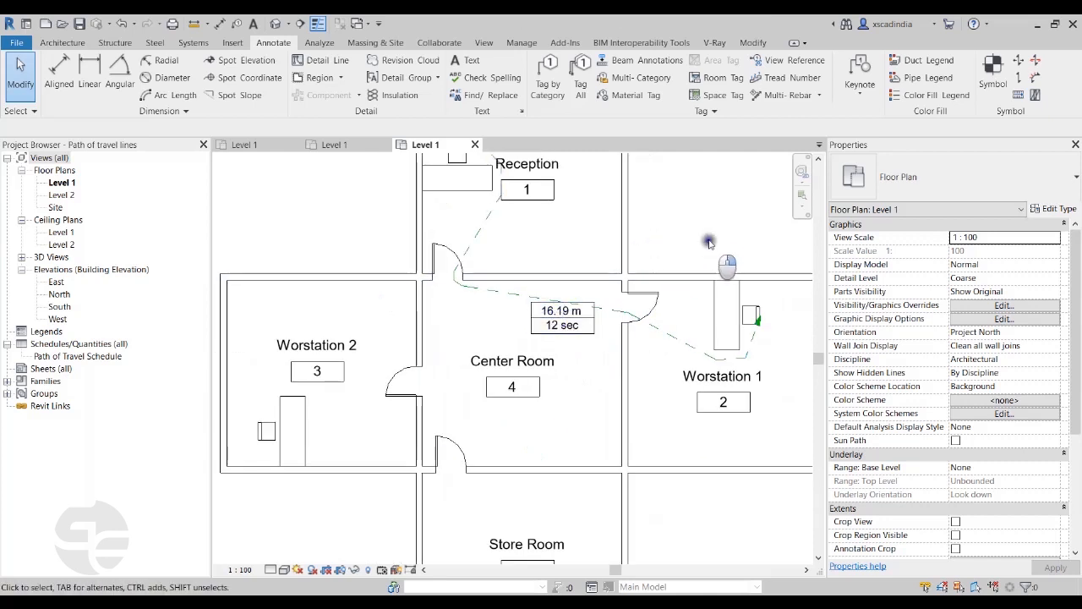
pyautogui.scroll(-3, 706, 234)
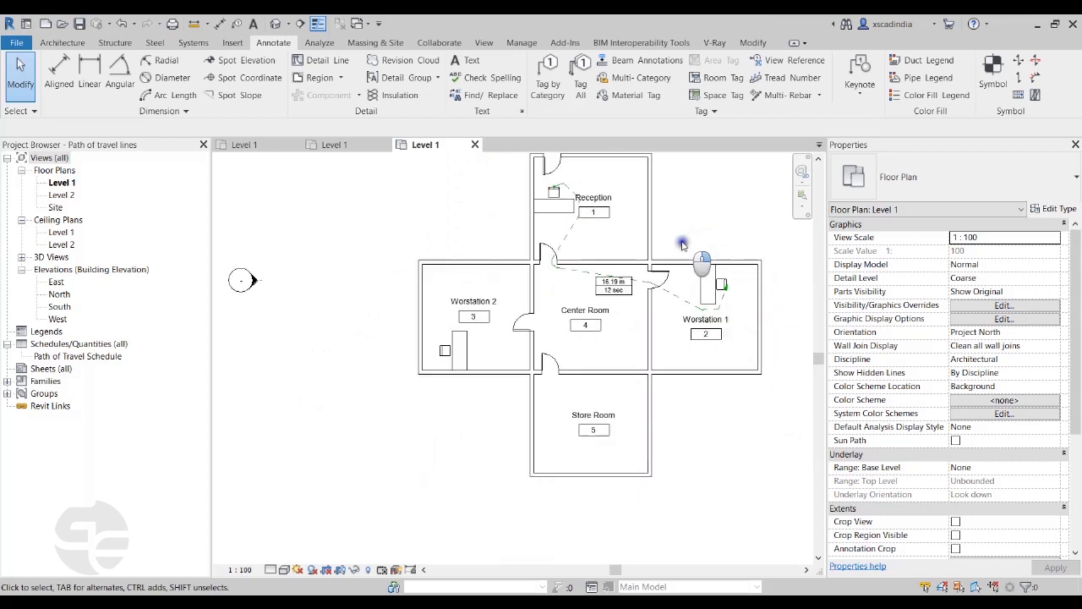
pyautogui.scroll(2, 668, 246)
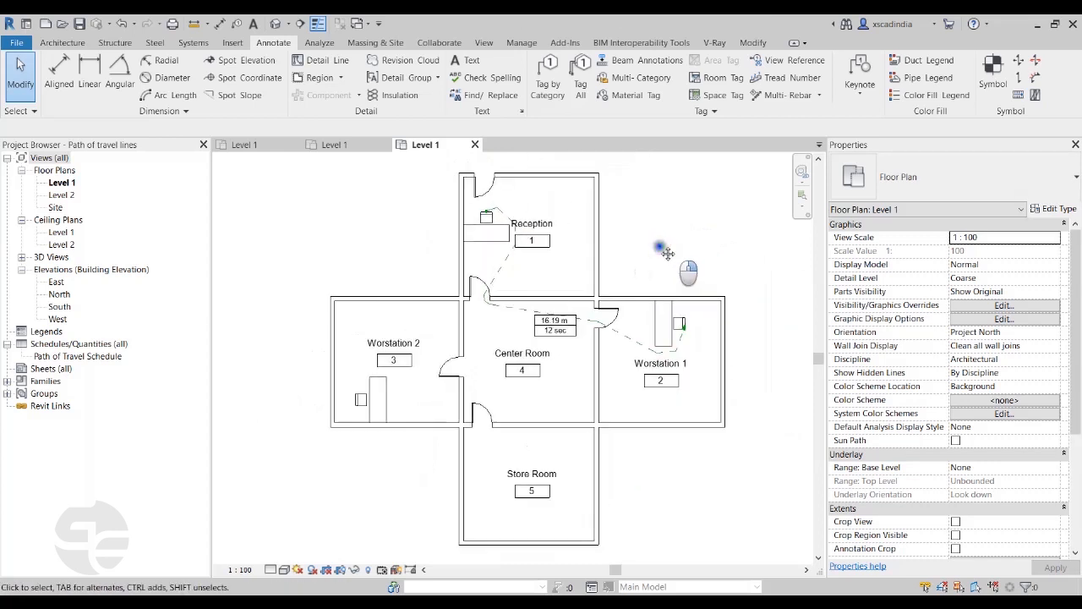
pyautogui.scroll(2, 642, 257)
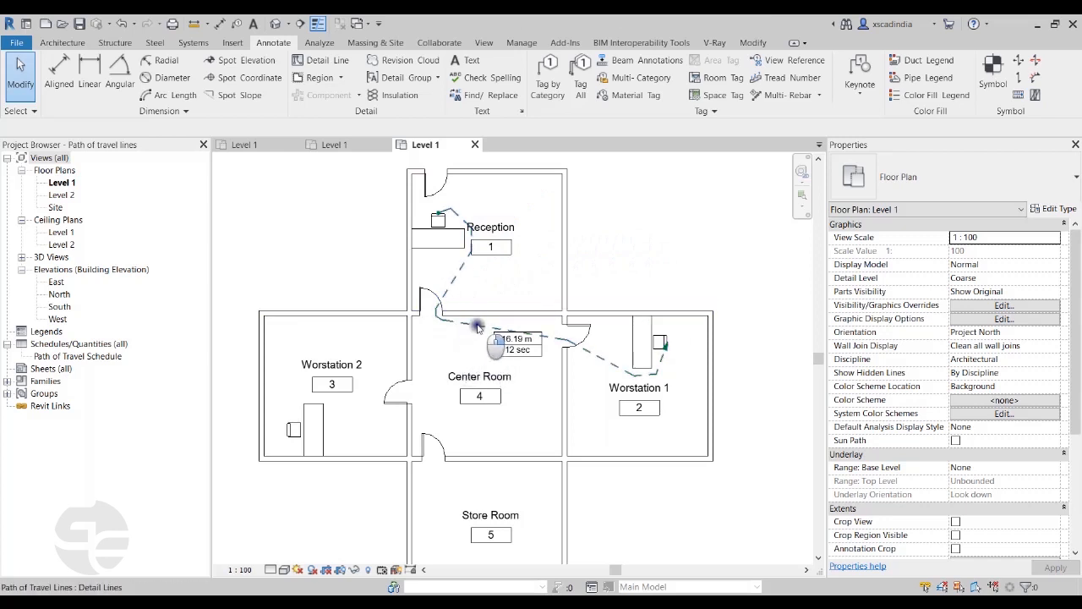
pyautogui.click(636, 351)
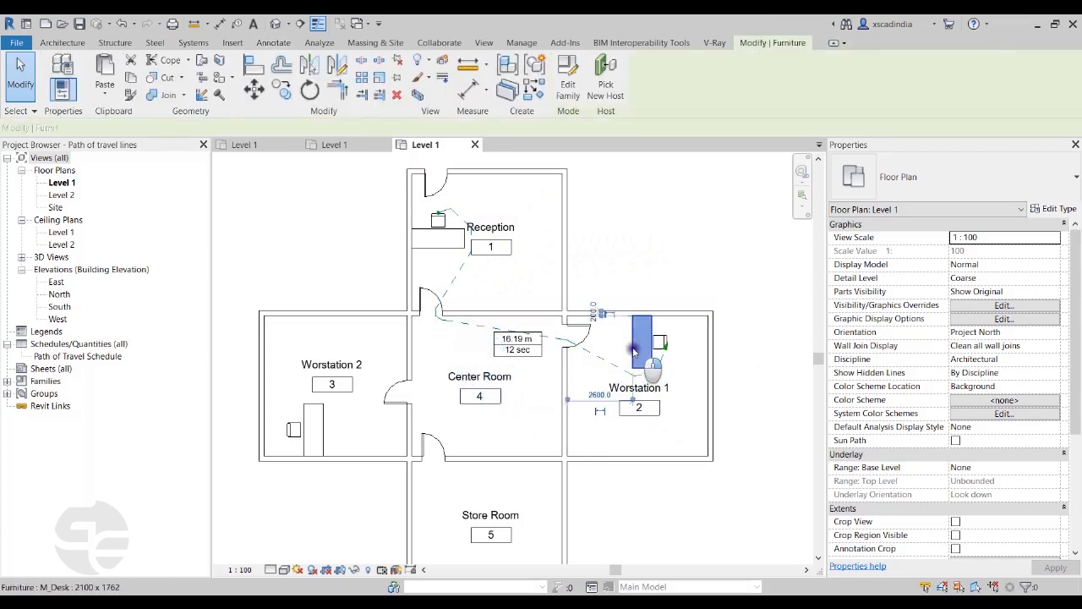
pyautogui.click(535, 93)
pyautogui.scroll(2, 463, 351)
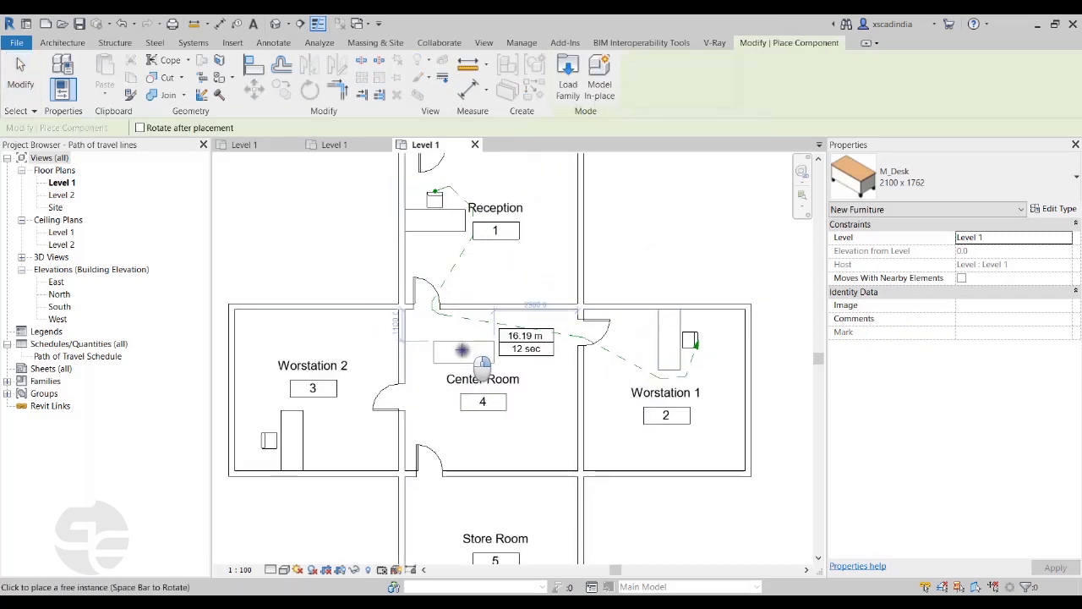
pyautogui.scroll(1, 473, 342)
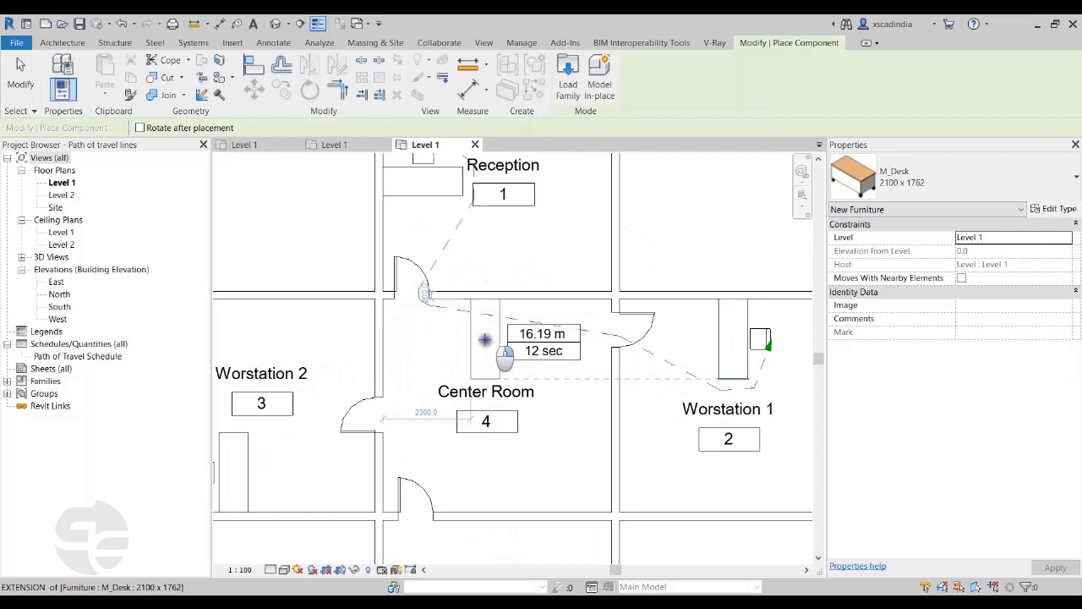
pyautogui.press('Escape')
pyautogui.press('Escape')
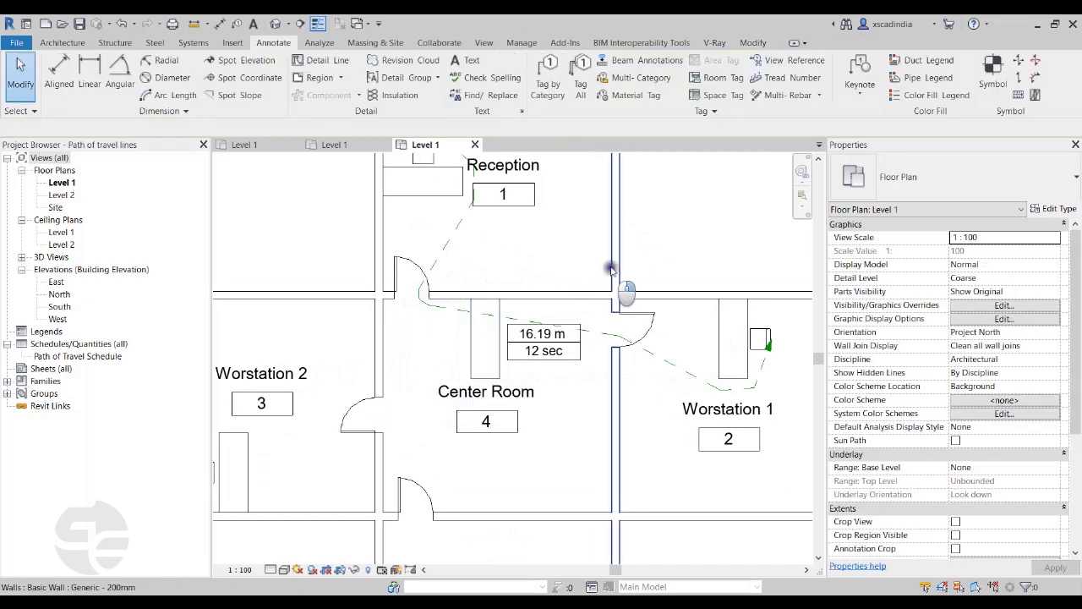
# Update the path of travel line so it reroutes around the new Center Room desk, and deselect it
pyautogui.scroll(-1, 698, 240)
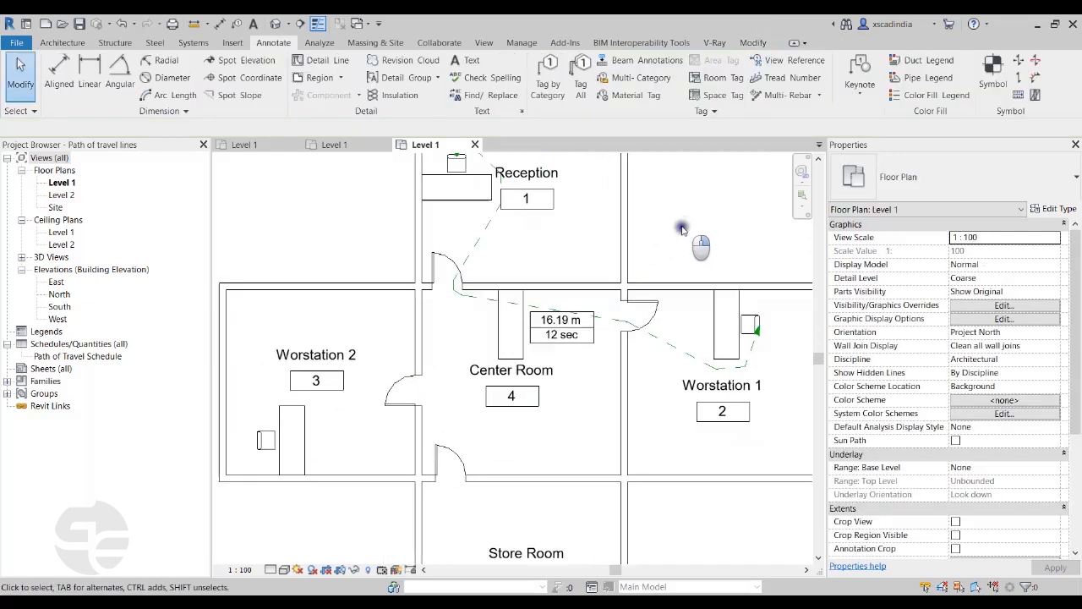
pyautogui.click(662, 341)
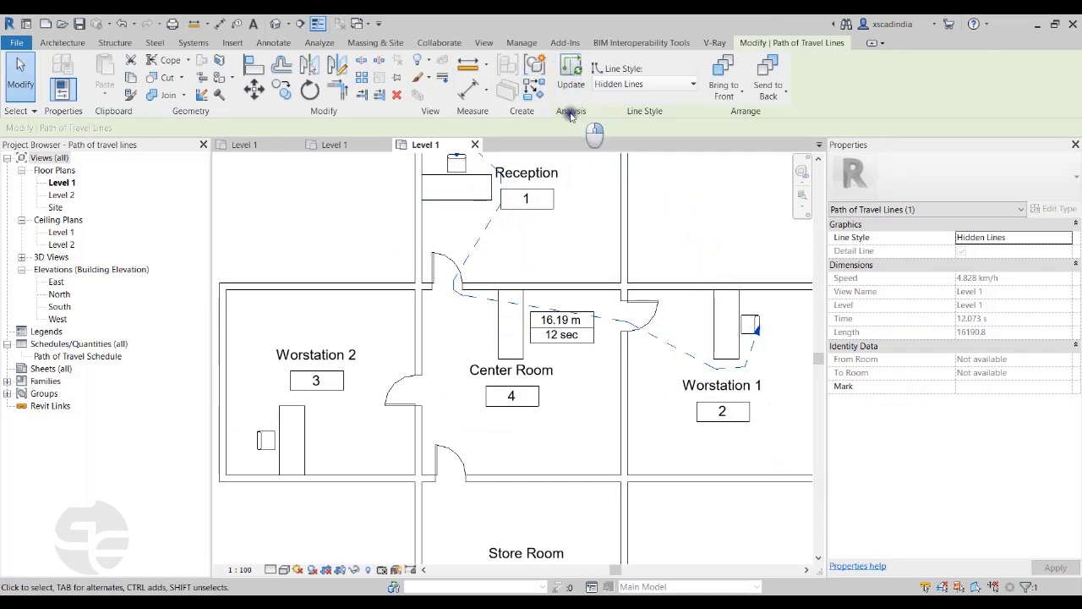
pyautogui.click(573, 71)
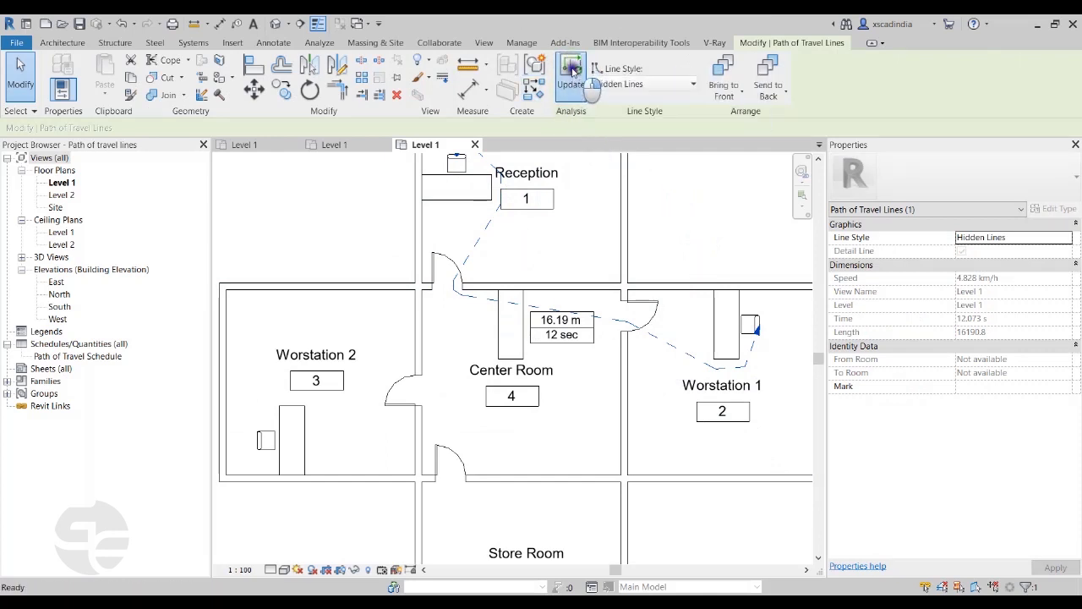
pyautogui.click(689, 218)
pyautogui.scroll(-2, 668, 279)
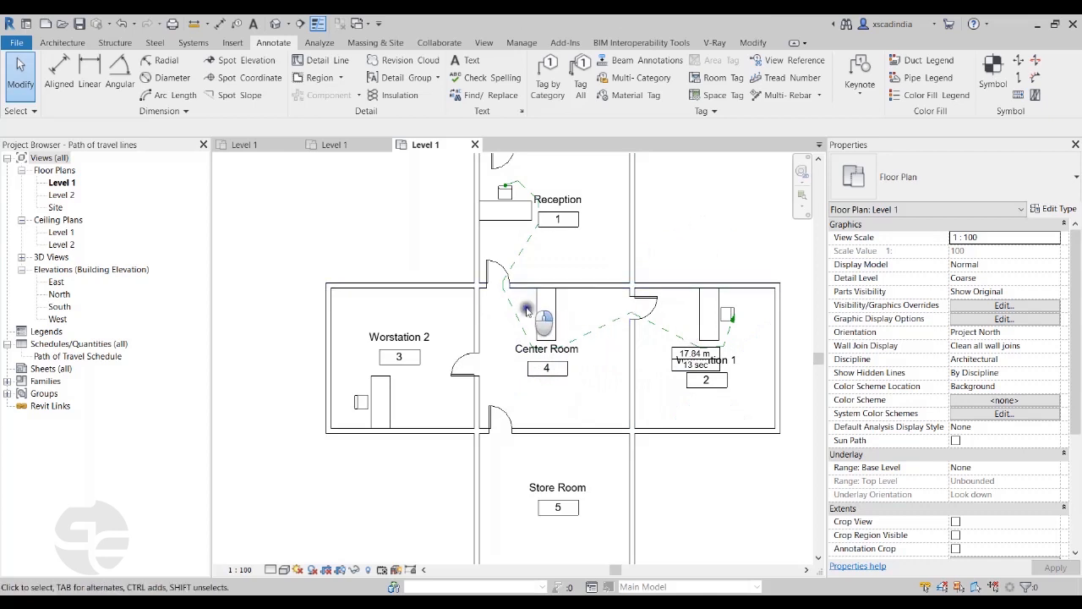
# Move the path of travel tag from the Worstation 1 room label into the Center Room
pyautogui.moveTo(684, 287); pyautogui.dragTo(673, 265, button='middle')
pyautogui.scroll(2, 686, 343)
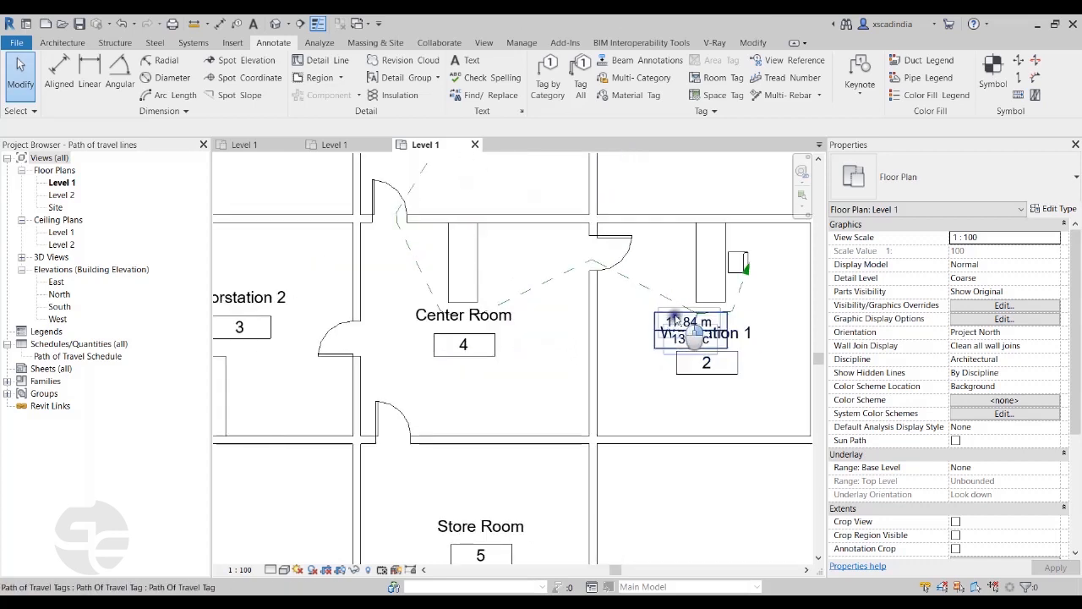
pyautogui.click(677, 318)
pyautogui.moveTo(690, 340); pyautogui.dragTo(580, 316)
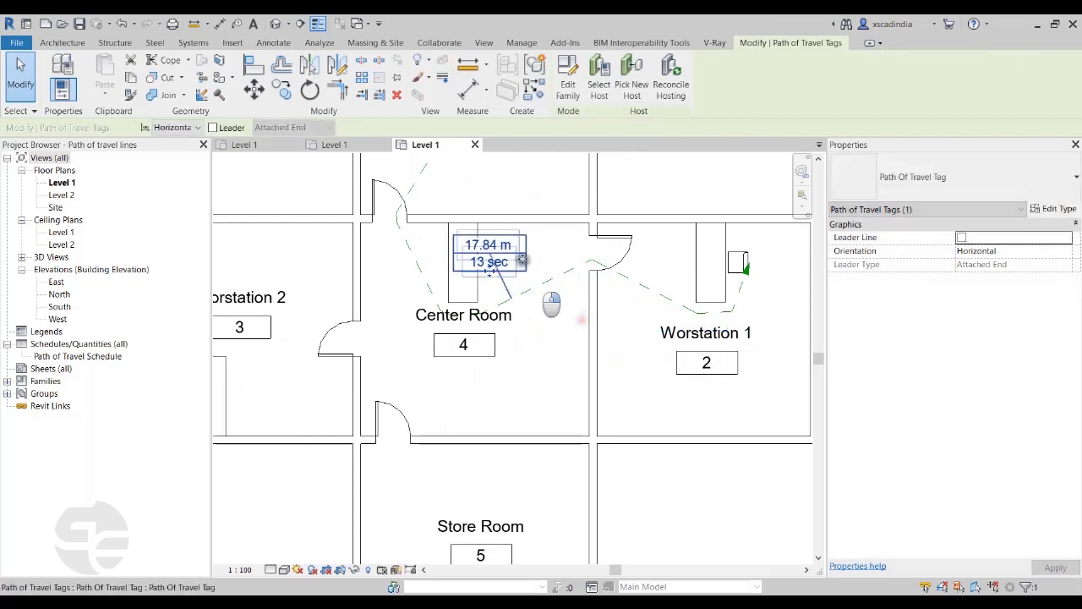
# Review the path of travel line's speed, time and length properties, leaving the line deselected
pyautogui.click(638, 193)
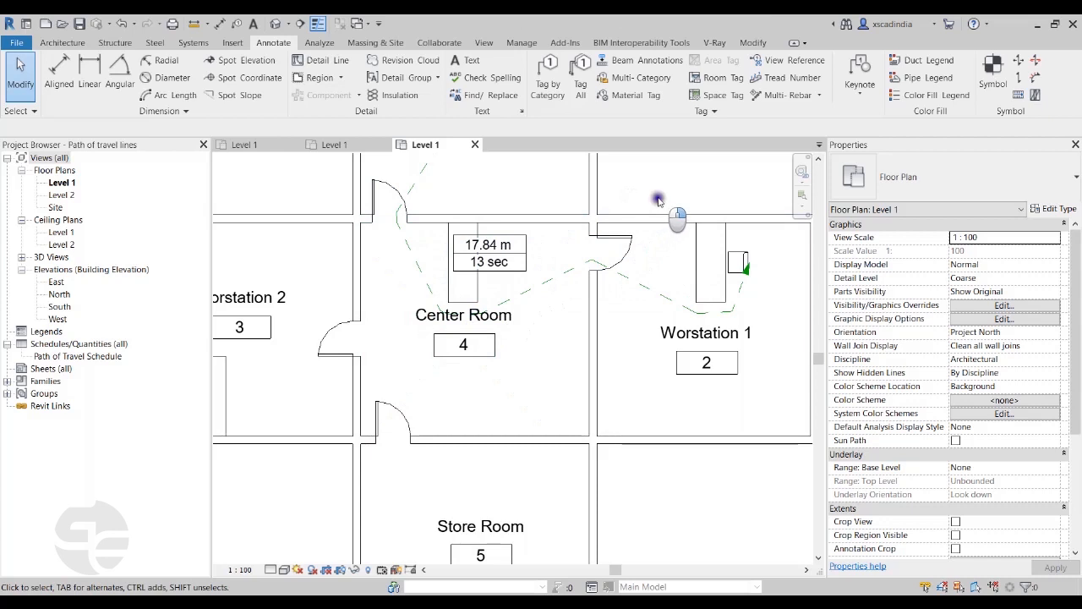
pyautogui.scroll(-3, 658, 200)
pyautogui.moveTo(654, 205); pyautogui.dragTo(637, 257, button='middle')
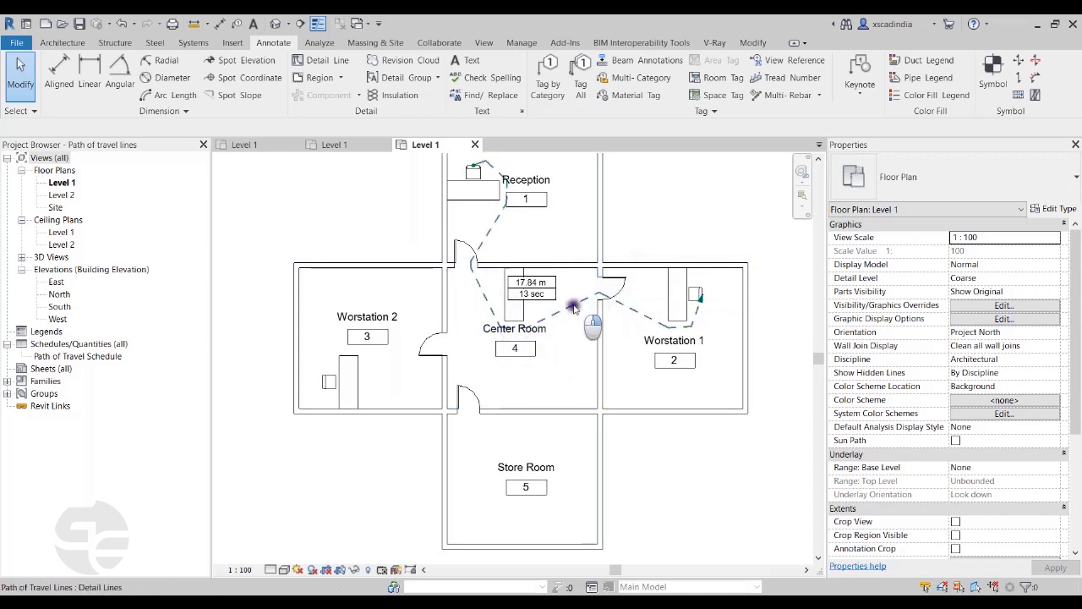
pyautogui.click(573, 307)
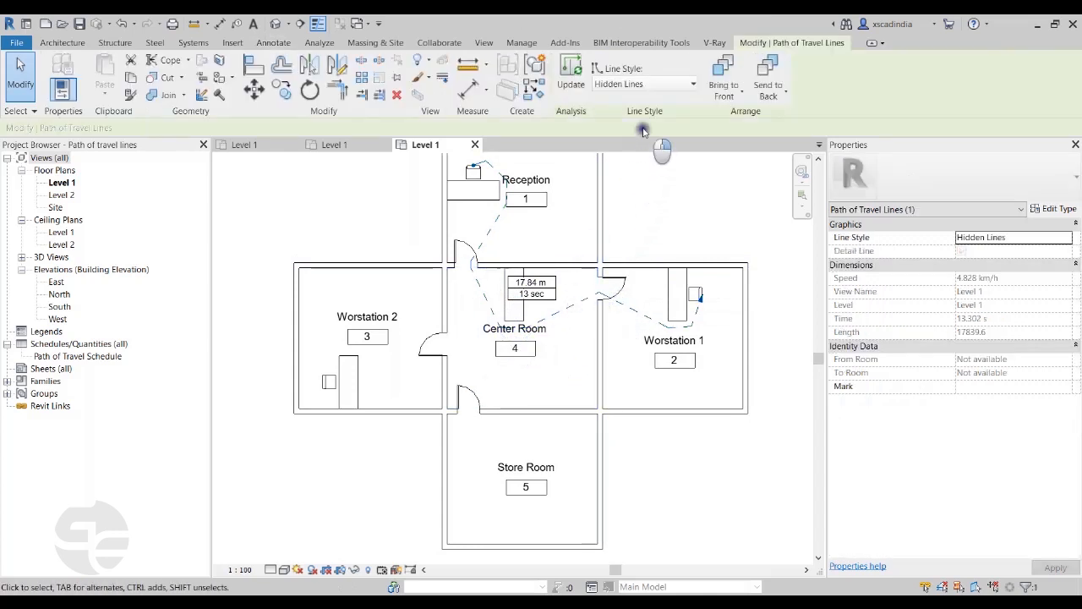
pyautogui.click(674, 221)
pyautogui.scroll(-2, 674, 222)
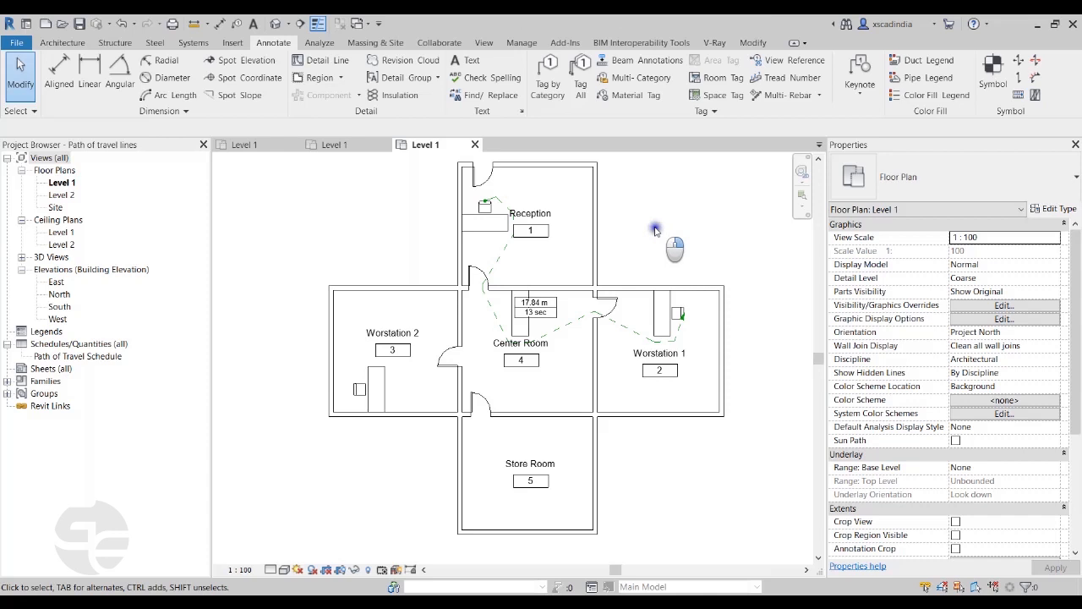
# Create a new schedule for the Path of Travel Lines category, named Path of Travel Schedule 2
pyautogui.click(484, 42)
pyautogui.click(684, 60)
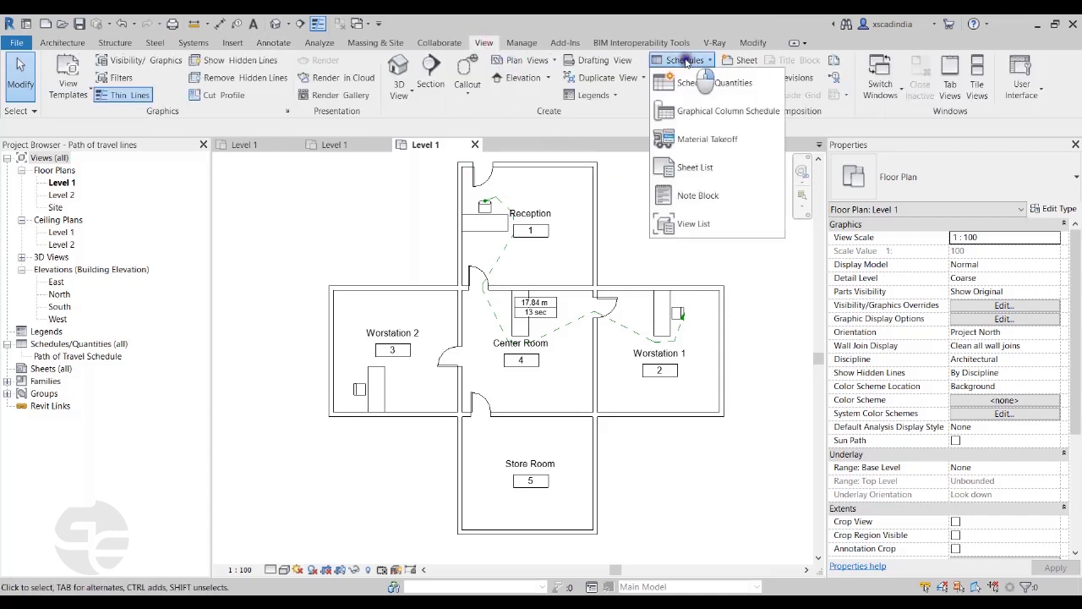
pyautogui.click(689, 80)
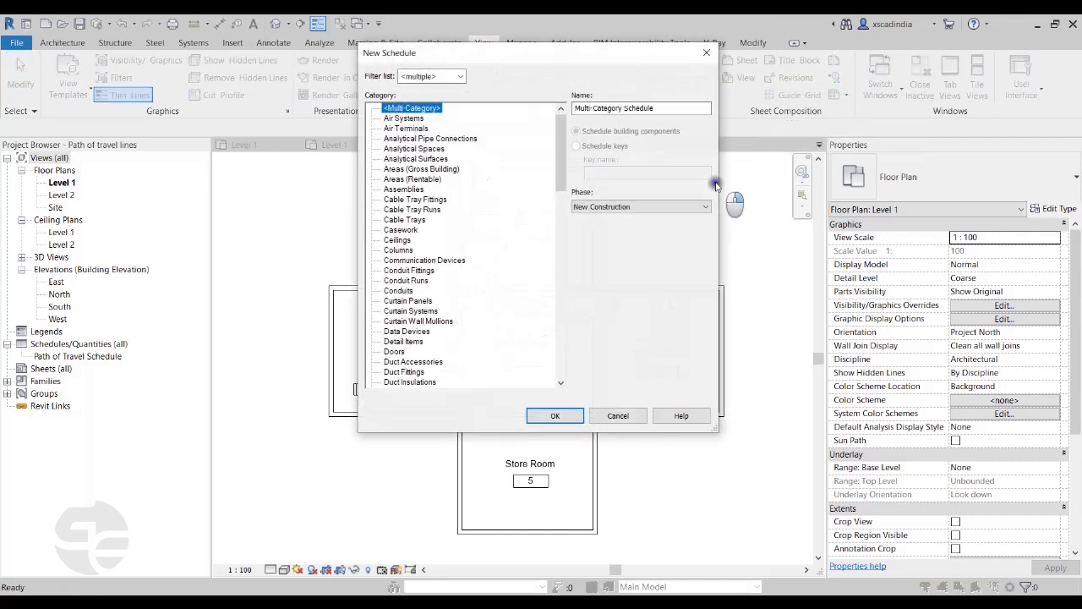
pyautogui.click(425, 259)
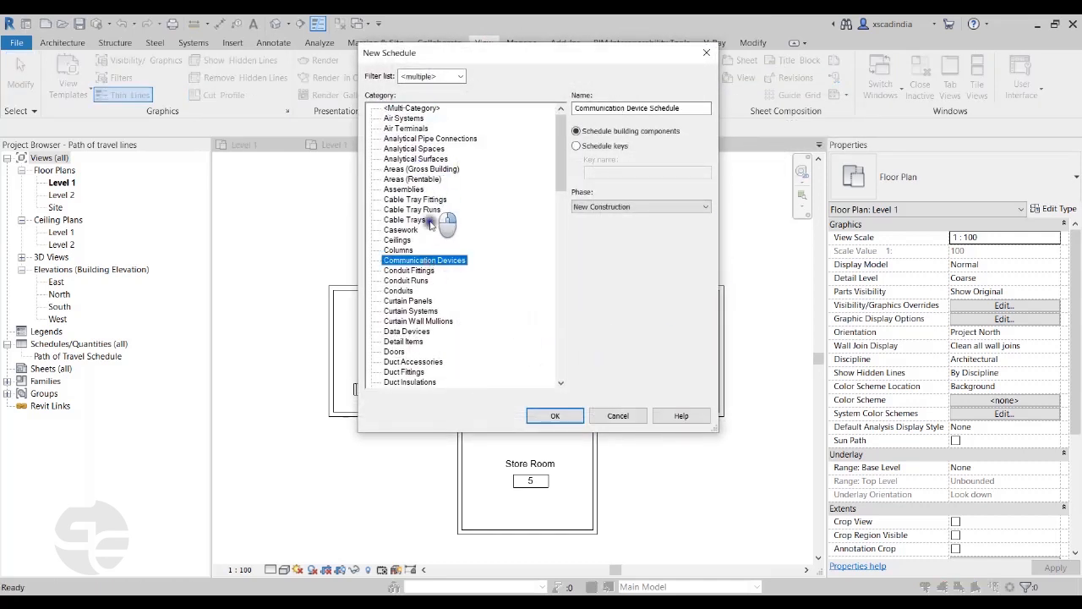
pyautogui.scroll(-2, 431, 323)
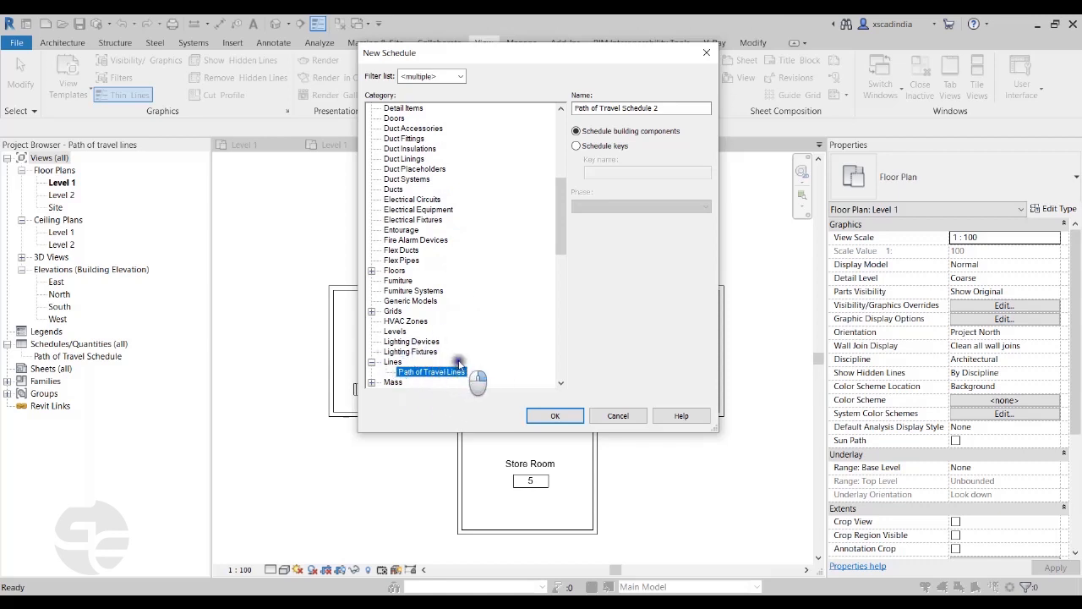
pyautogui.click(662, 107)
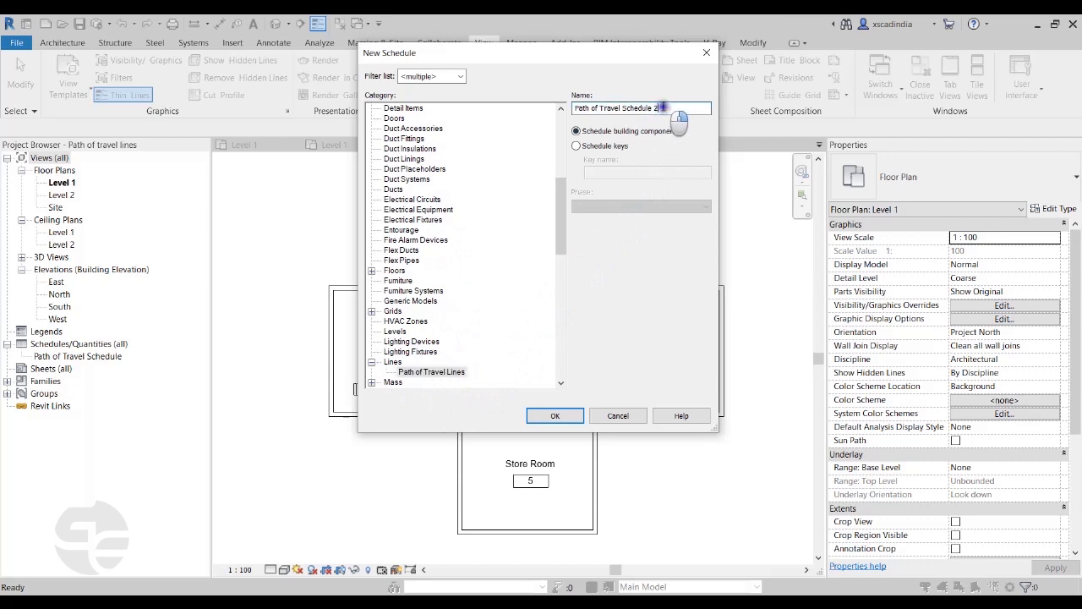
pyautogui.press('Return')
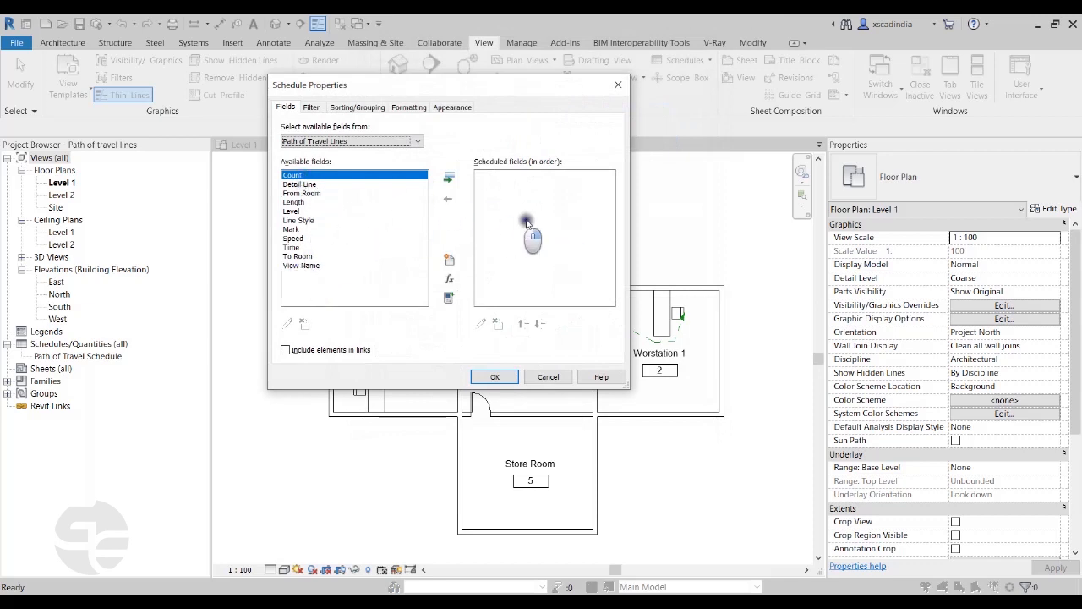
# Add the Length, Time and Speed fields to the path of travel schedule and generate it
pyautogui.click(308, 203)
pyautogui.click(448, 178)
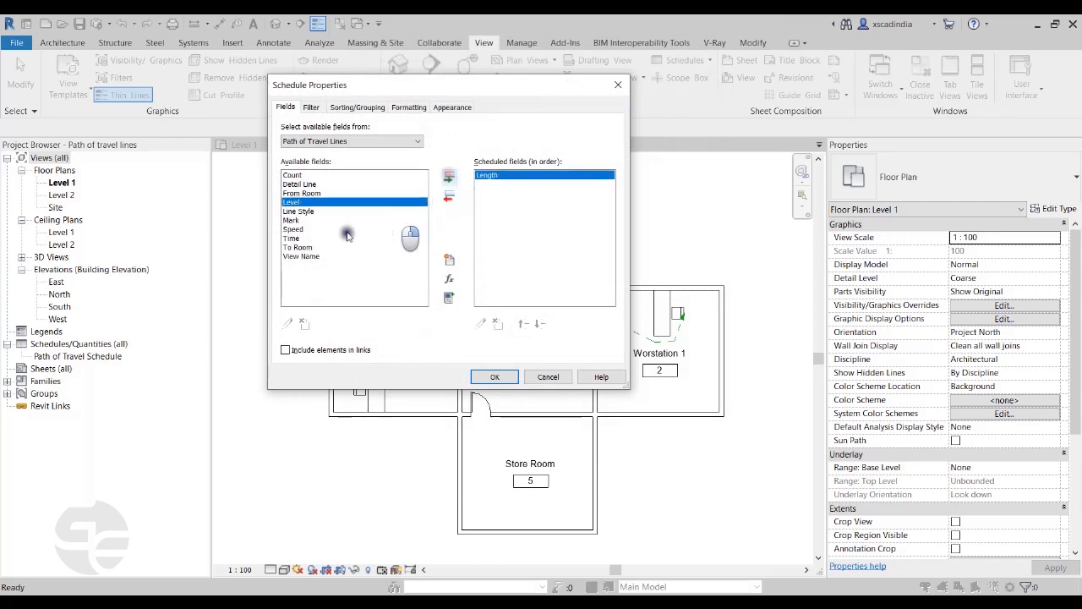
pyautogui.click(296, 239)
pyautogui.click(449, 178)
pyautogui.click(294, 230)
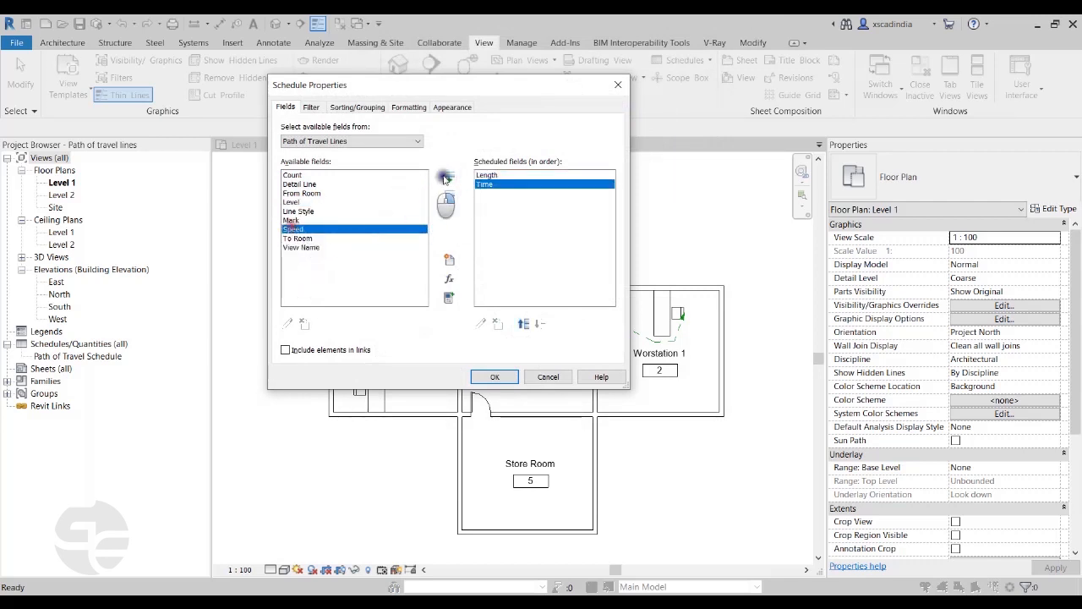
pyautogui.click(449, 177)
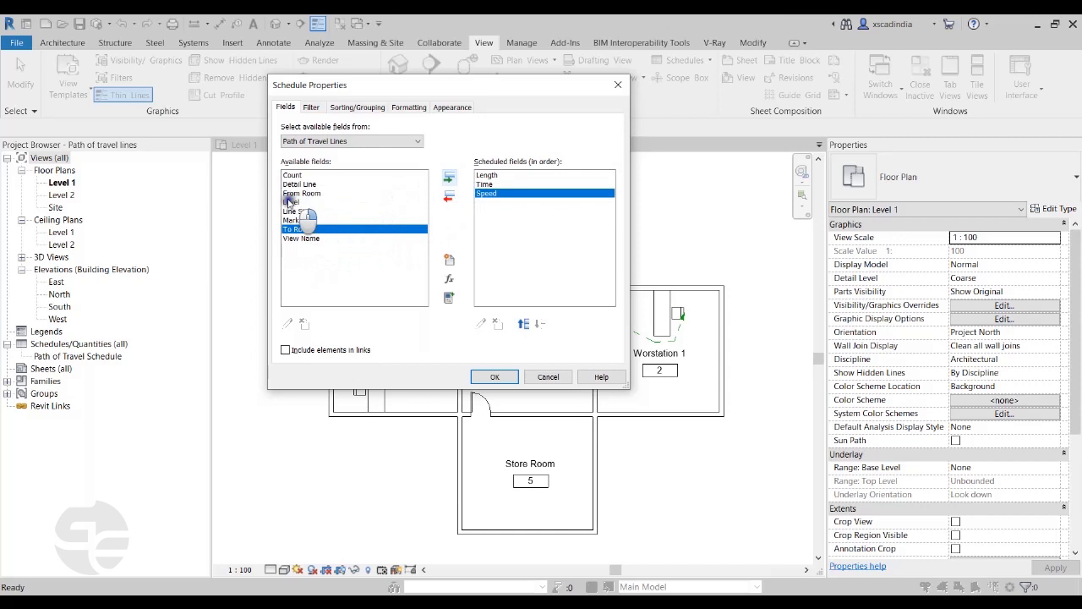
pyautogui.click(498, 378)
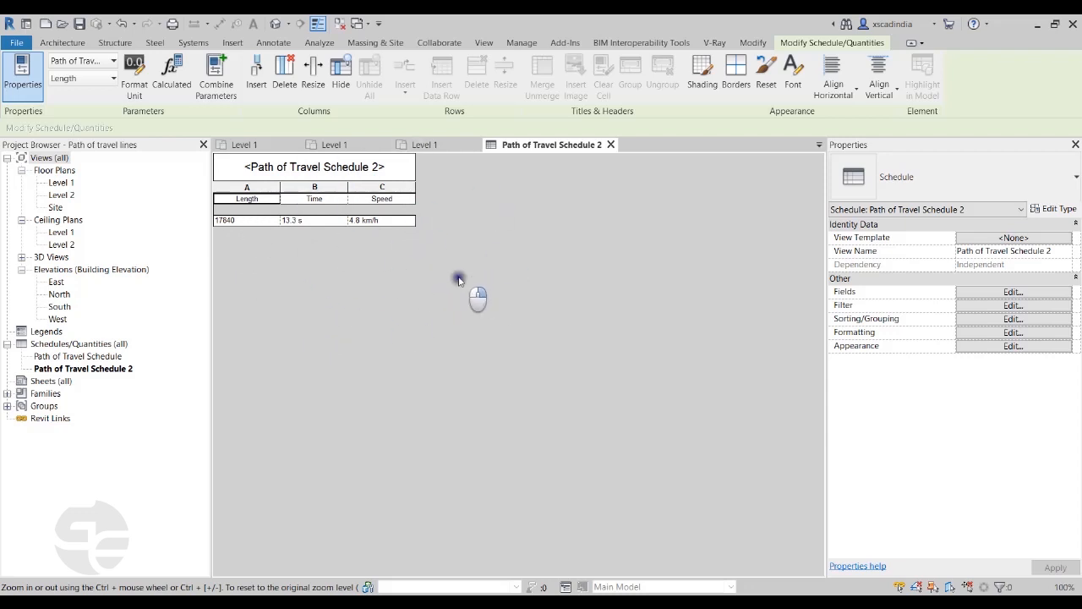
# Return to the Level 1 floor plan and review the Route Analysis Settings for ignored obstacle categories and the analysis zone
pyautogui.click(443, 145)
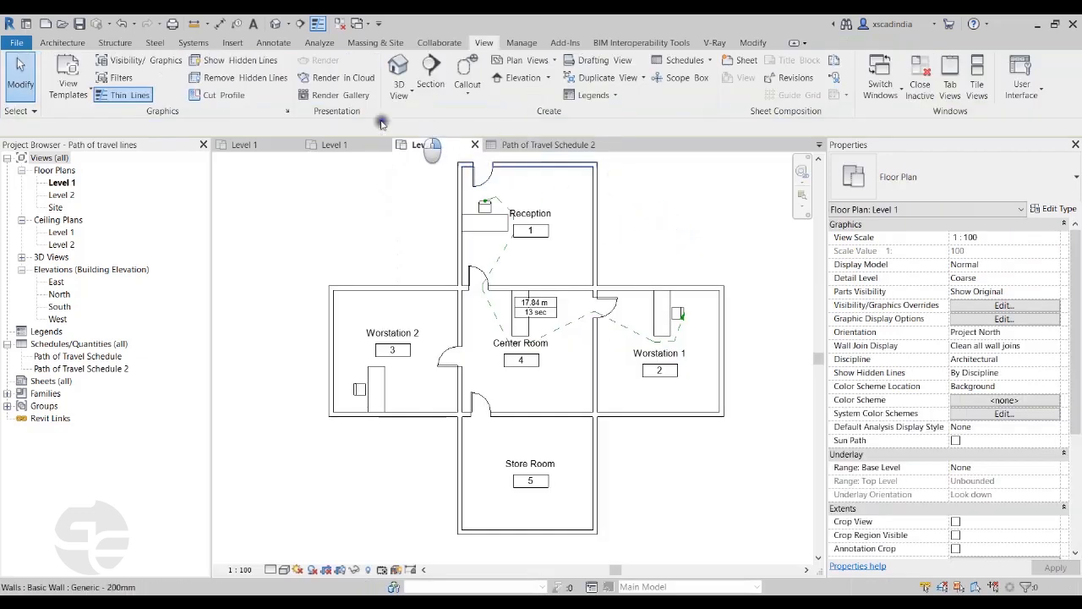
pyautogui.click(319, 43)
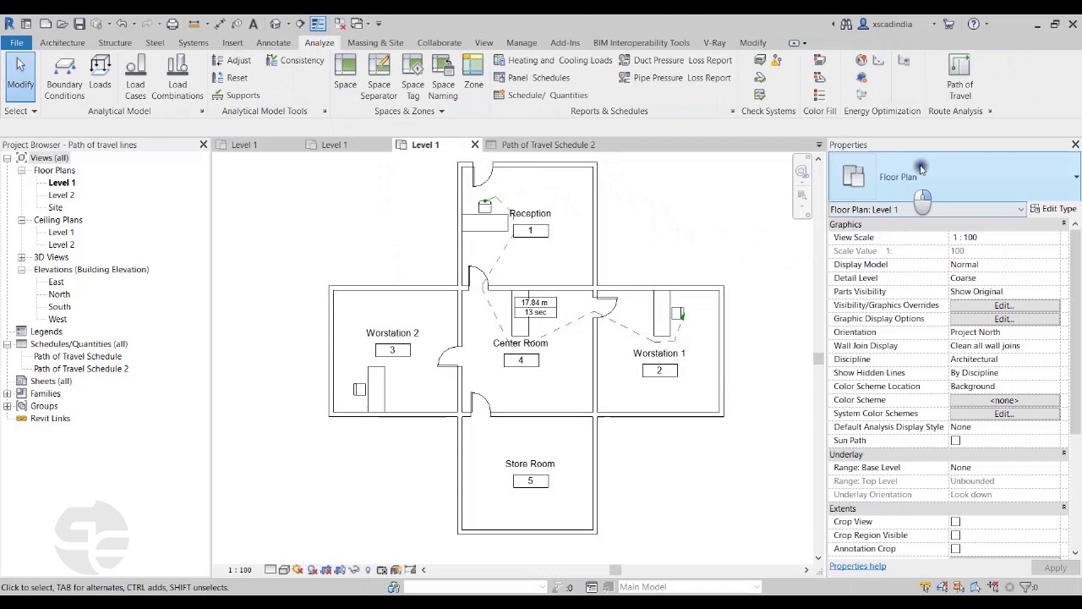
pyautogui.click(991, 111)
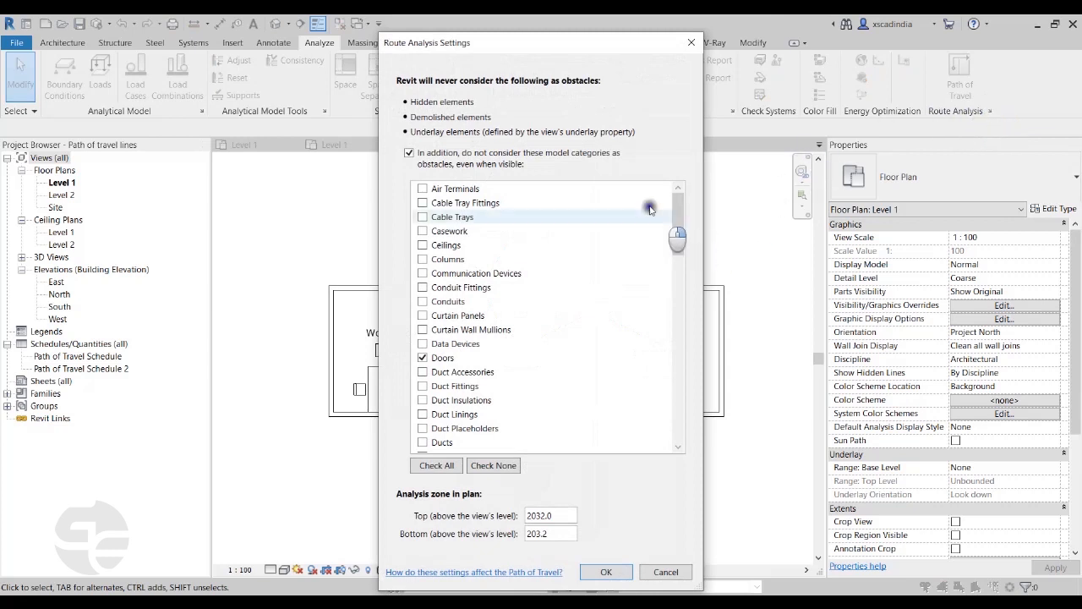
pyautogui.moveTo(585, 52); pyautogui.dragTo(566, 41)
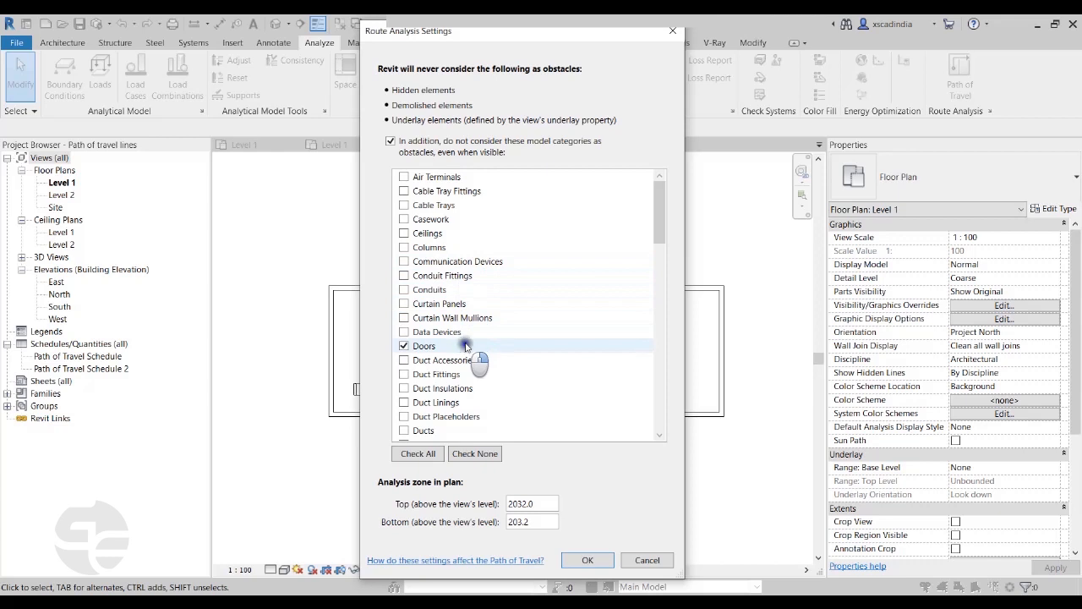
pyautogui.click(588, 561)
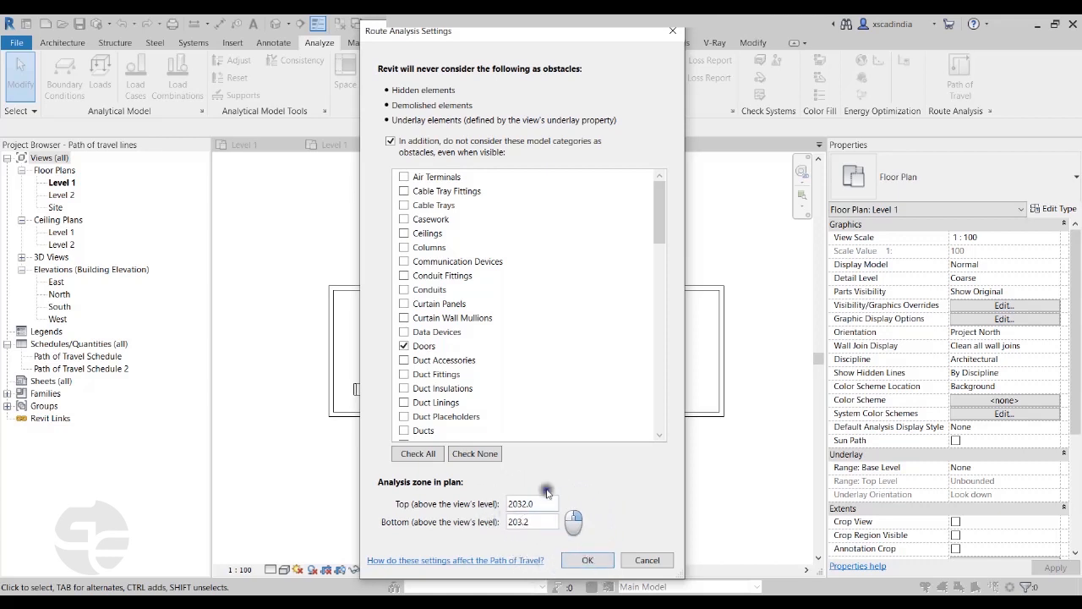
pyautogui.click(587, 560)
pyautogui.moveTo(722, 474); pyautogui.dragTo(677, 483, button='middle')
pyautogui.scroll(-1, 695, 474)
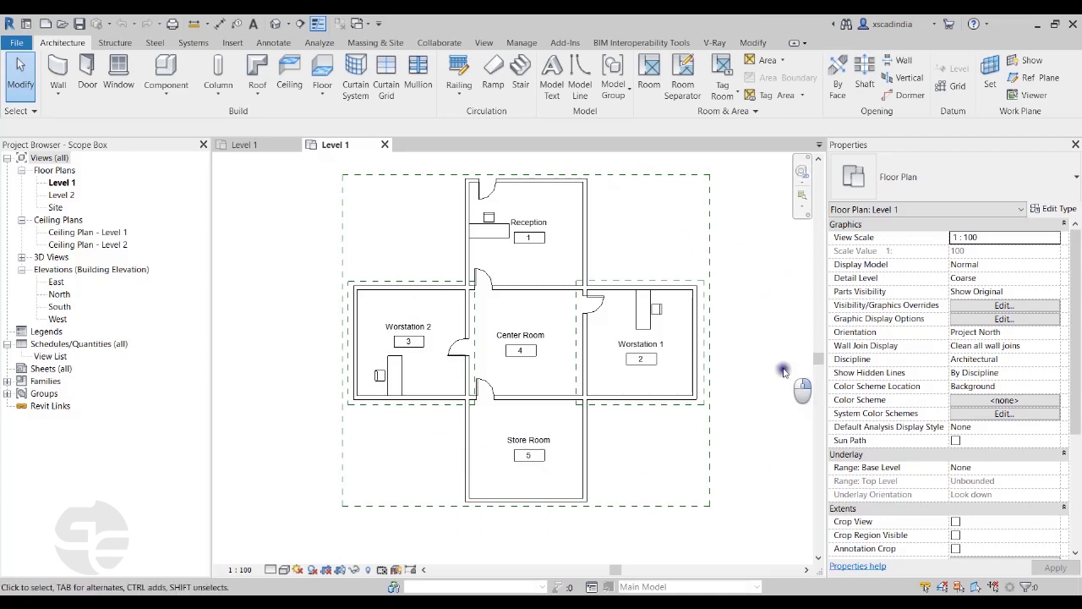
# Assign the Workstation 1 scope box to the Level 1 floor plan in the Scope Box project
pyautogui.moveTo(782, 370); pyautogui.dragTo(765, 372, button='middle')
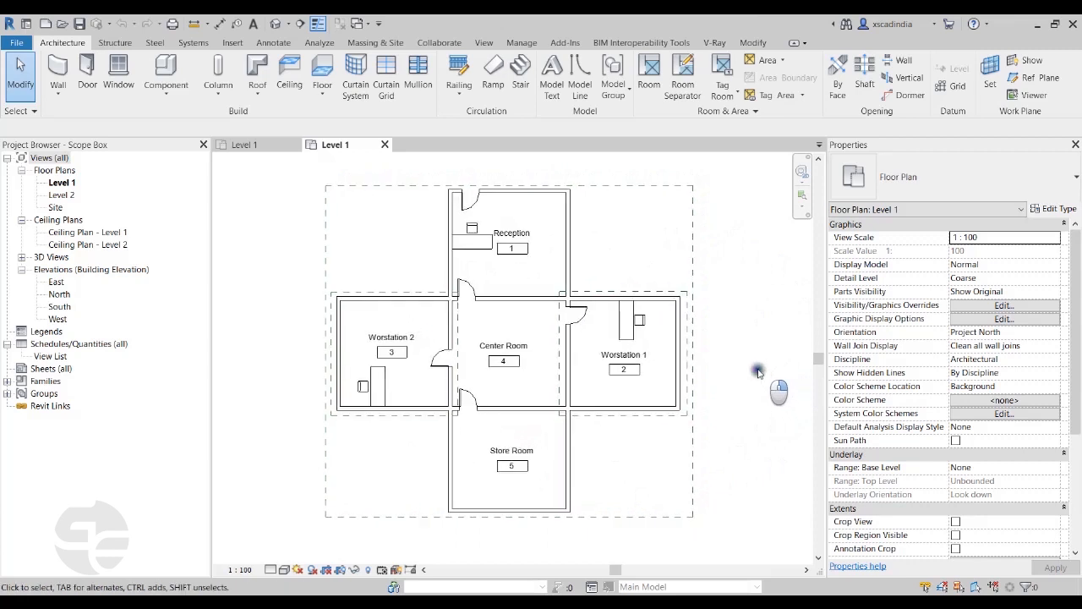
pyautogui.scroll(-1, 756, 362)
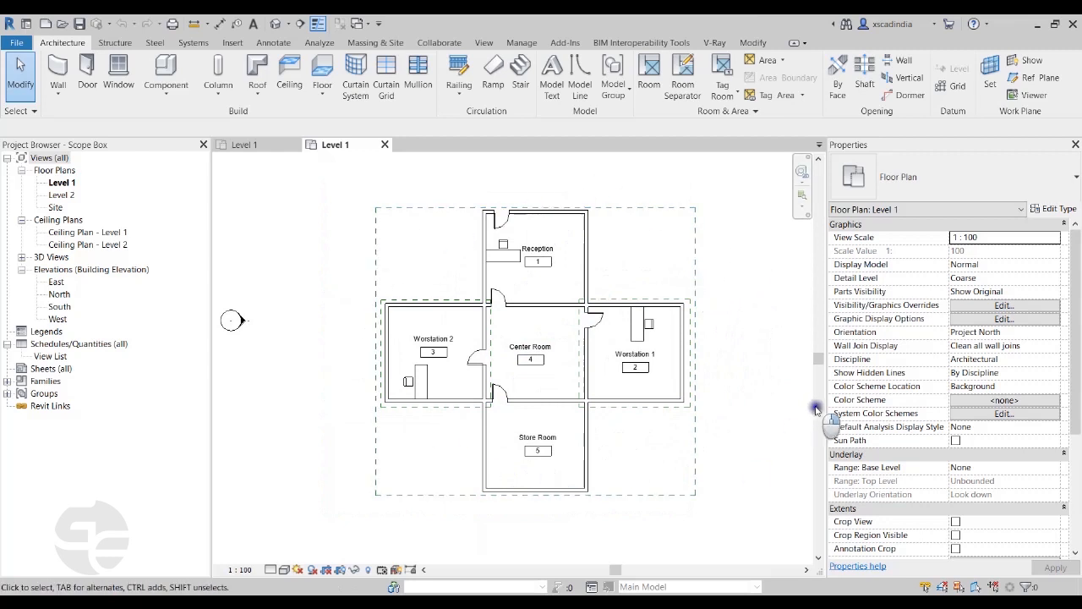
pyautogui.scroll(-3, 973, 500)
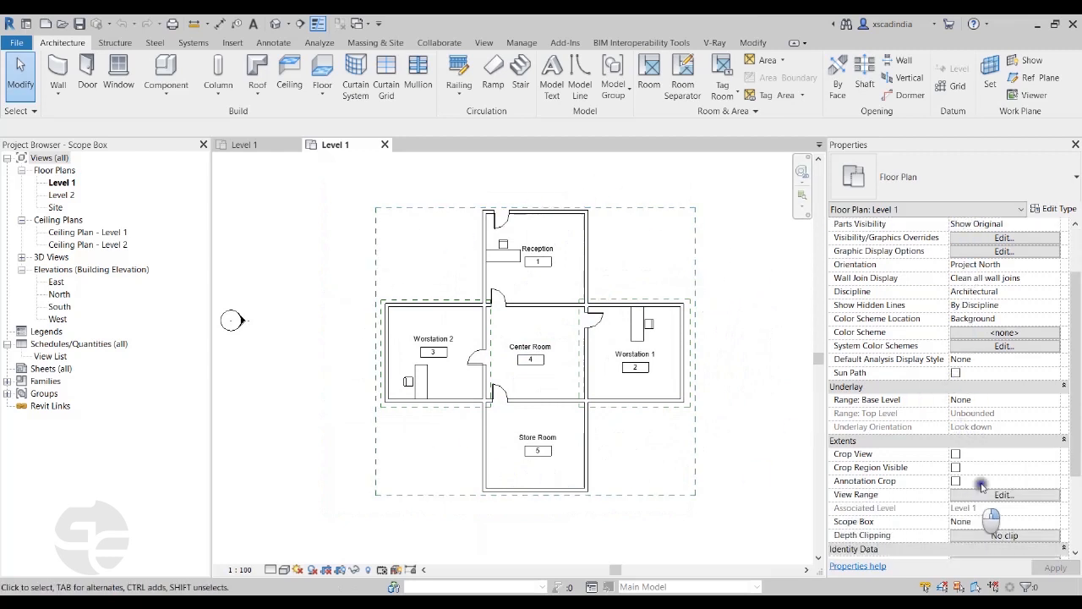
pyautogui.scroll(-1, 1075, 383)
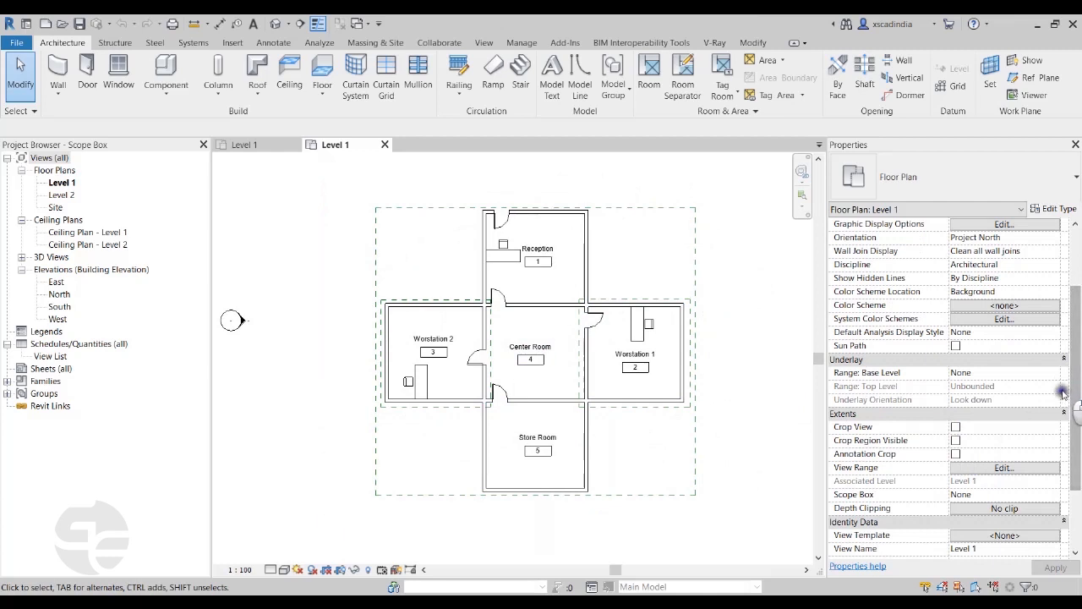
pyautogui.moveTo(1078, 416); pyautogui.dragTo(1078, 427)
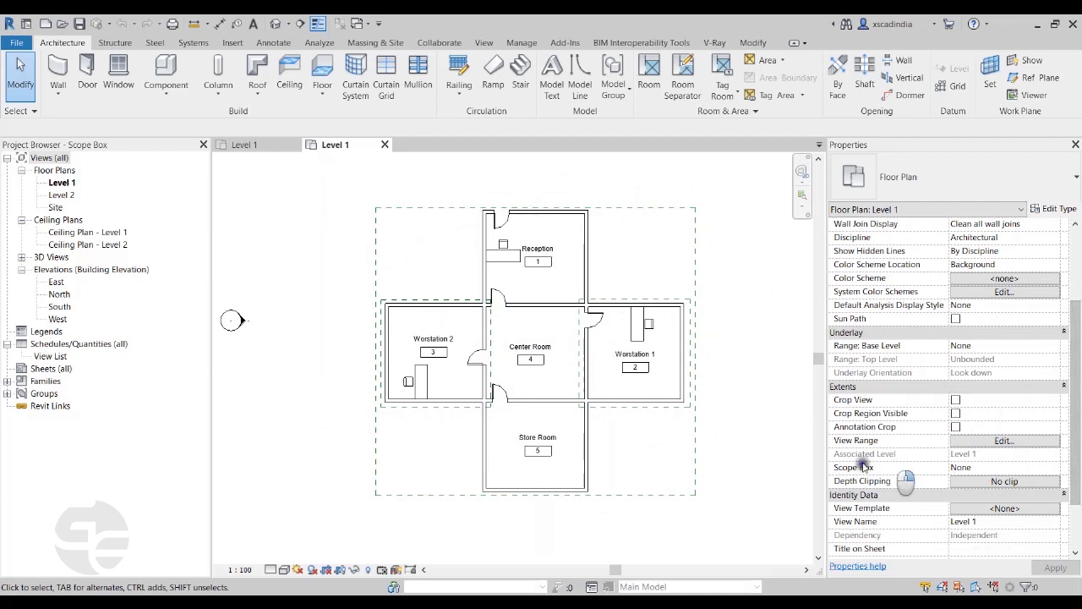
pyautogui.click(989, 467)
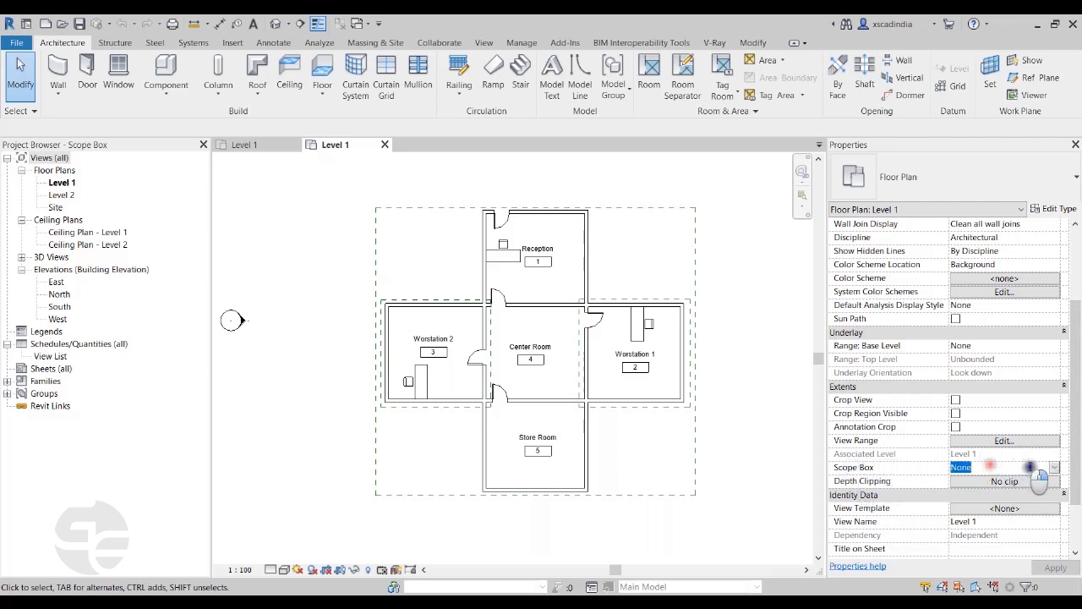
pyautogui.click(1055, 466)
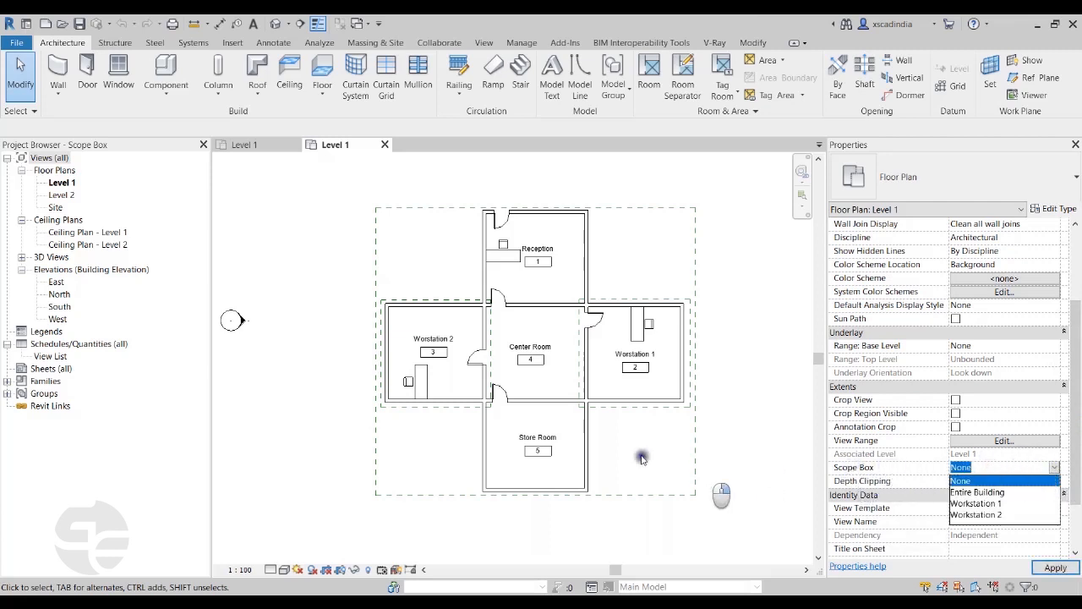
pyautogui.click(981, 503)
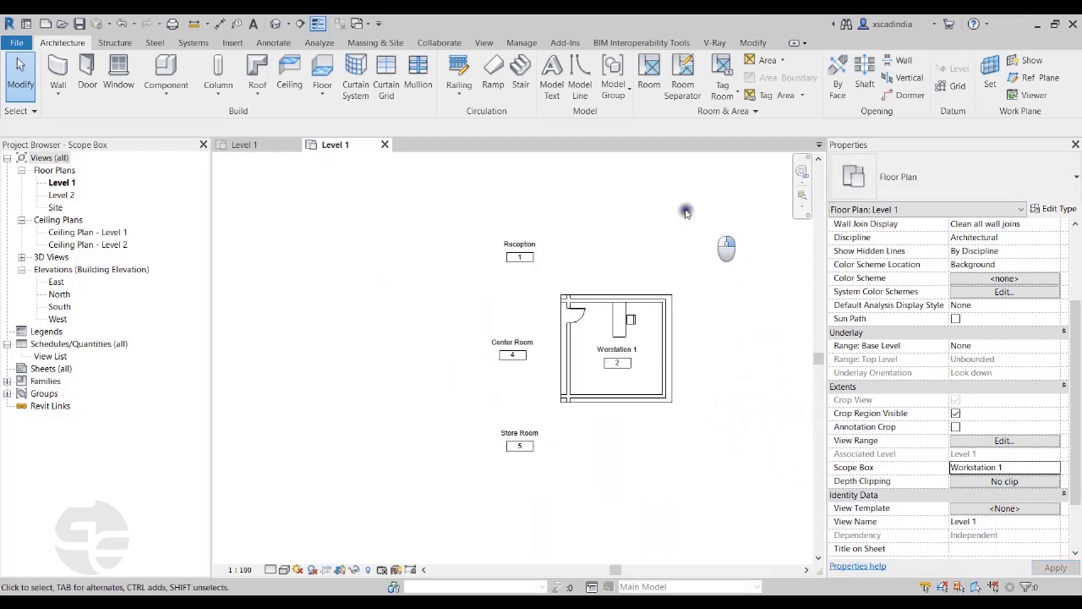
pyautogui.scroll(3, 682, 402)
pyautogui.scroll(-3, 756, 379)
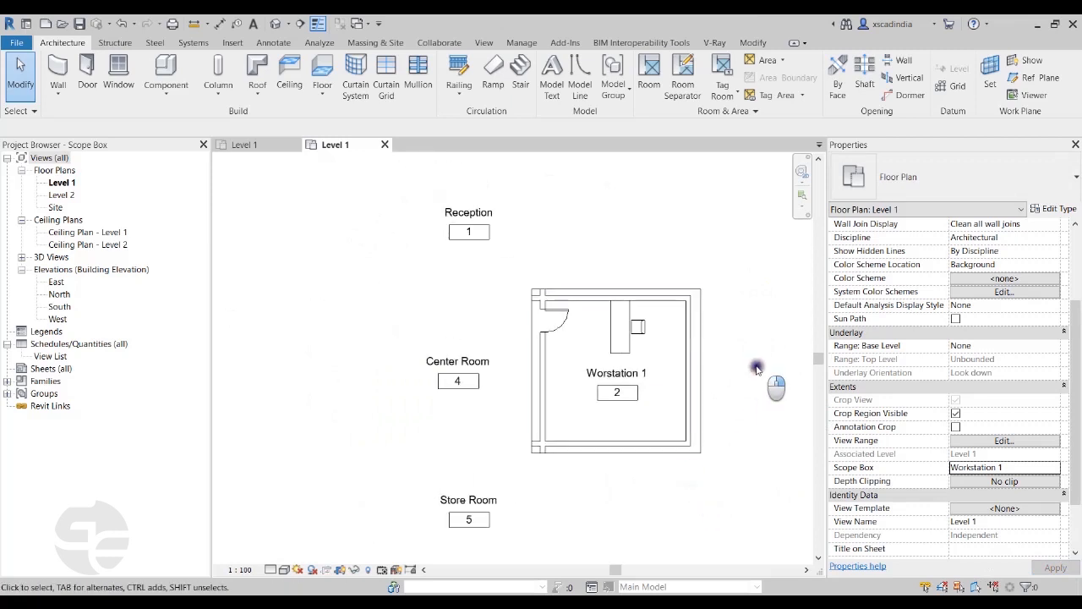
pyautogui.scroll(2, 754, 372)
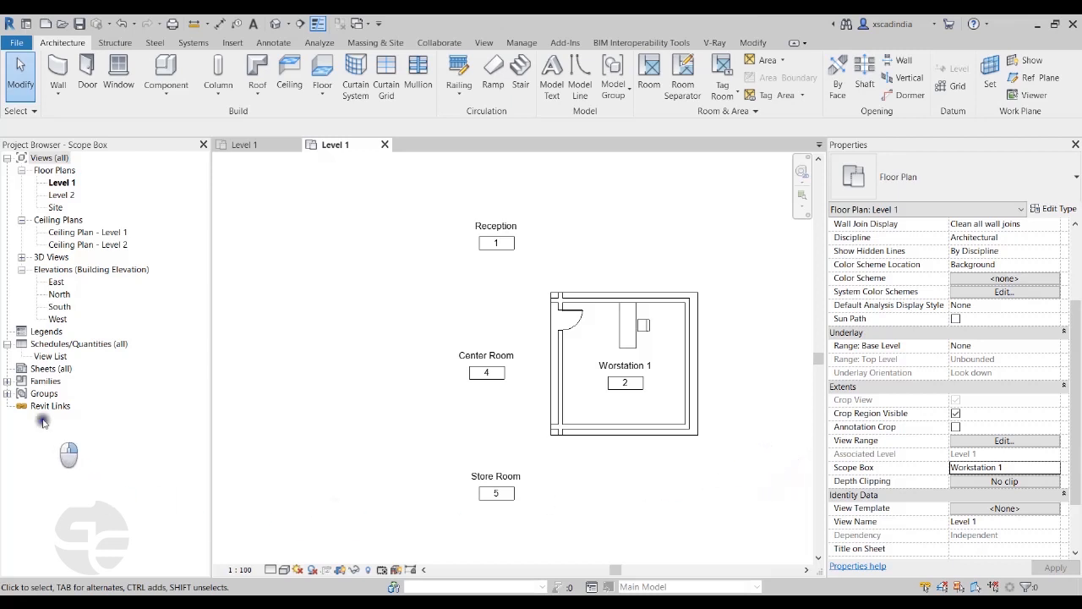
# Open the View List schedule and review its scheduled fields without changing them
pyautogui.doubleClick(48, 358)
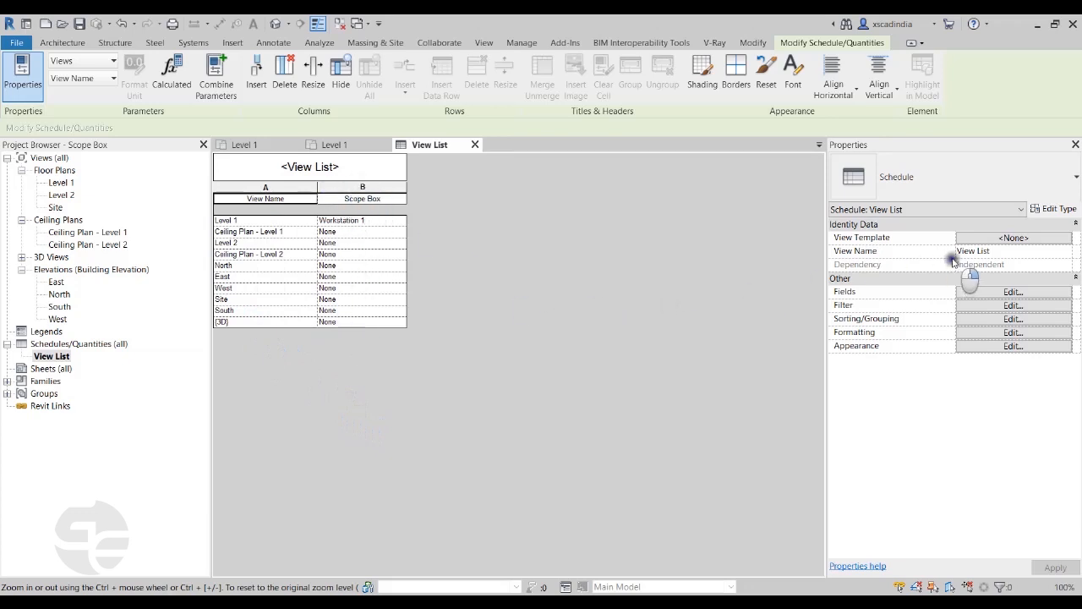
pyautogui.click(1006, 292)
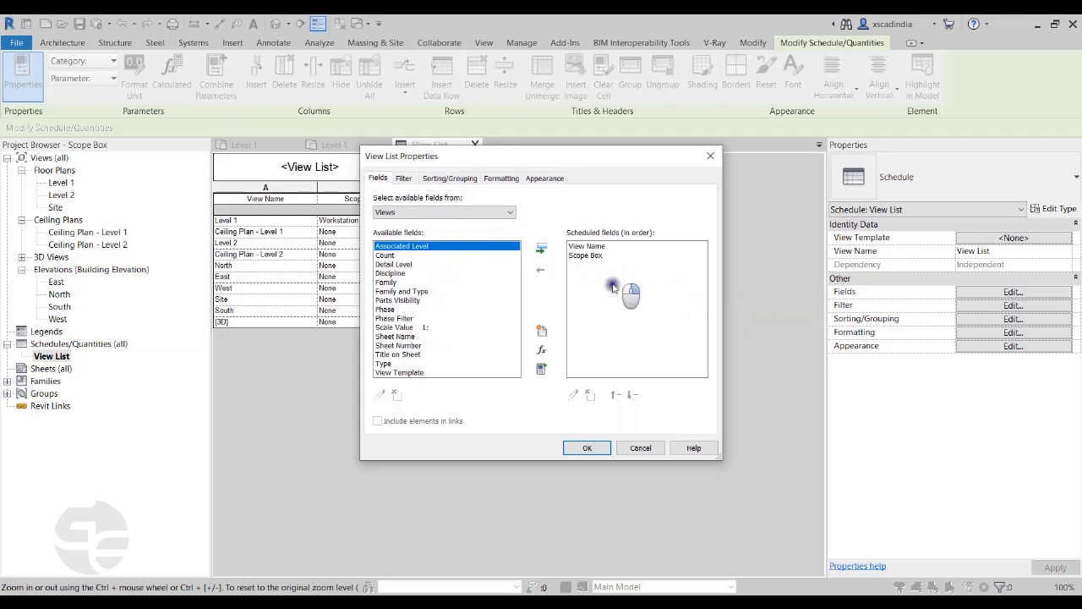
pyautogui.click(588, 449)
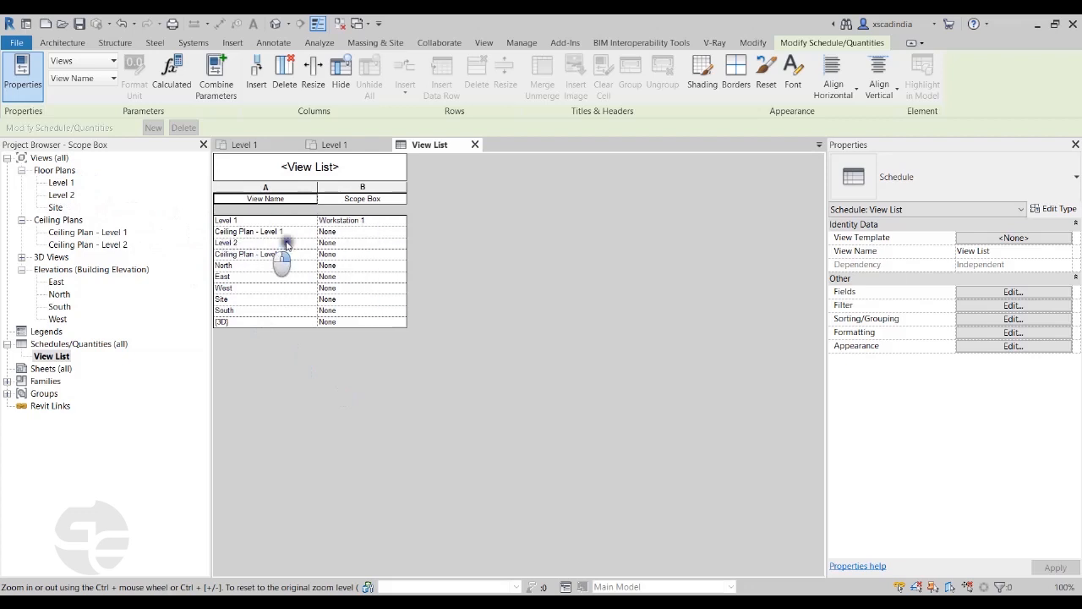
# Assign the Workstation 2 scope box to the Level 2 view in the View List schedule
pyautogui.click(400, 245)
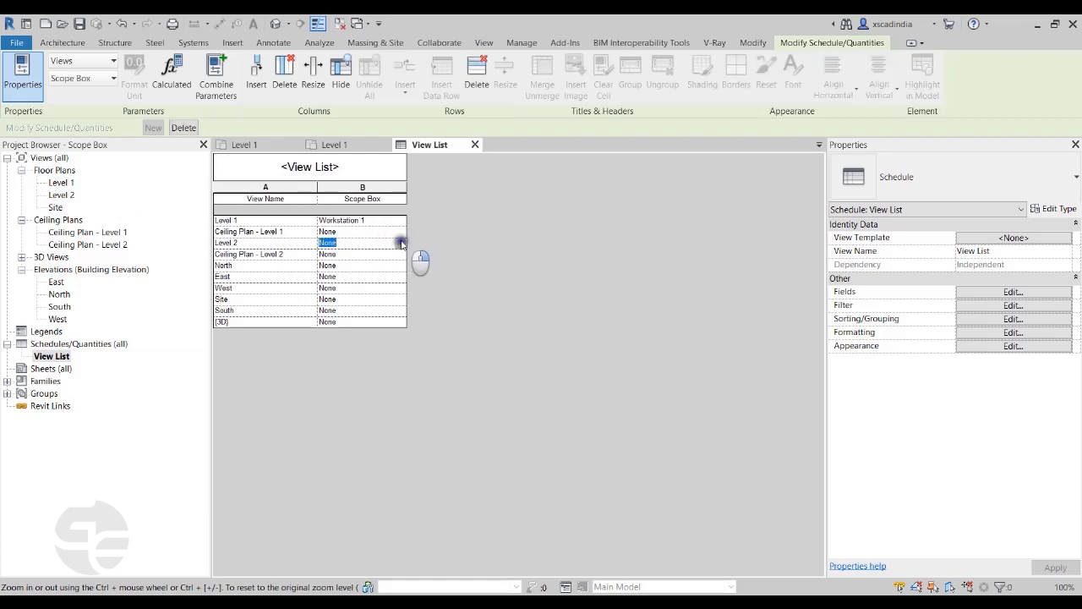
pyautogui.click(401, 243)
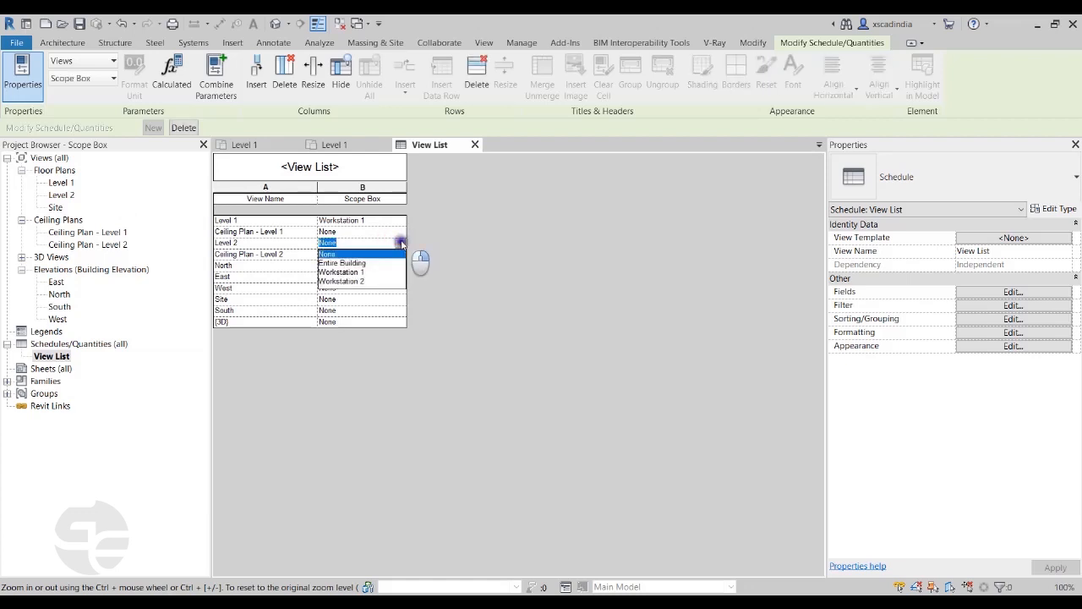
pyautogui.click(362, 281)
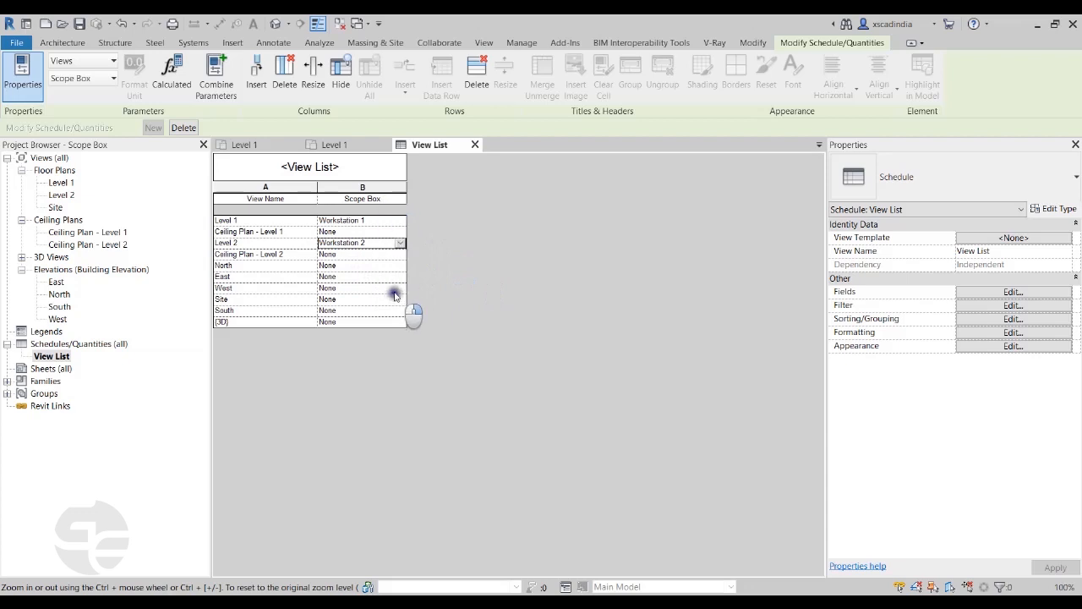
# Open the Level 2 floor plan and check its cropped extents and scope box property, and return to the View List
pyautogui.doubleClick(63, 195)
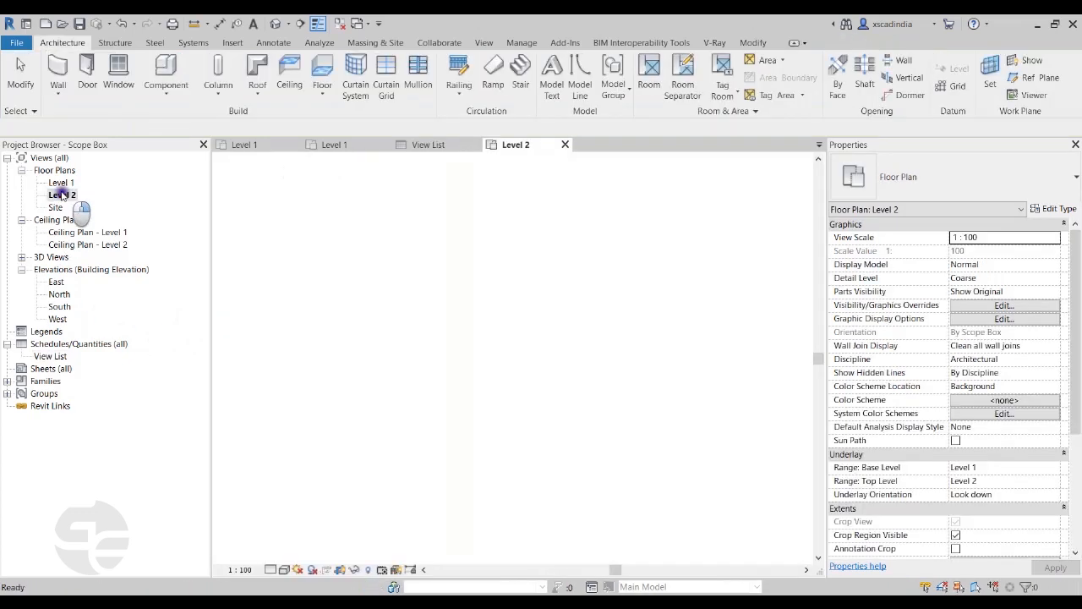
pyautogui.scroll(-4, 542, 389)
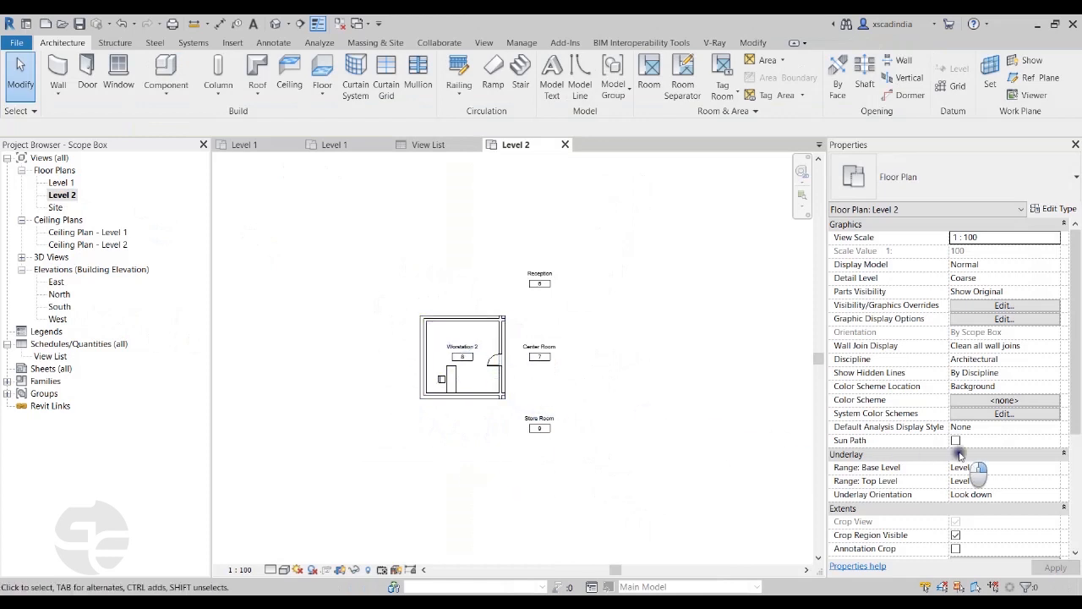
pyautogui.scroll(-3, 960, 455)
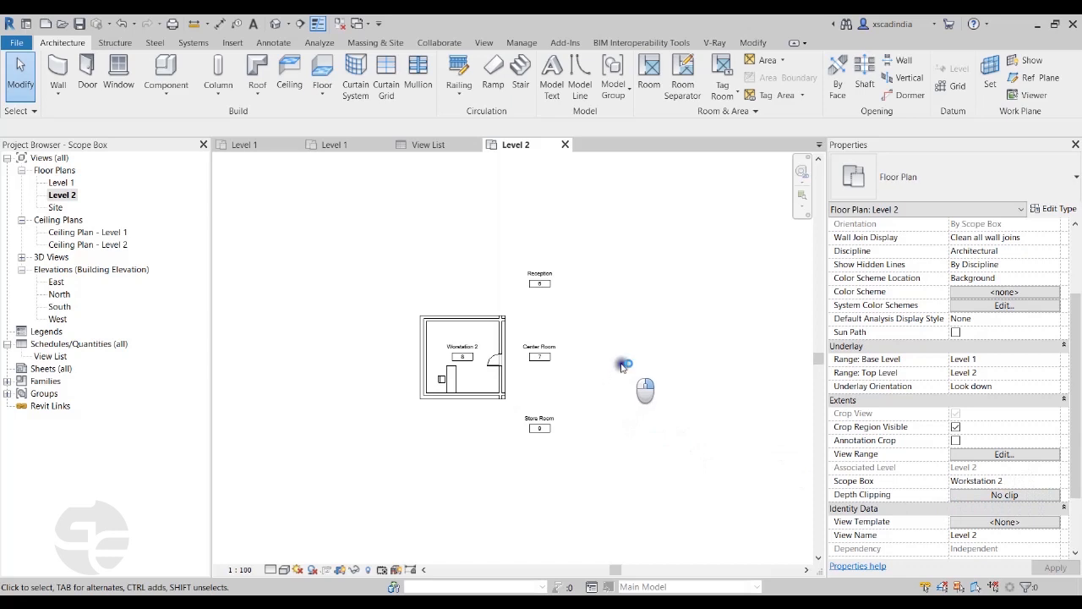
pyautogui.click(429, 147)
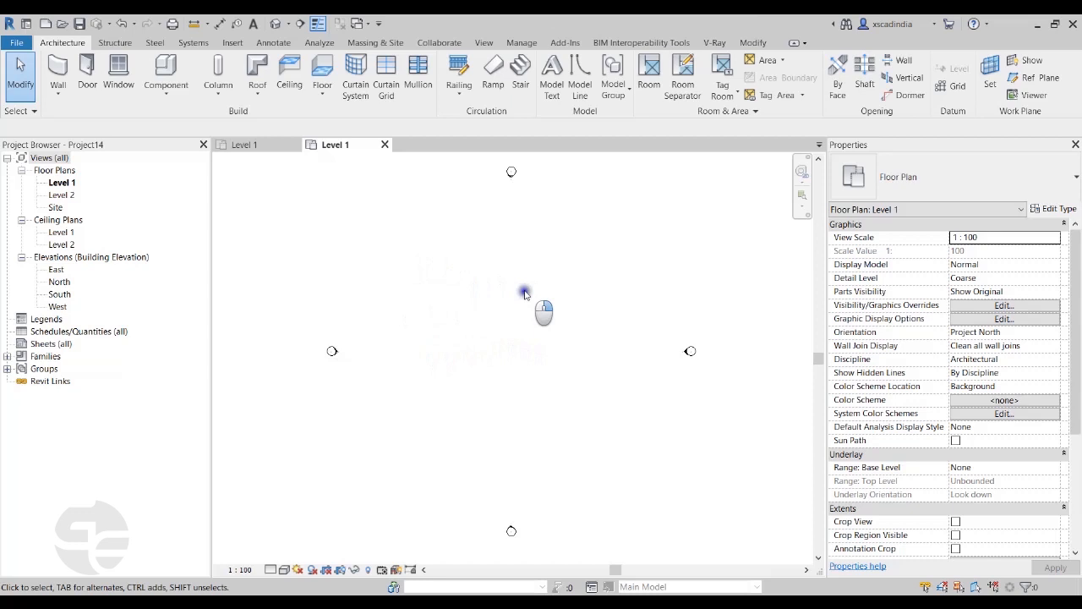
# Draw an elliptical Generic - 200mm wall up to Level 2 in the Level 1 plan, with half-axes of about 8000 and 5000 mm
pyautogui.click(54, 88)
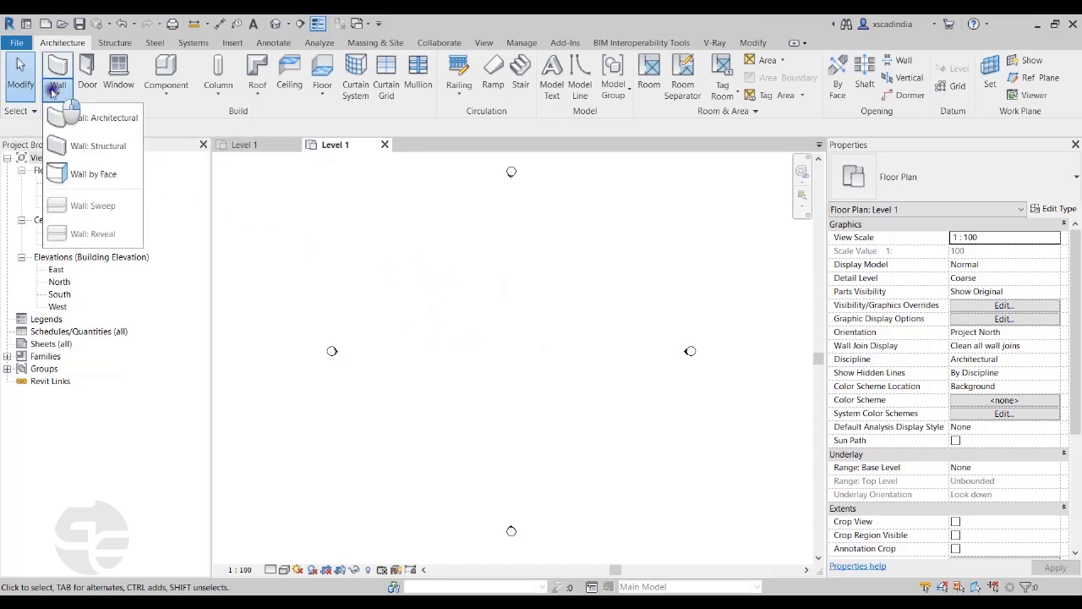
pyautogui.click(127, 117)
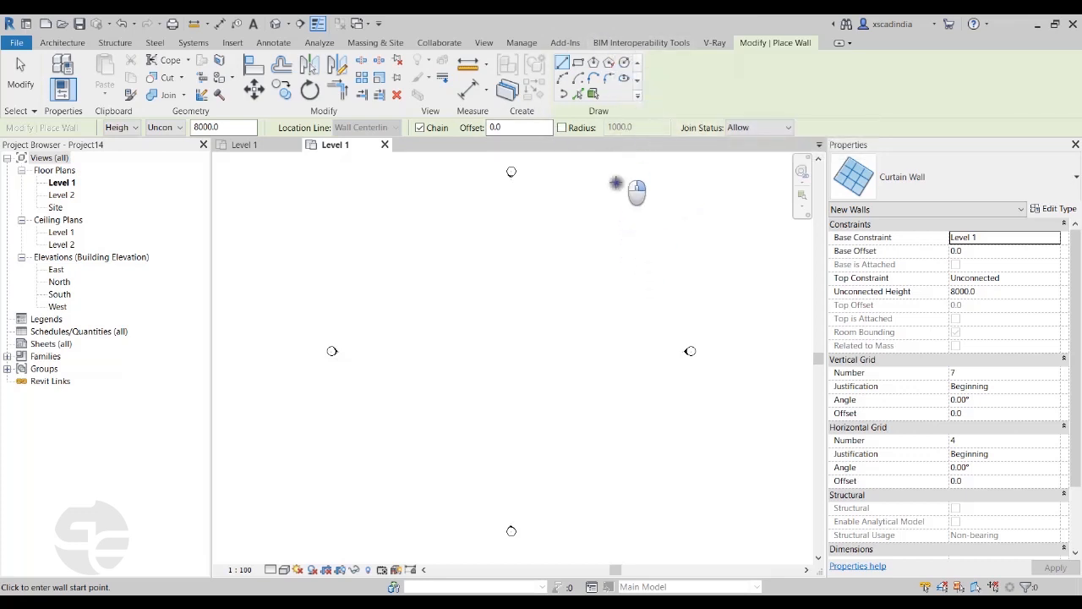
pyautogui.click(625, 80)
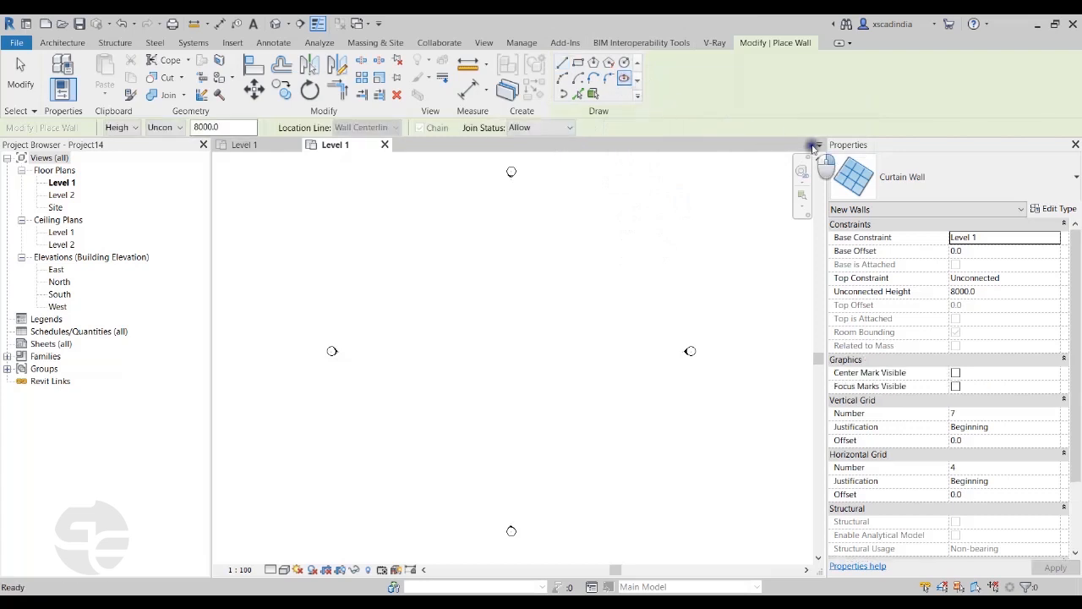
pyautogui.click(895, 188)
pyautogui.scroll(5, 920, 301)
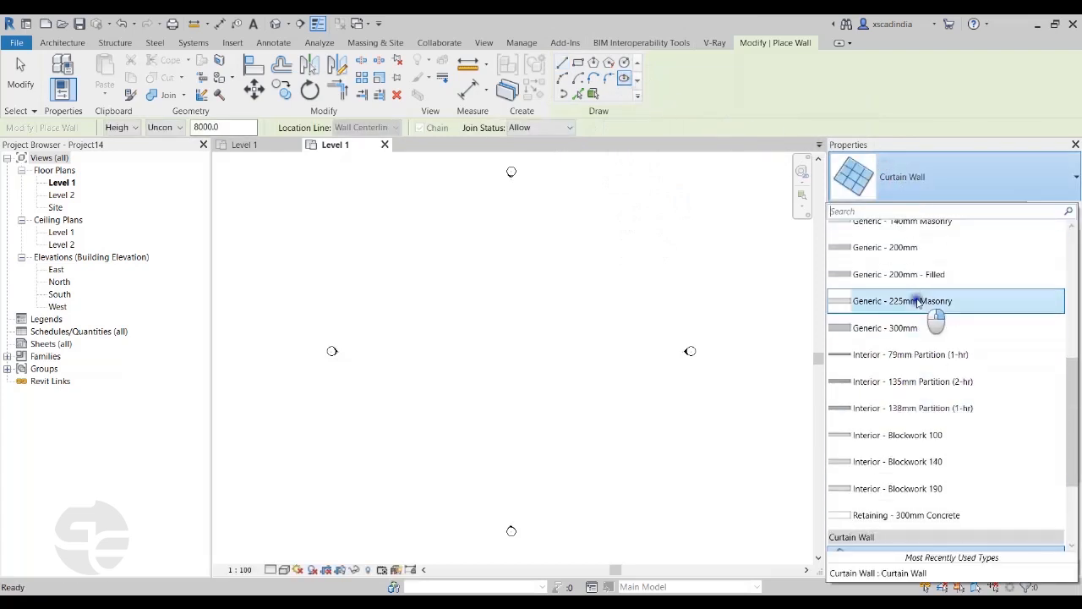
pyautogui.click(911, 247)
pyautogui.click(179, 127)
pyautogui.click(169, 153)
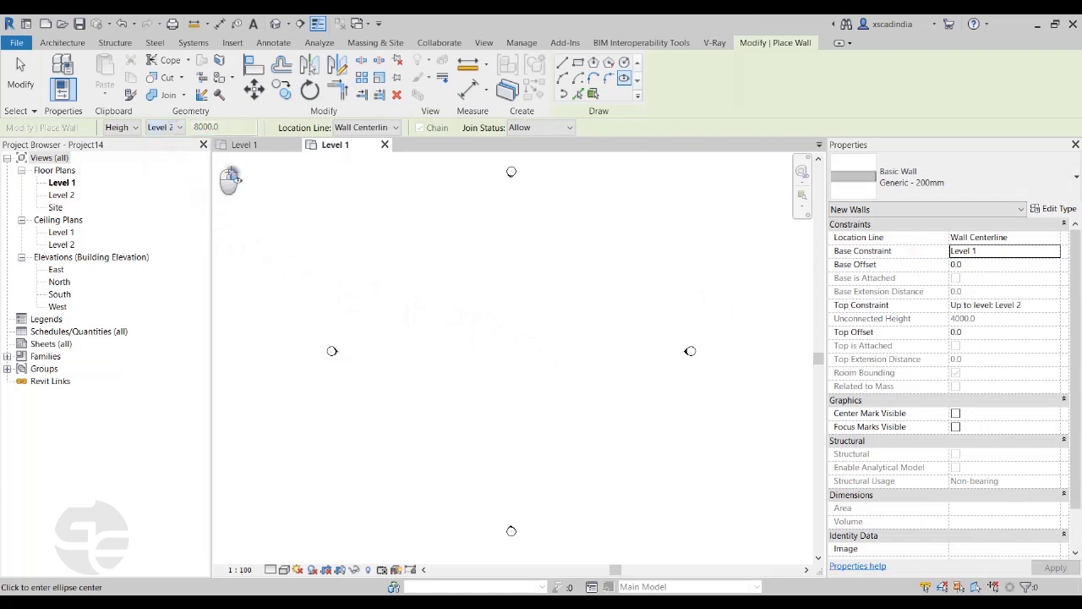
pyautogui.click(468, 296)
pyautogui.scroll(2, 508, 308)
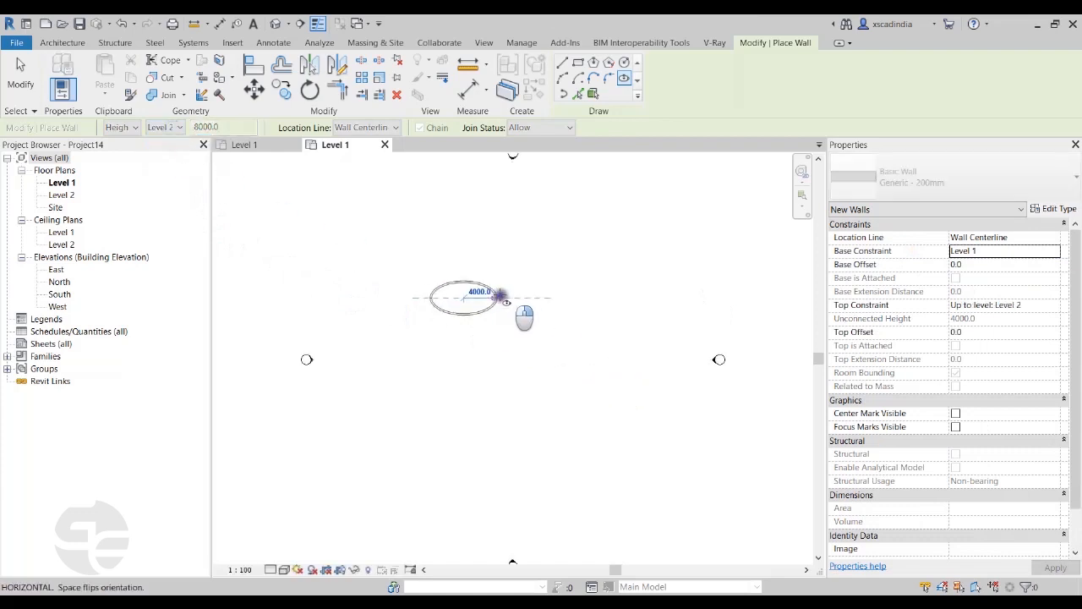
pyautogui.click(536, 299)
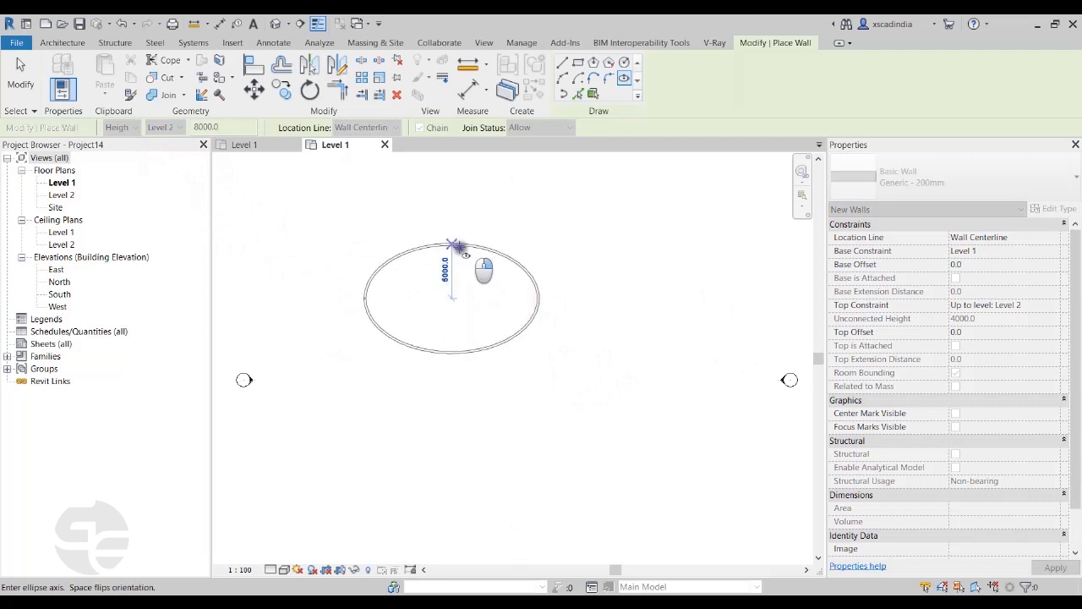
pyautogui.click(452, 244)
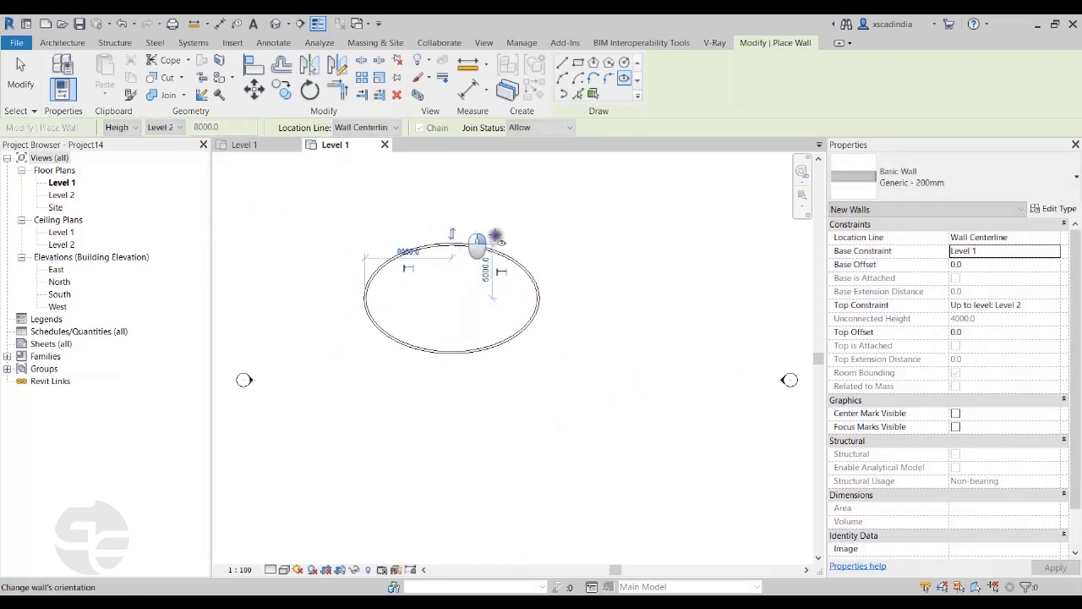
pyautogui.scroll(-2, 546, 444)
pyautogui.moveTo(515, 426); pyautogui.dragTo(510, 407, button='middle')
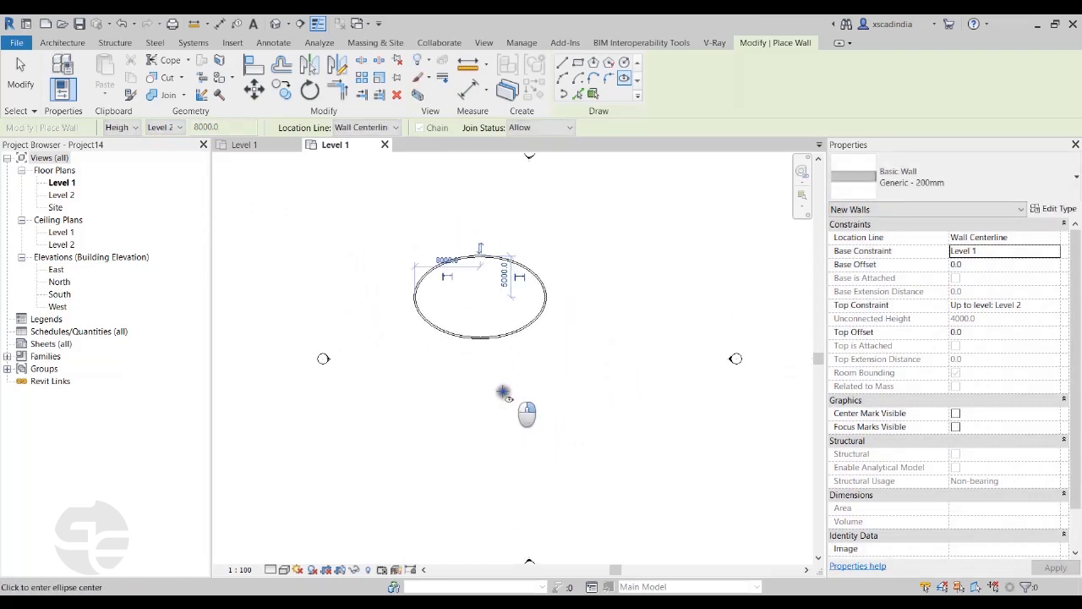
# Draw an elliptical Curtain Wall up to Level 2 below the first ellipse, with half-axes of about 9000 and 5000 mm
pyautogui.click(940, 176)
pyautogui.scroll(-2, 939, 321)
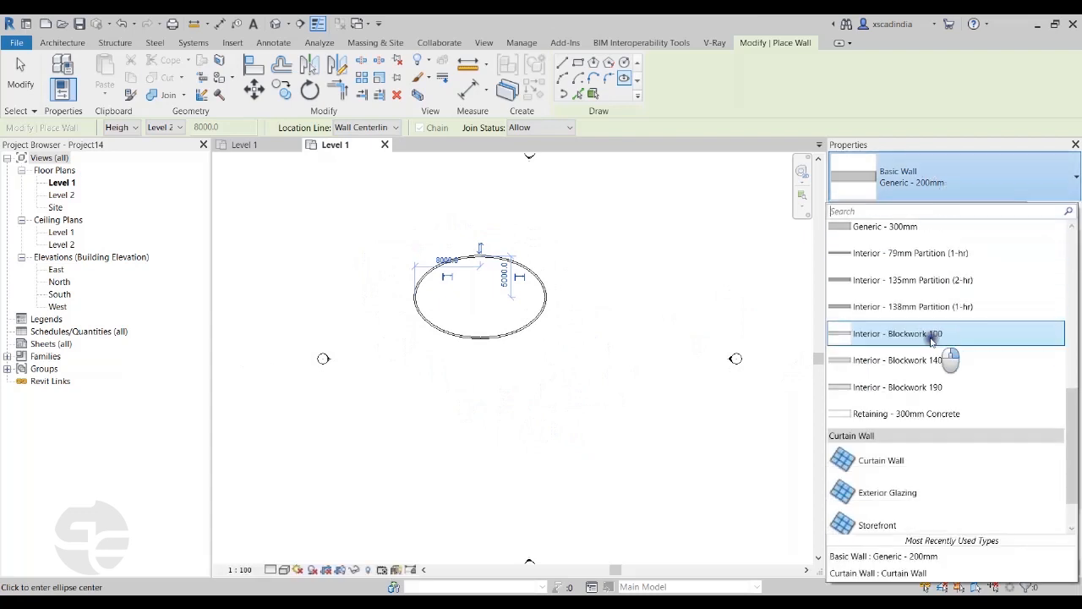
pyautogui.scroll(-2, 931, 364)
pyautogui.click(868, 413)
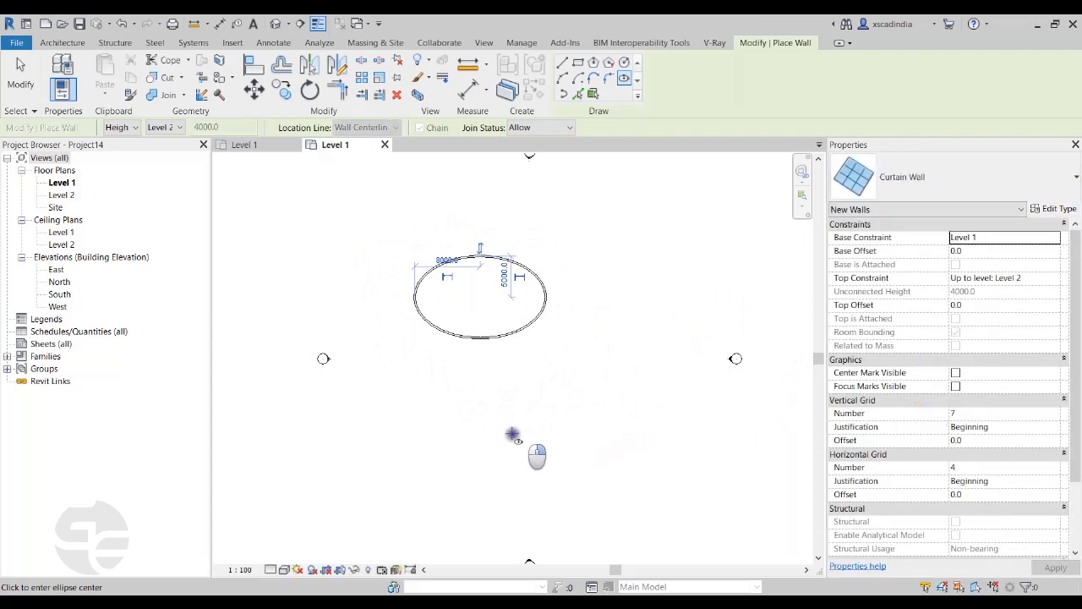
pyautogui.moveTo(513, 435); pyautogui.dragTo(491, 336, button='middle')
pyautogui.click(475, 346)
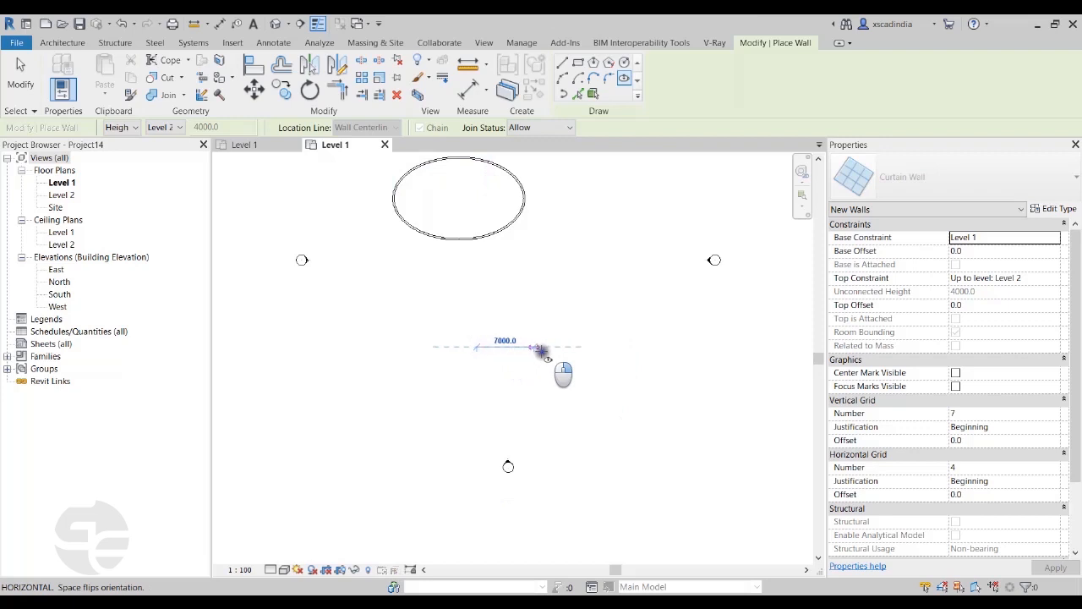
pyautogui.click(550, 346)
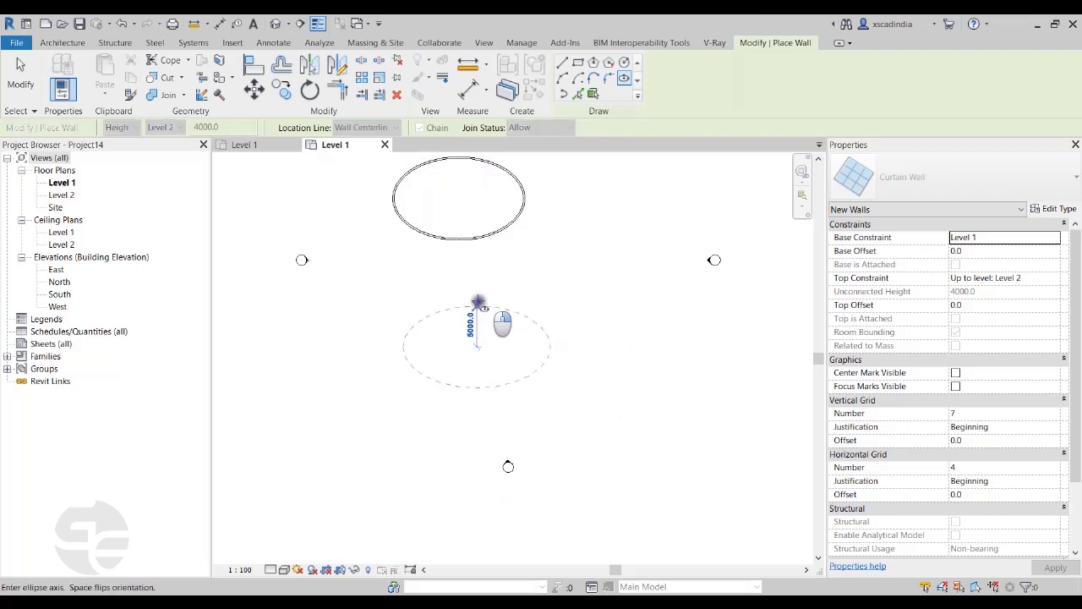
pyautogui.click(478, 305)
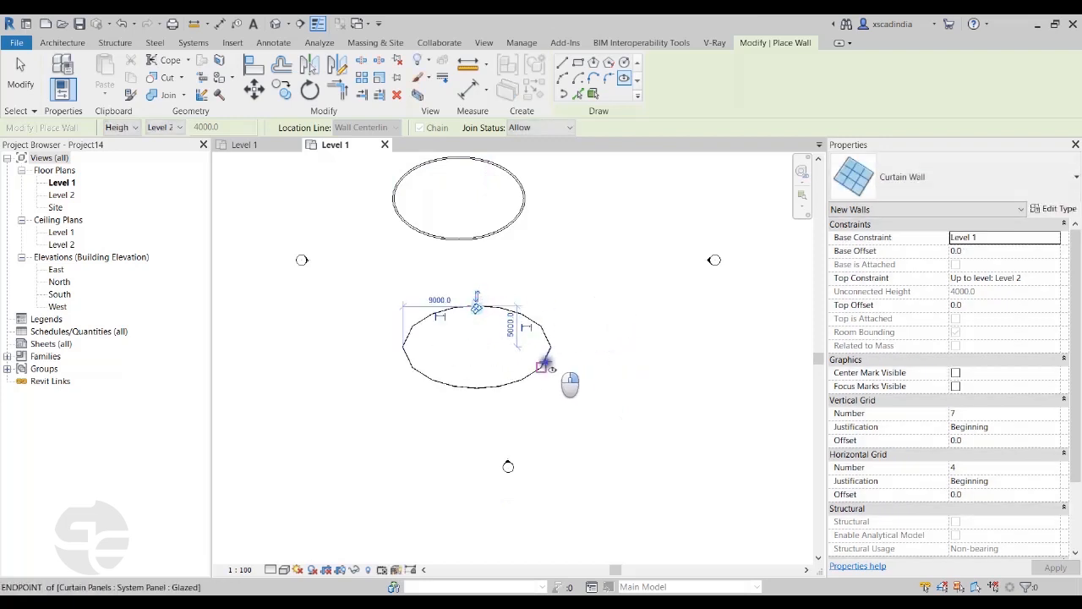
pyautogui.press('Escape')
pyautogui.press('Escape')
pyautogui.moveTo(567, 392); pyautogui.dragTo(553, 403, button='middle')
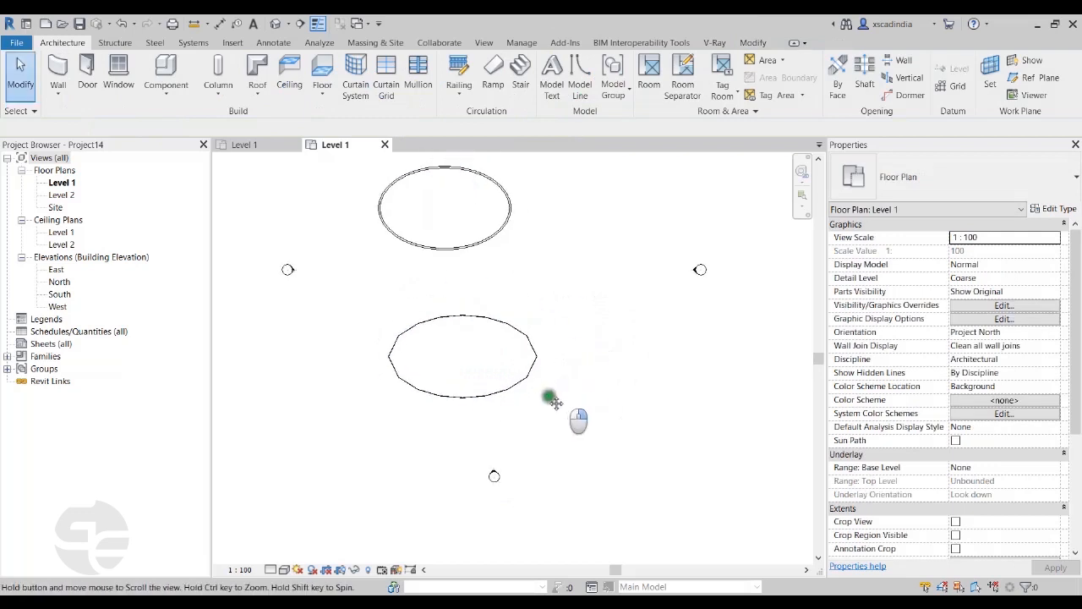
pyautogui.moveTo(546, 339); pyautogui.dragTo(567, 357, button='middle')
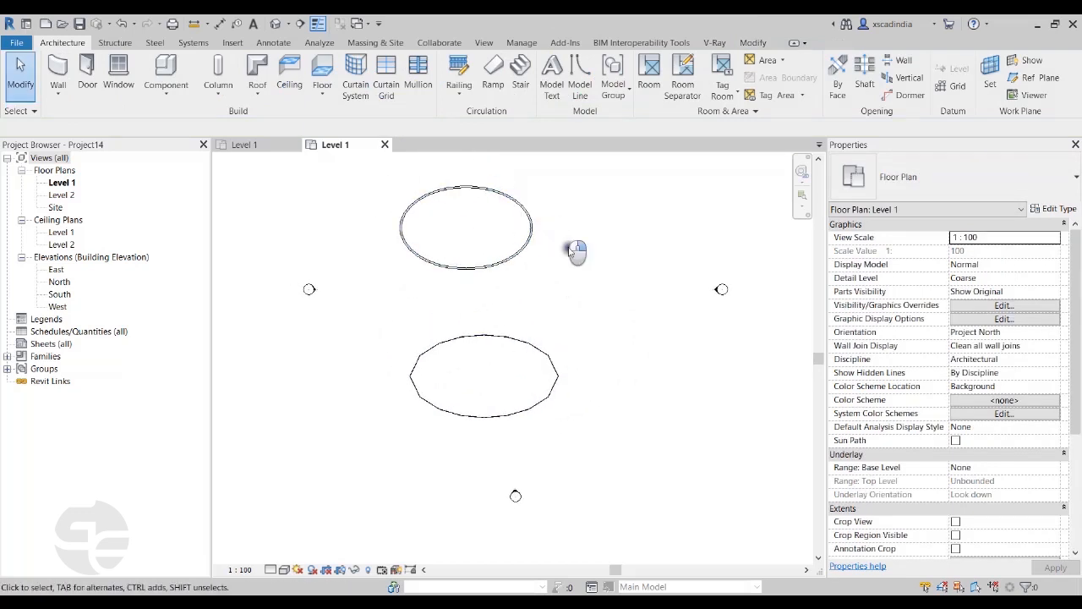
pyautogui.moveTo(576, 250); pyautogui.dragTo(608, 250, button='middle')
pyautogui.click(61, 76)
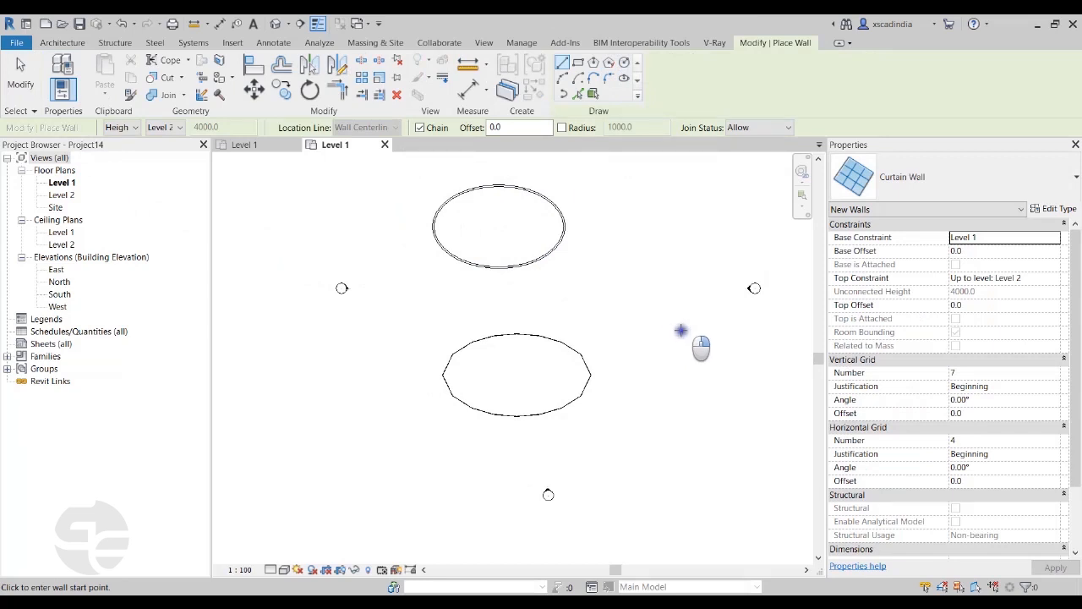
pyautogui.press('Escape')
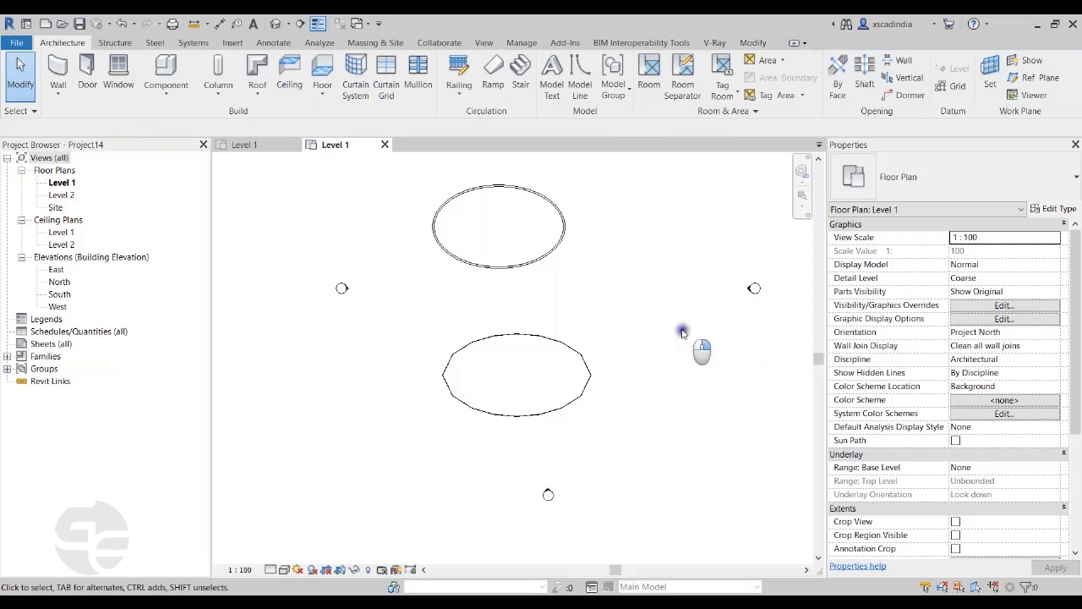
pyautogui.click(665, 358)
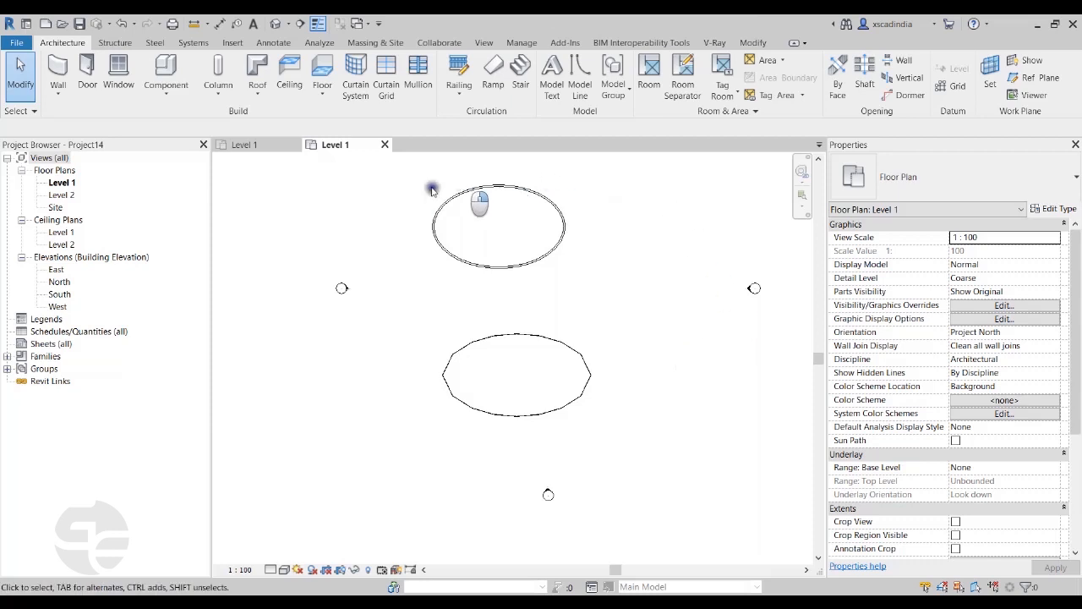
pyautogui.click(689, 248)
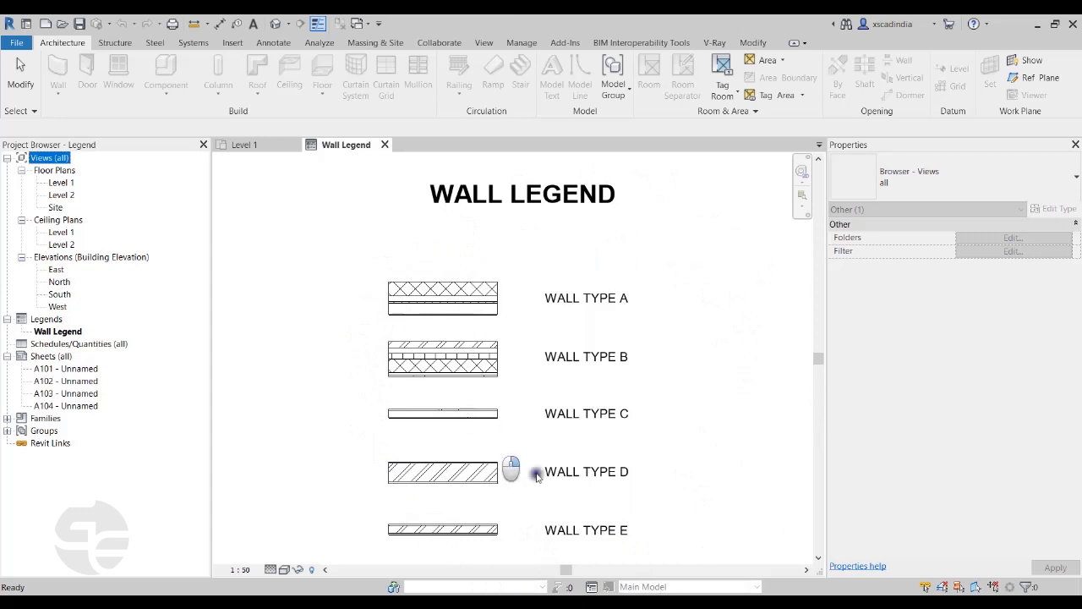
# Open sheet A101 in the Legend project and place the Wall Legend in its lower corner beside the title block
pyautogui.click(729, 338)
pyautogui.scroll(-2, 719, 336)
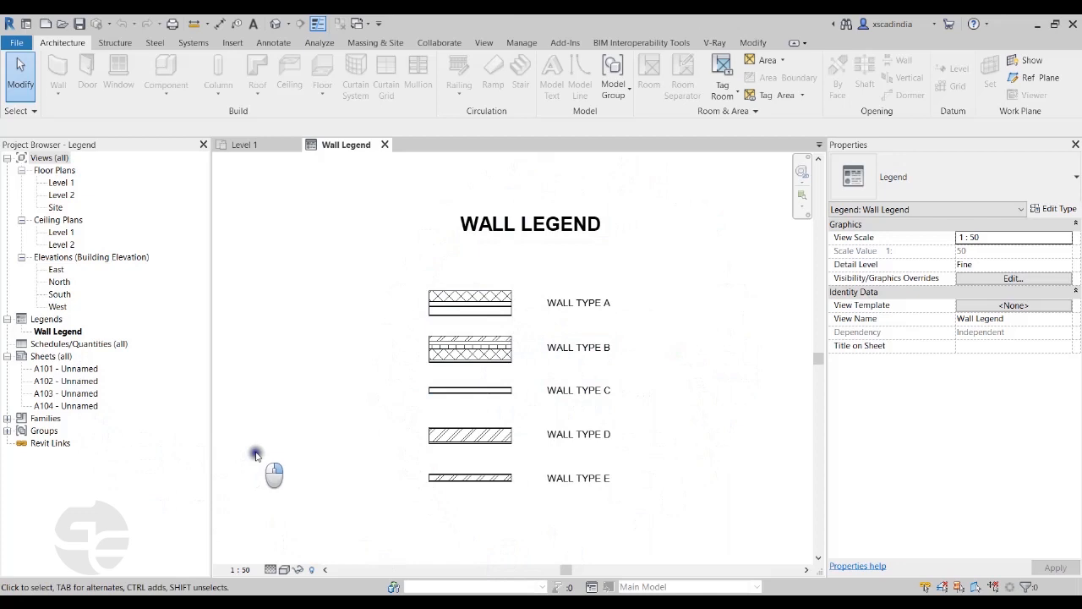
pyautogui.doubleClick(76, 369)
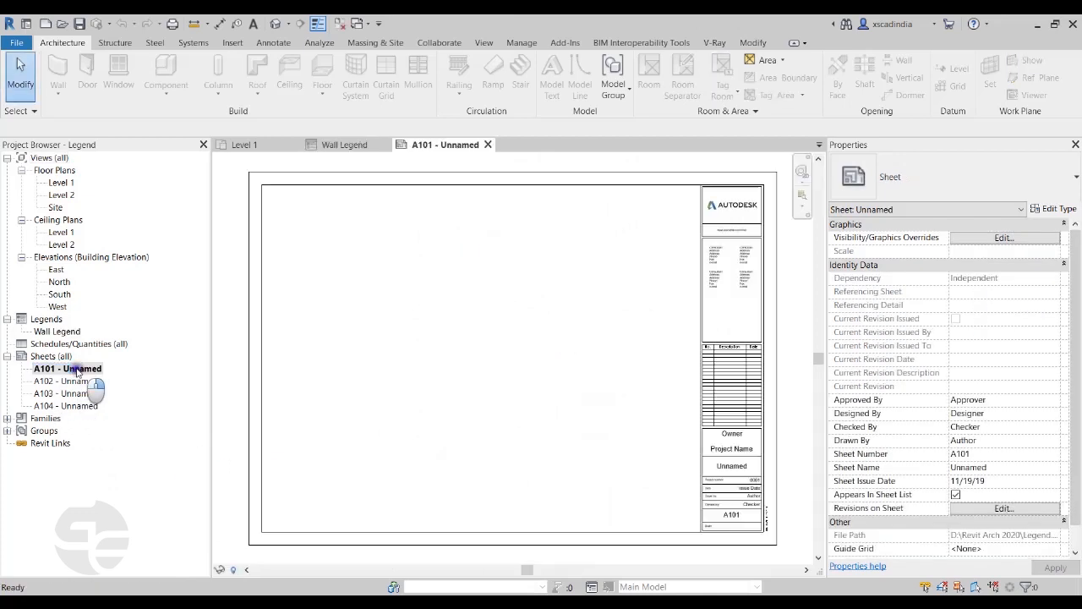
pyautogui.click(59, 332)
pyautogui.moveTo(58, 332); pyautogui.dragTo(544, 461)
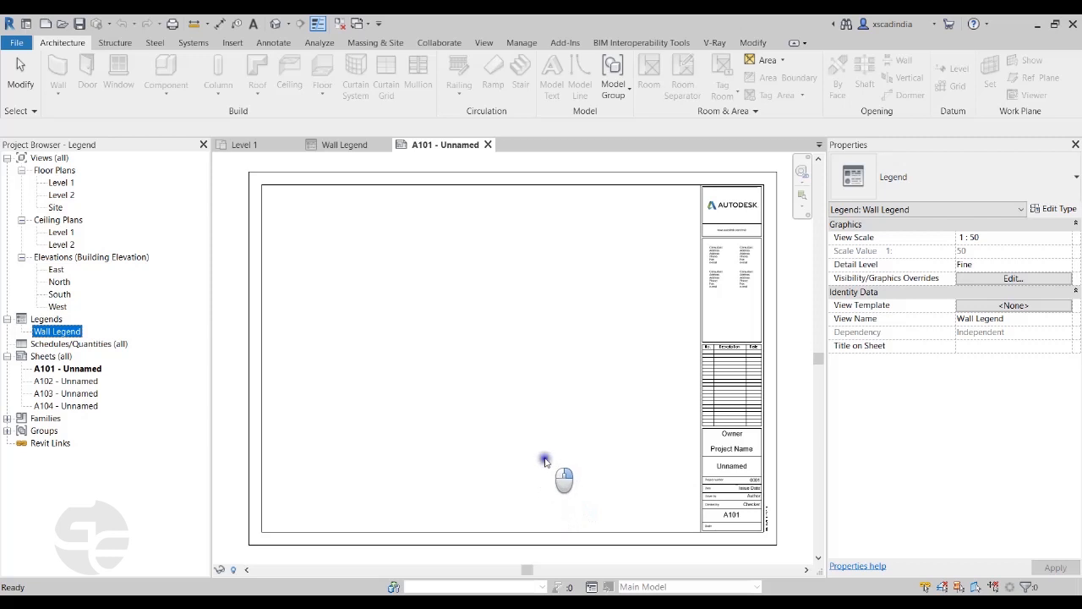
pyautogui.moveTo(544, 461); pyautogui.dragTo(480, 453)
pyautogui.moveTo(480, 453); pyautogui.dragTo(68, 332)
pyautogui.moveTo(88, 335); pyautogui.dragTo(649, 459)
pyautogui.click(649, 459)
pyautogui.scroll(3, 649, 448)
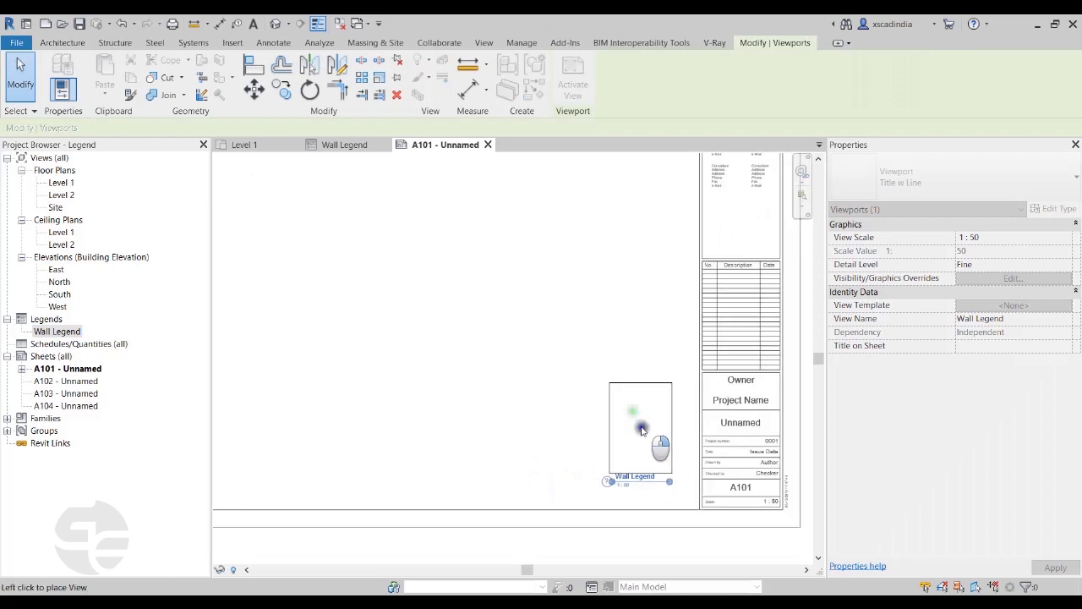
pyautogui.click(650, 423)
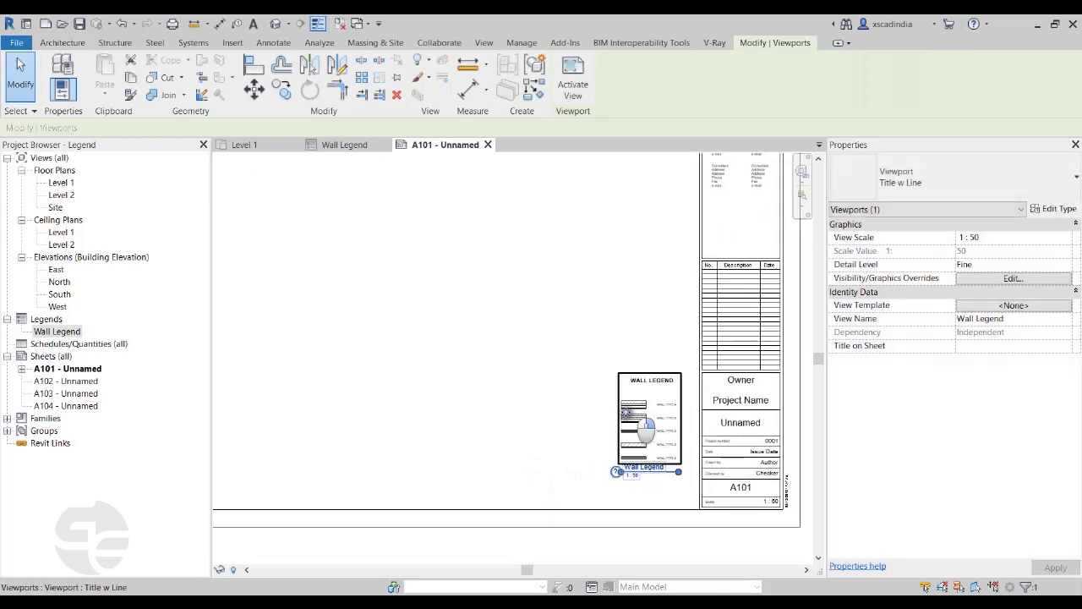
# Set the view scale of the Wall Legend viewport on sheet A101 to 1:25
pyautogui.click(629, 416)
pyautogui.scroll(2, 624, 418)
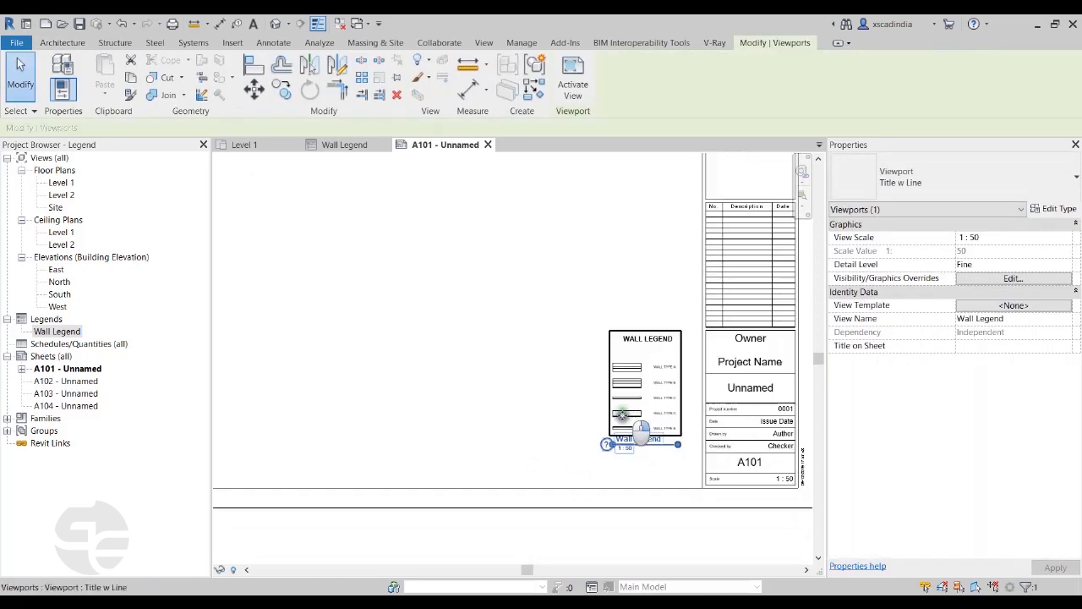
pyautogui.click(1020, 236)
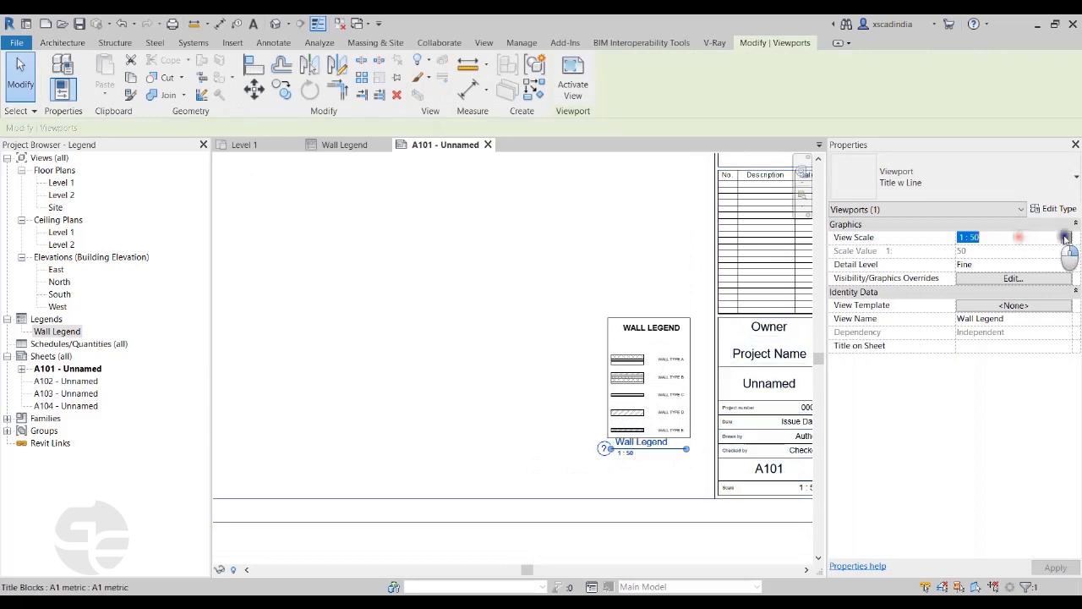
pyautogui.click(1066, 236)
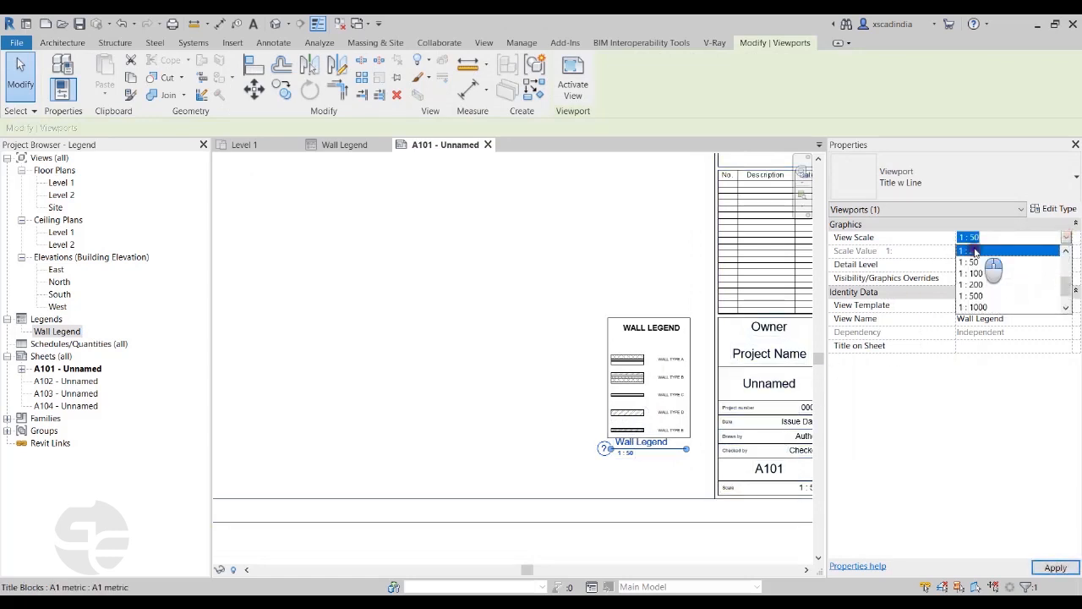
pyautogui.click(972, 250)
# Move the Wall Legend viewport clear of the title block on sheet A101 and position its title just below the legend
pyautogui.scroll(-2, 645, 400)
pyautogui.moveTo(648, 367); pyautogui.dragTo(610, 348)
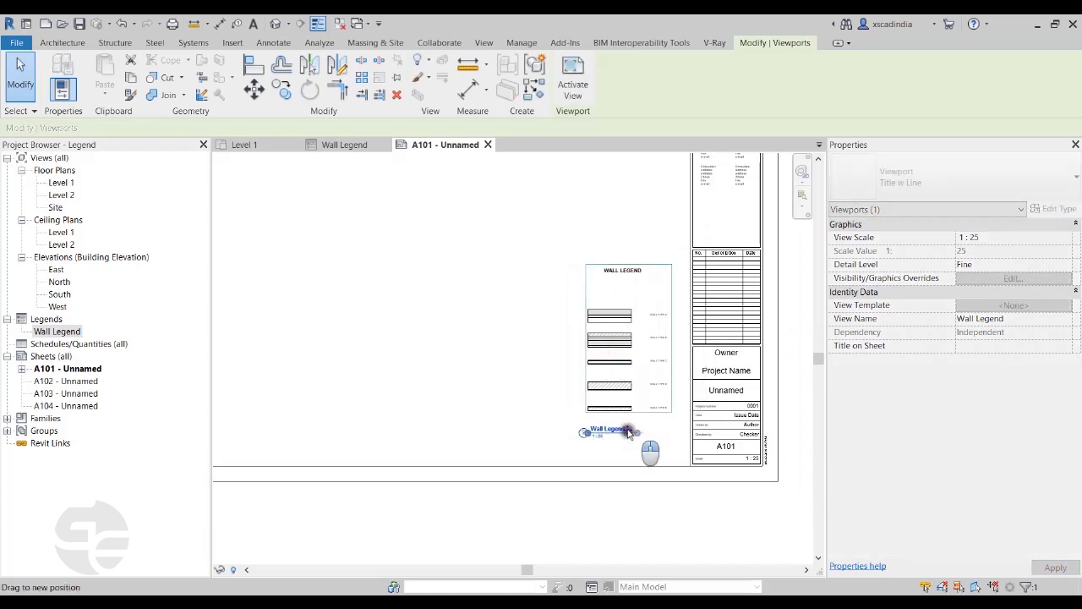
pyautogui.scroll(1, 613, 436)
pyautogui.scroll(1, 613, 435)
pyautogui.click(546, 449)
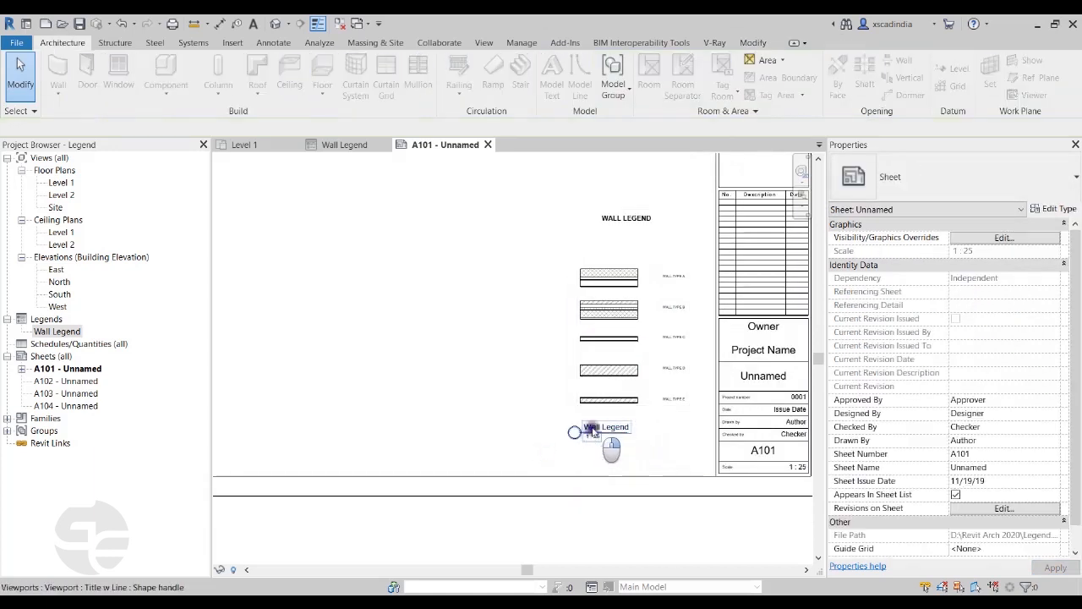
pyautogui.click(591, 431)
pyautogui.moveTo(591, 431)
pyautogui.mouseDown()
pyautogui.moveTo(611, 432)
pyautogui.moveTo(592, 433)
pyautogui.mouseUp()
pyautogui.click(517, 413)
# Copy the Wall Legend viewport and paste it aligned to selected views onto sheets A102, A103 and A104
pyautogui.scroll(-3, 532, 389)
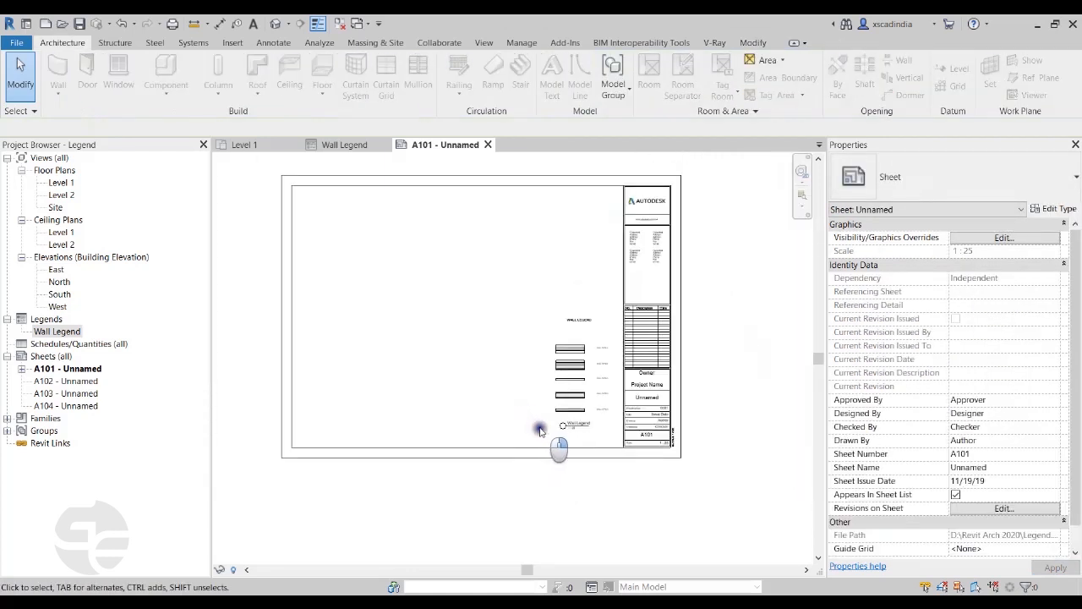
pyautogui.scroll(3, 567, 393)
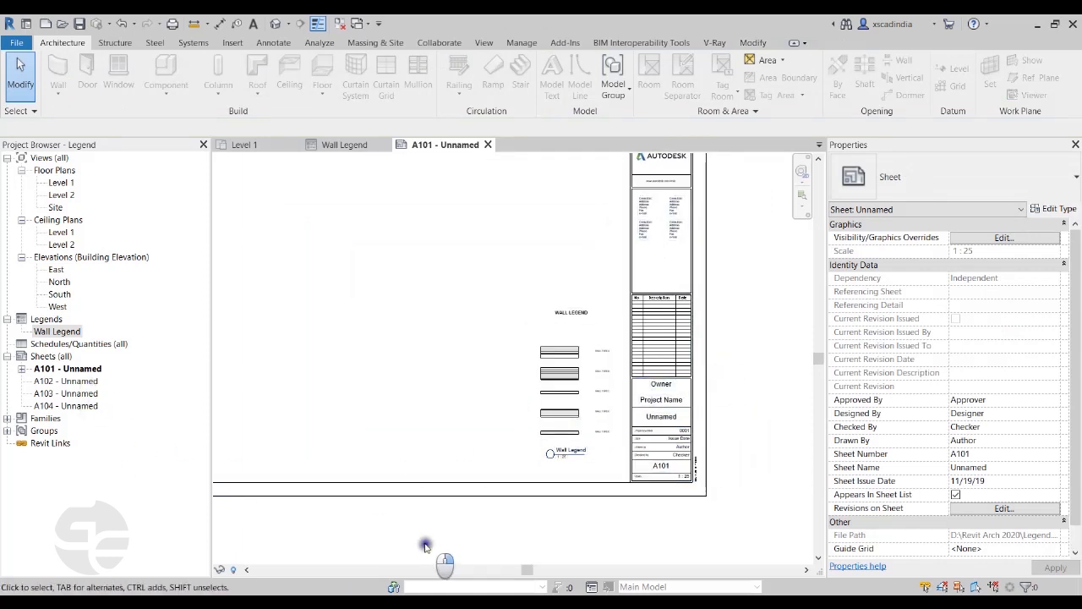
pyautogui.click(562, 410)
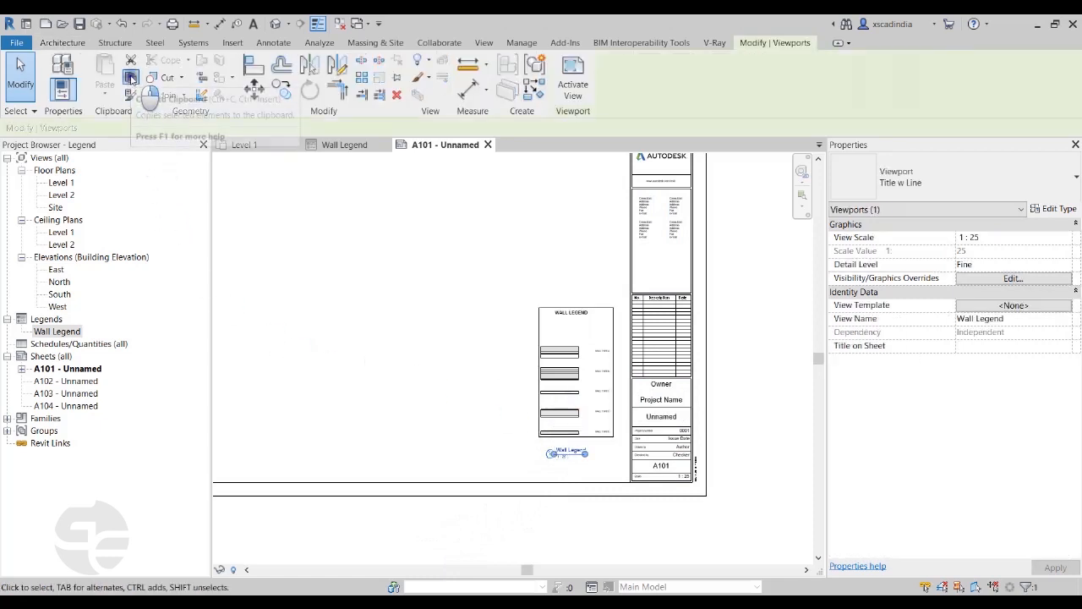
pyautogui.click(131, 78)
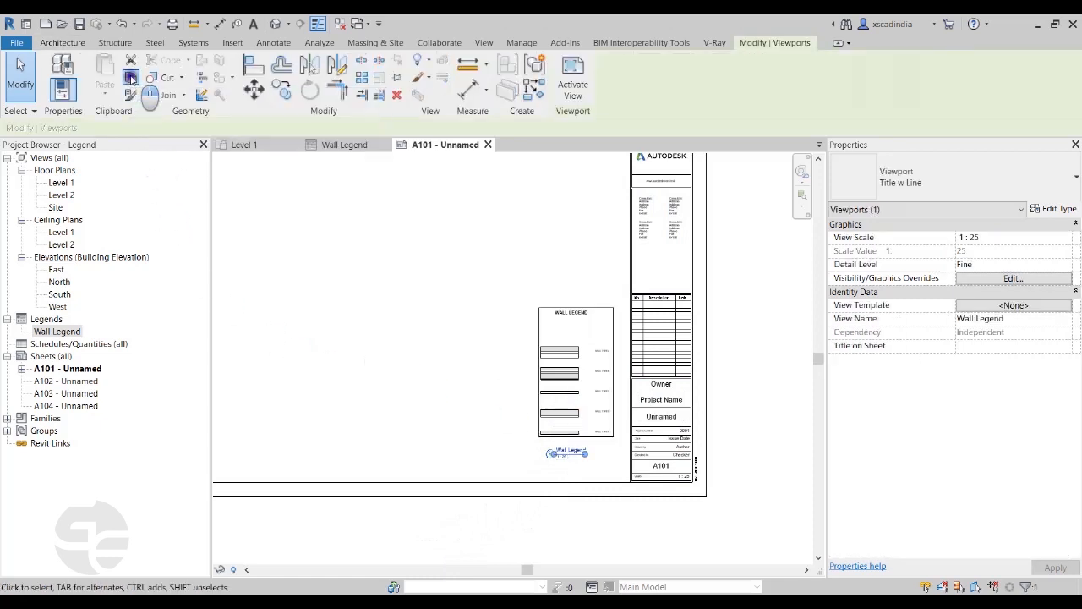
pyautogui.click(105, 91)
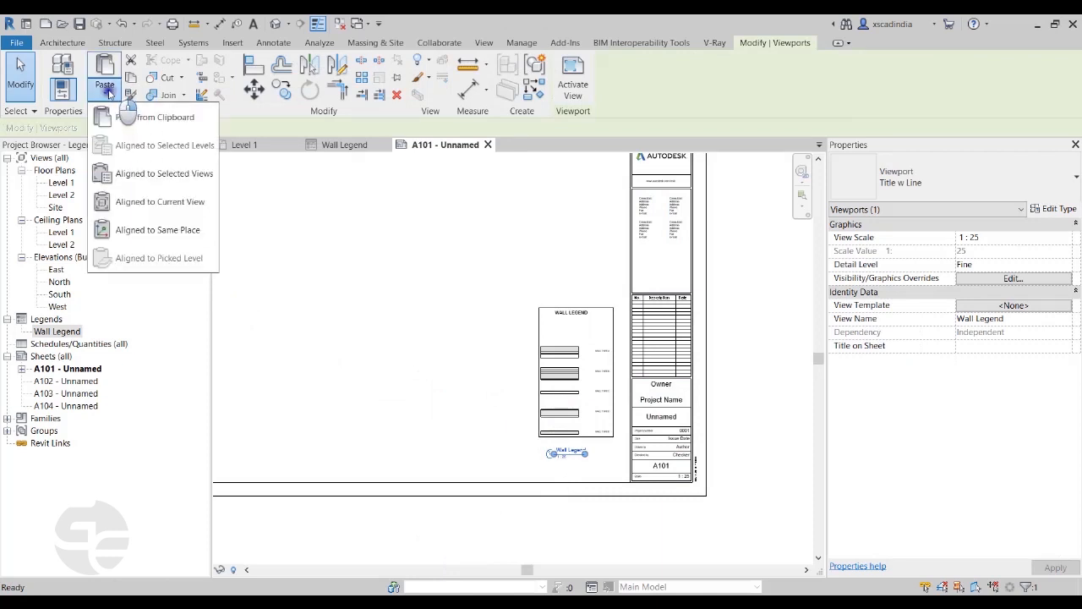
pyautogui.click(133, 172)
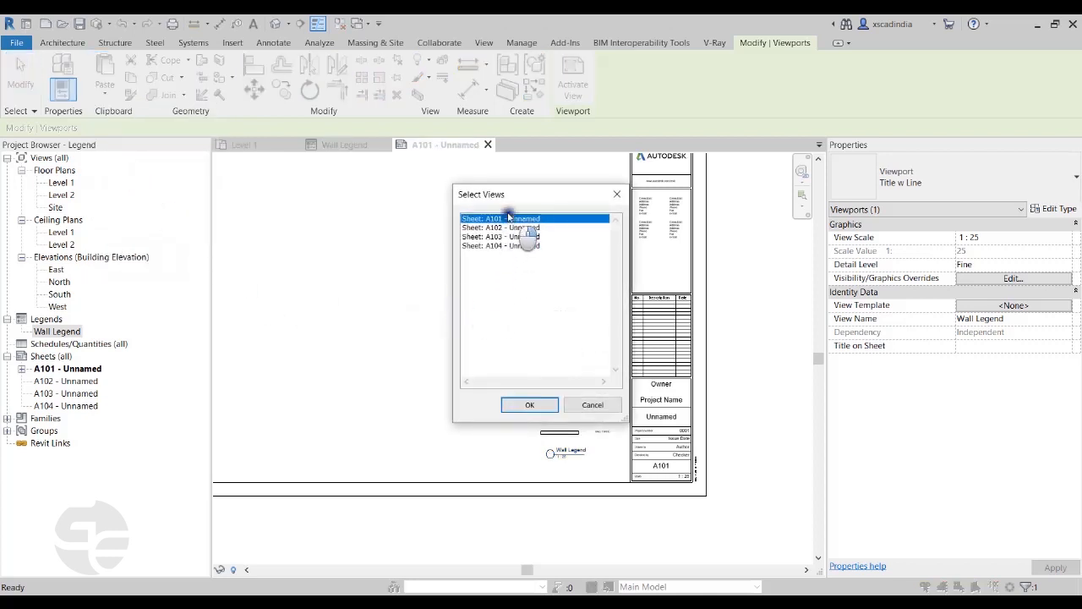
pyautogui.moveTo(512, 193); pyautogui.dragTo(494, 192)
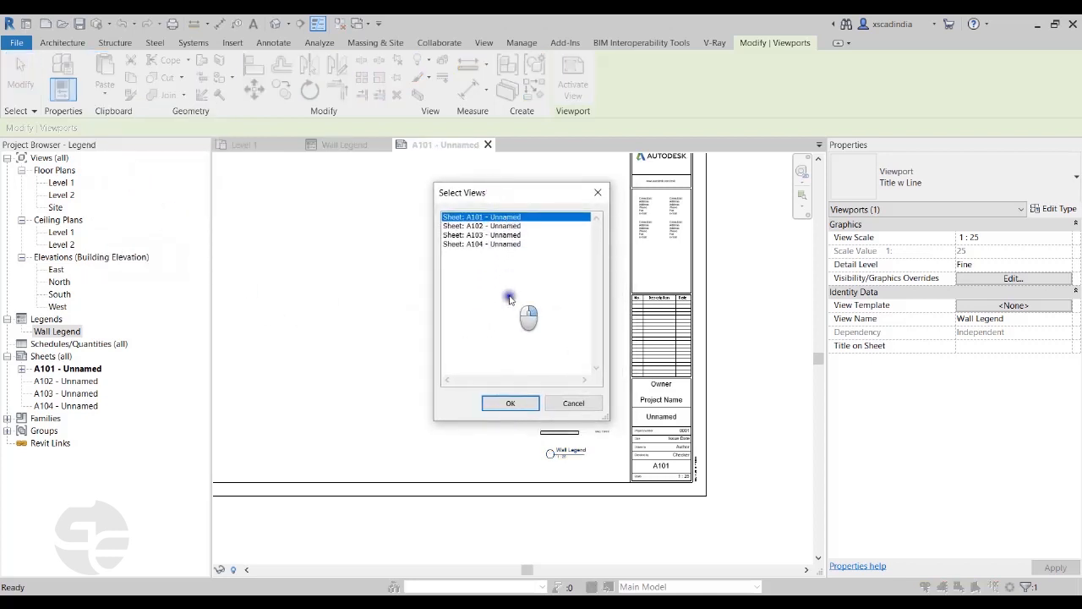
pyautogui.click(495, 225)
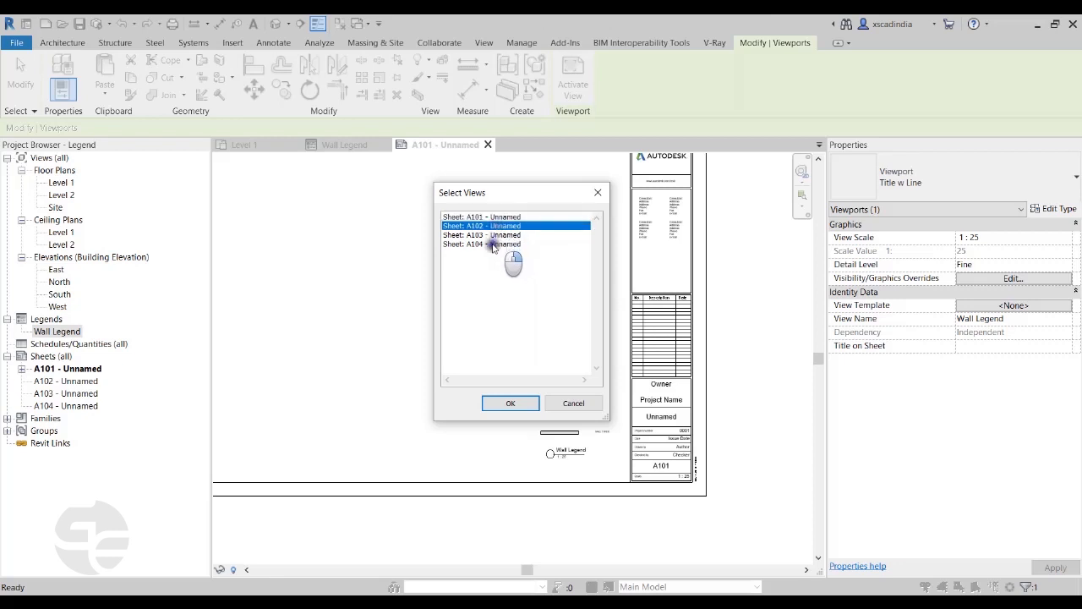
pyautogui.keyDown('shift'); pyautogui.click(492, 244); pyautogui.keyUp('shift')
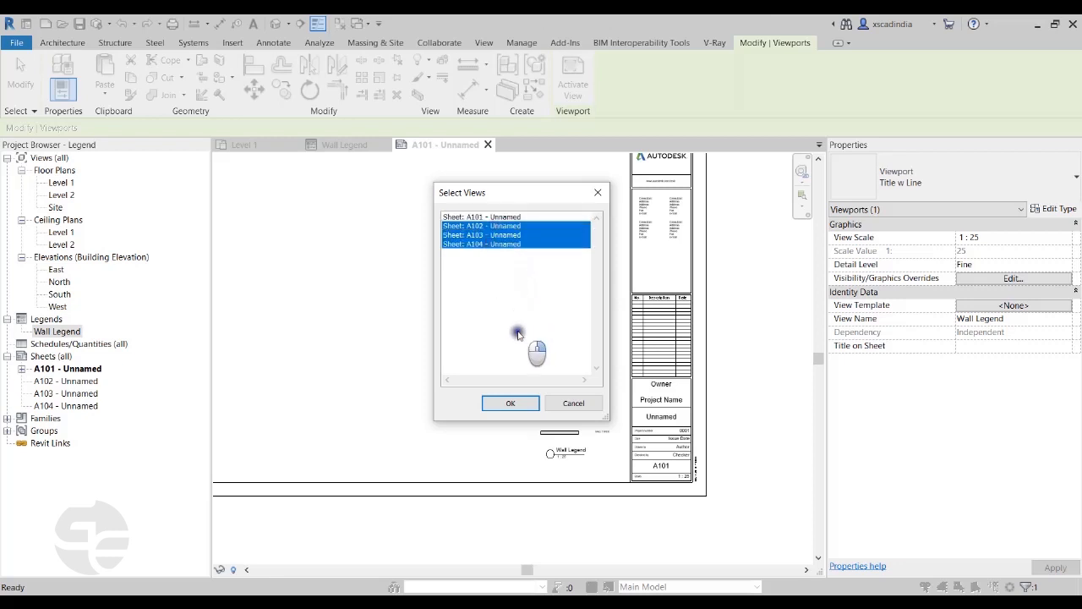
pyautogui.click(512, 403)
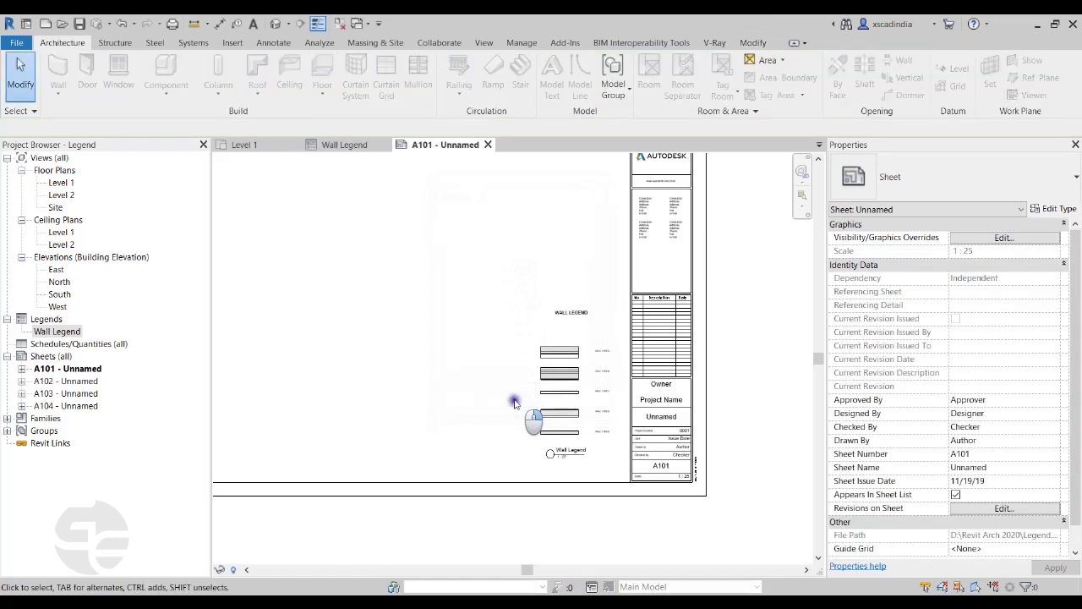
# Open sheets A102 and A103 and check the placement of the pasted Wall Legend on each
pyautogui.doubleClick(76, 381)
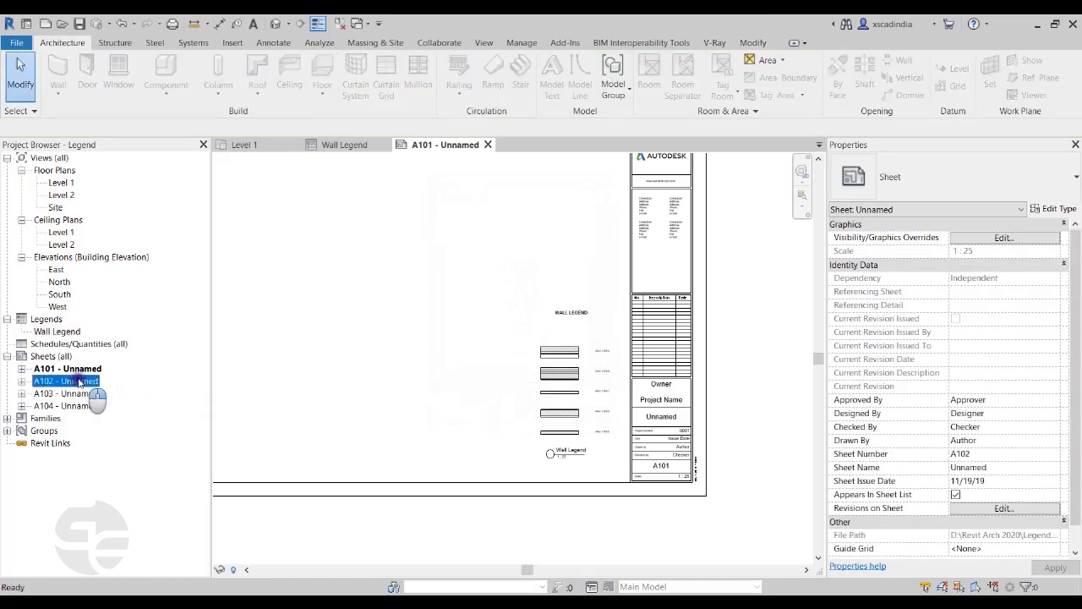
pyautogui.moveTo(455, 439); pyautogui.dragTo(392, 419, button='middle')
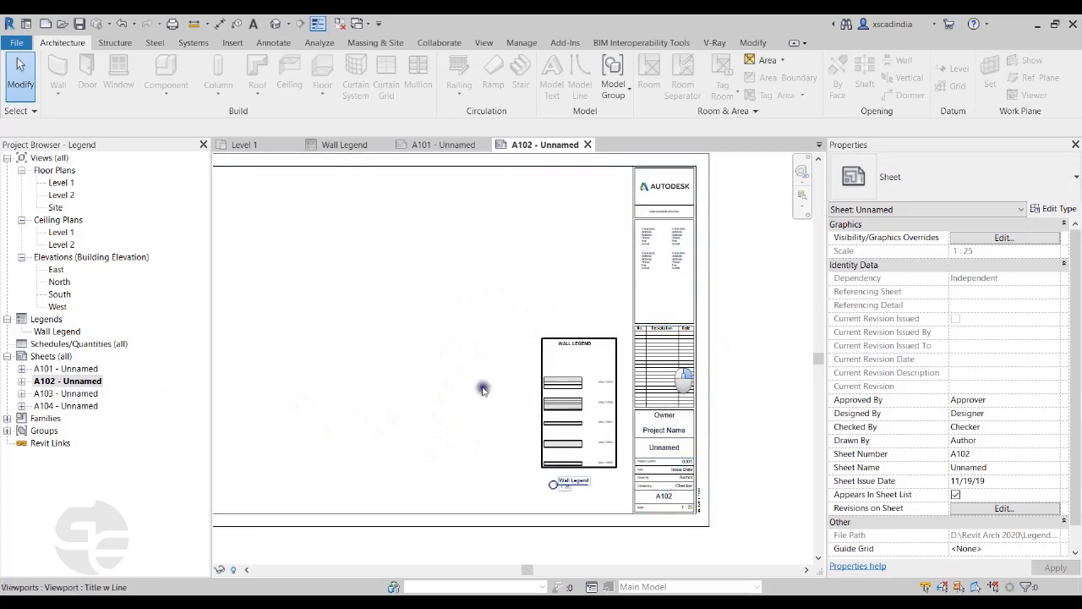
pyautogui.doubleClick(54, 394)
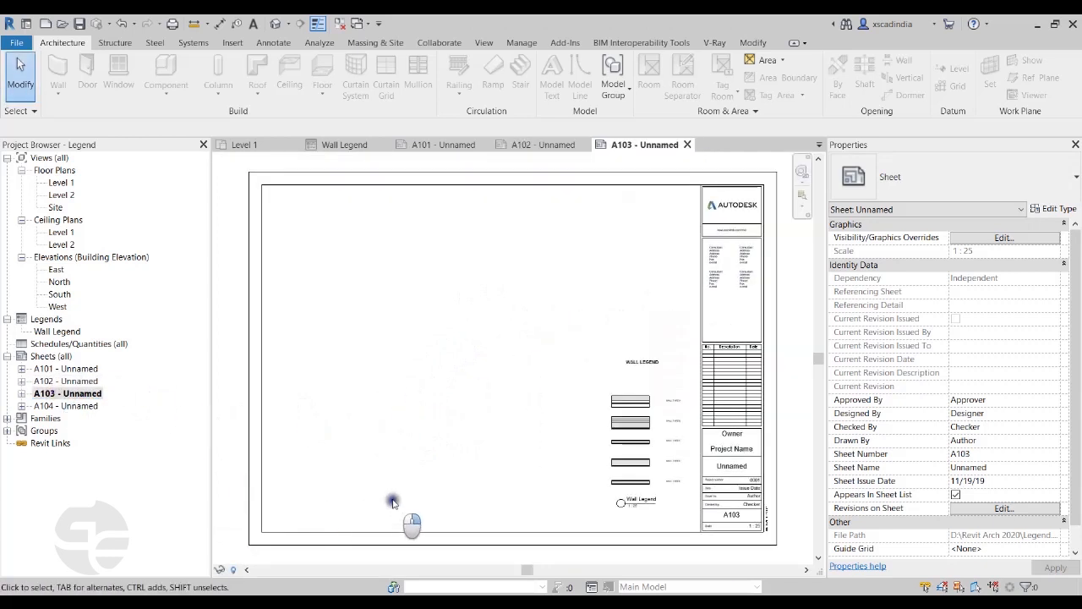
pyautogui.moveTo(381, 500); pyautogui.dragTo(353, 445, button='middle')
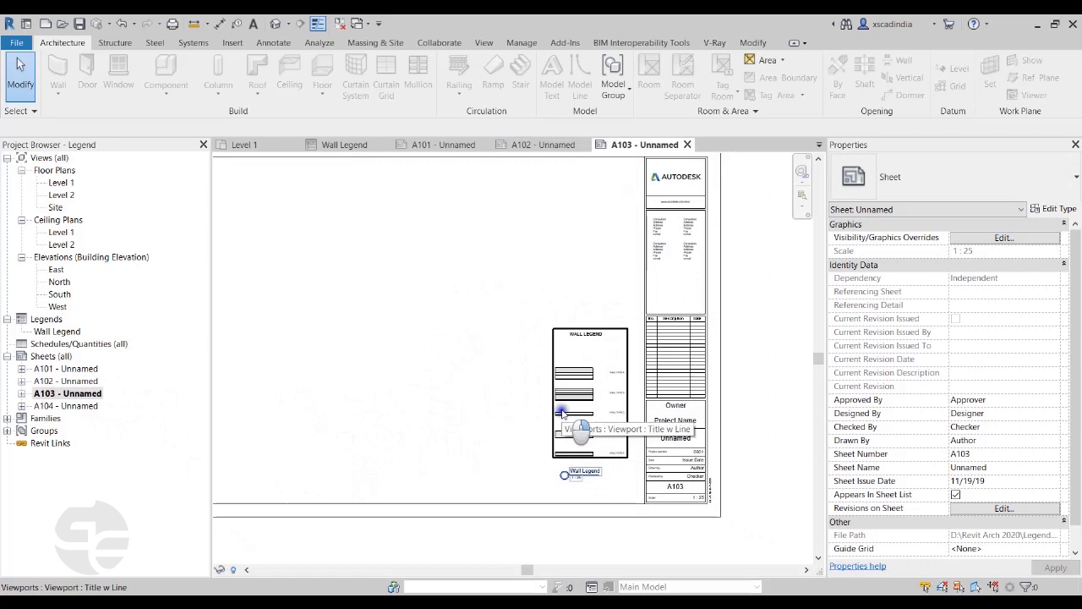
pyautogui.scroll(-2, 770, 419)
pyautogui.scroll(-1, 773, 415)
pyautogui.moveTo(769, 423); pyautogui.dragTo(777, 428, button='middle')
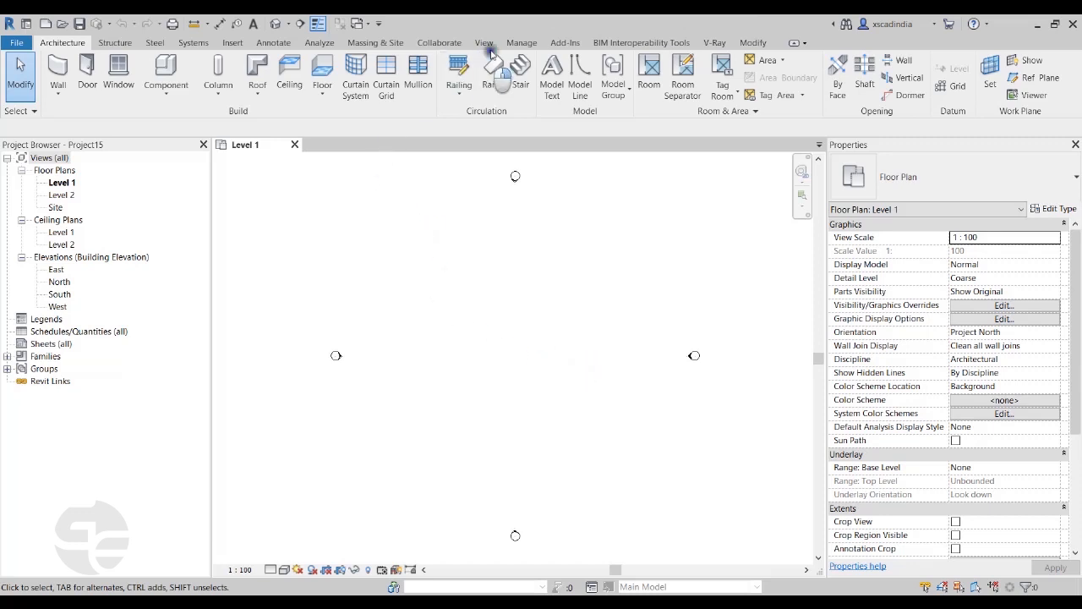
# Open the Material Browser in the new project, and show and hide its material library pane
pyautogui.click(521, 42)
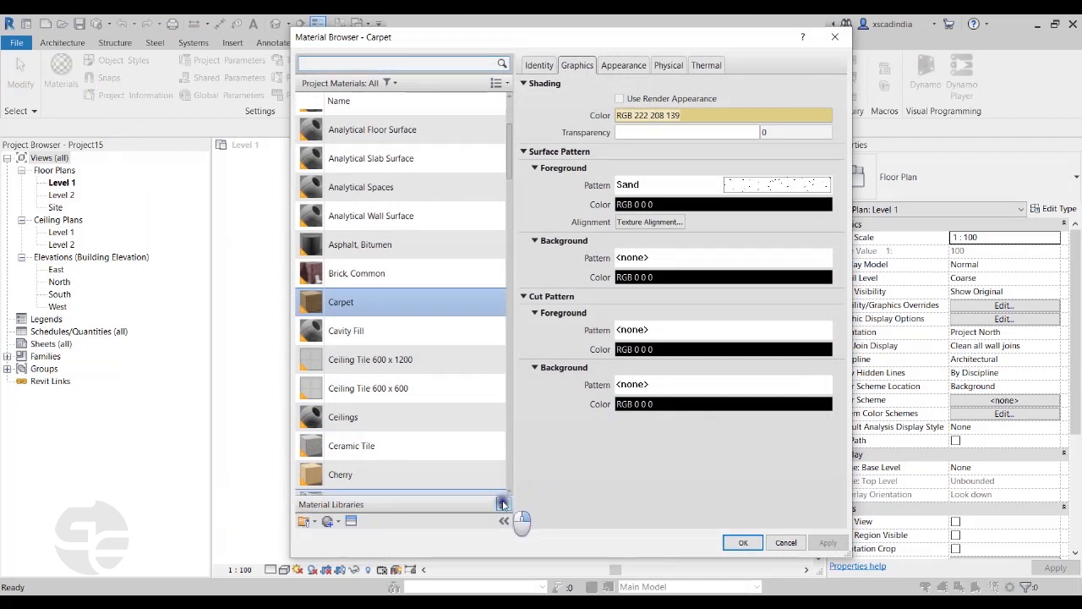
pyautogui.scroll(-1, 498, 496)
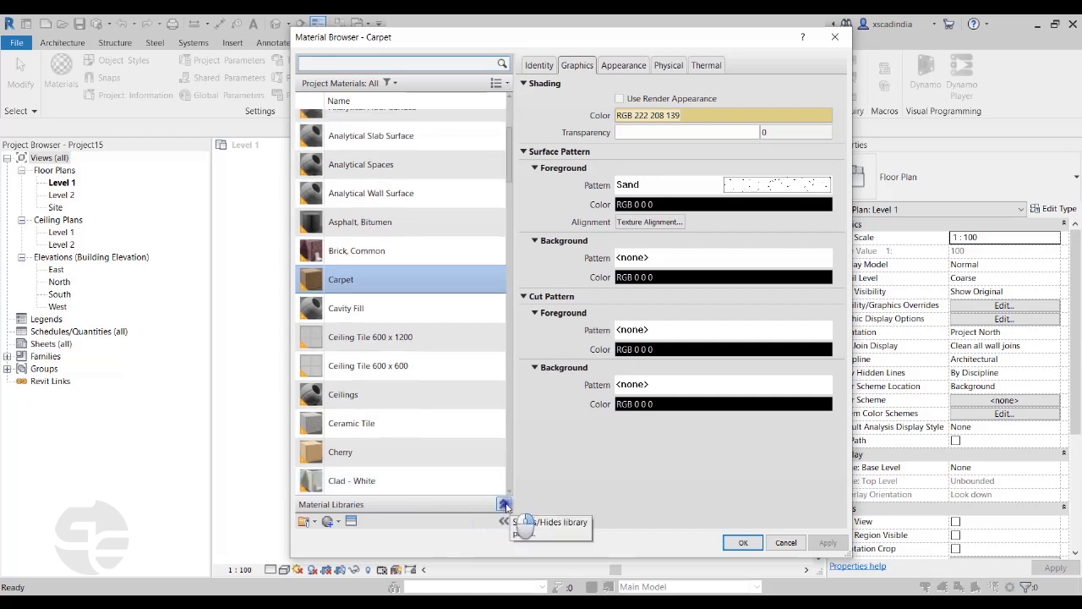
pyautogui.click(505, 505)
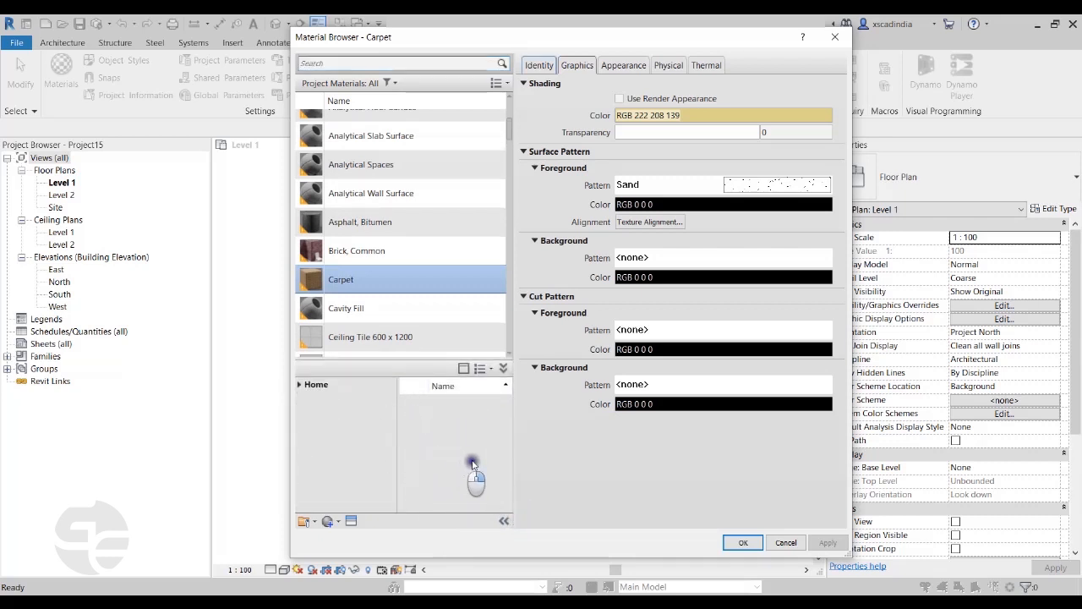
pyautogui.click(503, 367)
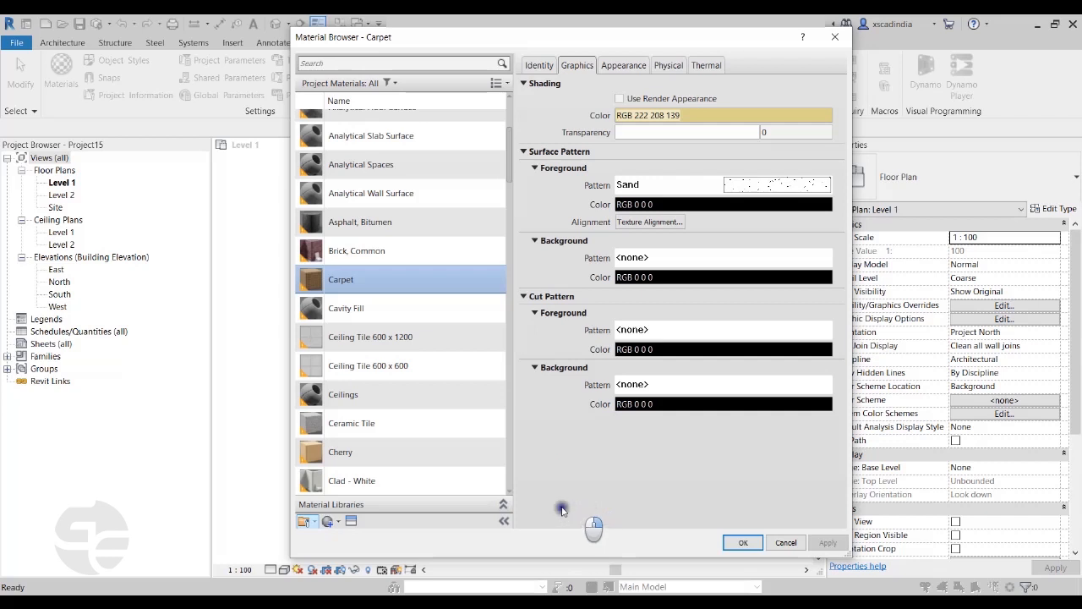
pyautogui.click(506, 506)
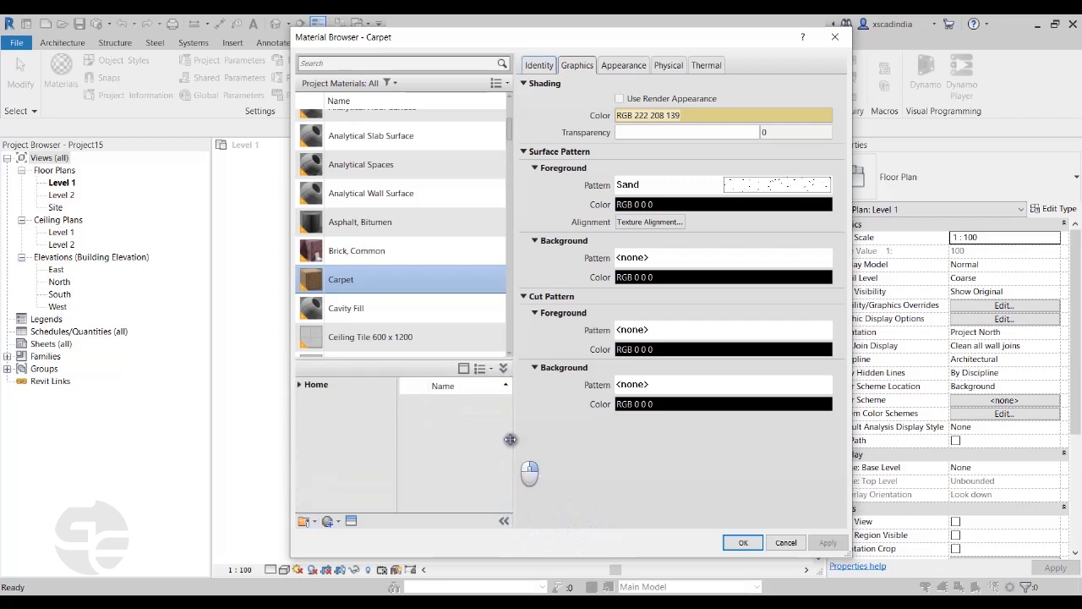
pyautogui.click(503, 369)
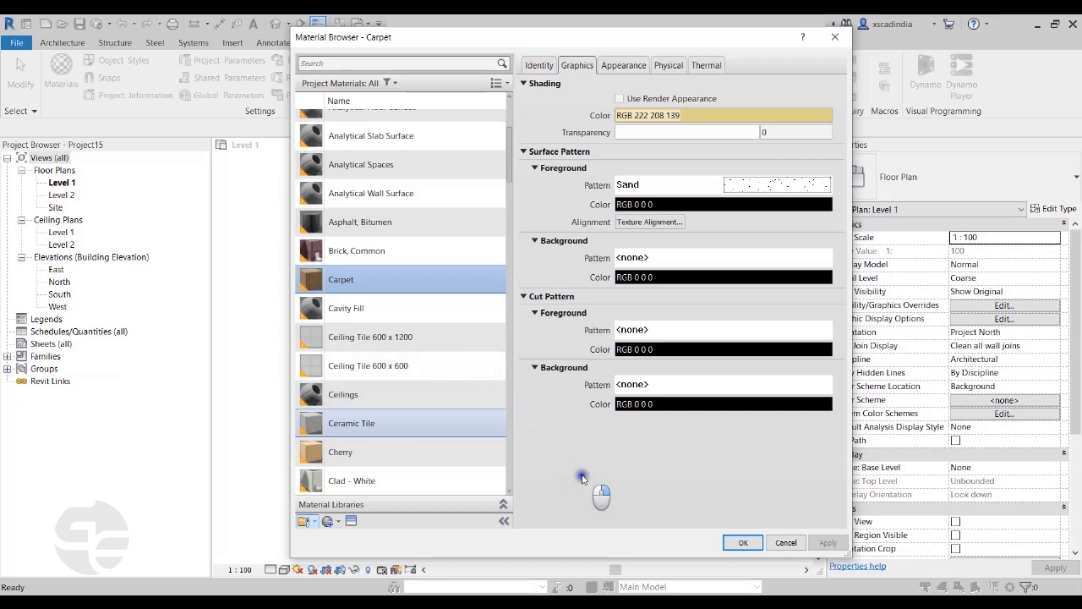
# Filter the project materials by Masonry, switch the filter to Paint, and set it back to Masonry
pyautogui.scroll(1, 415, 105)
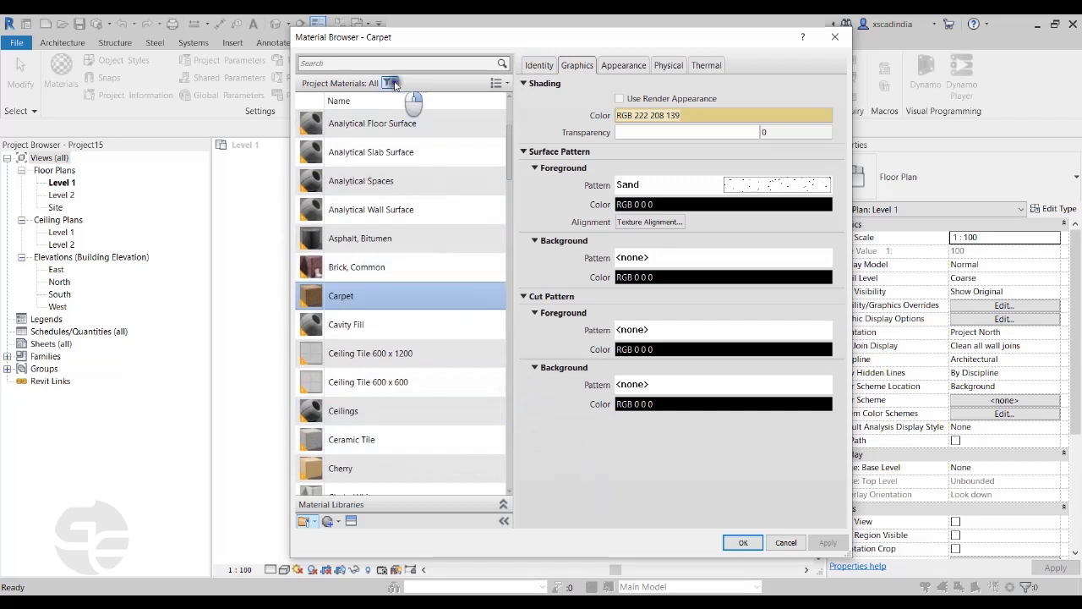
pyautogui.click(391, 82)
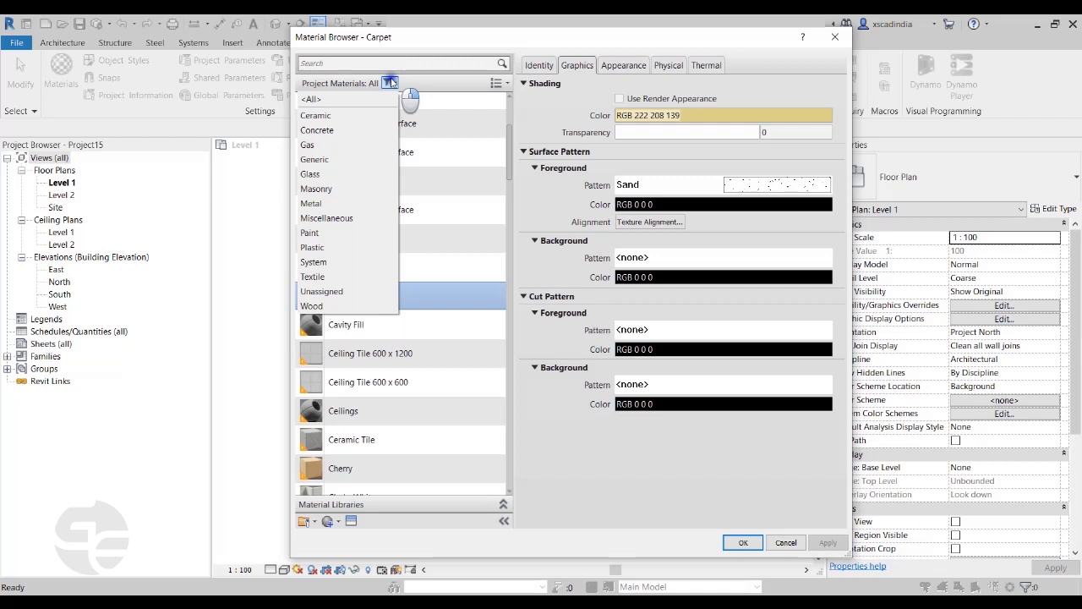
pyautogui.click(367, 192)
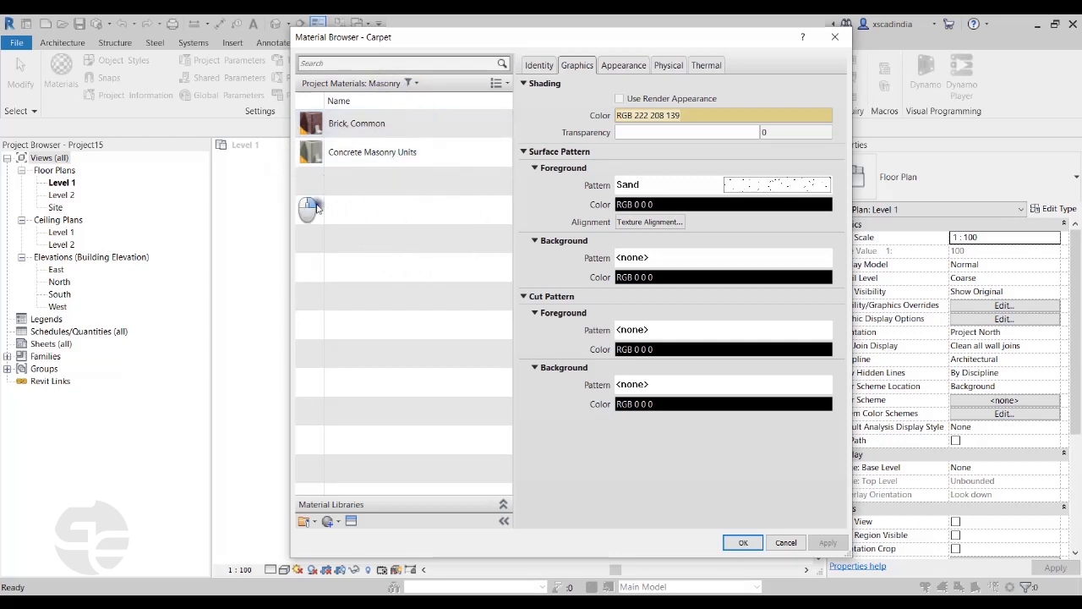
pyautogui.click(413, 84)
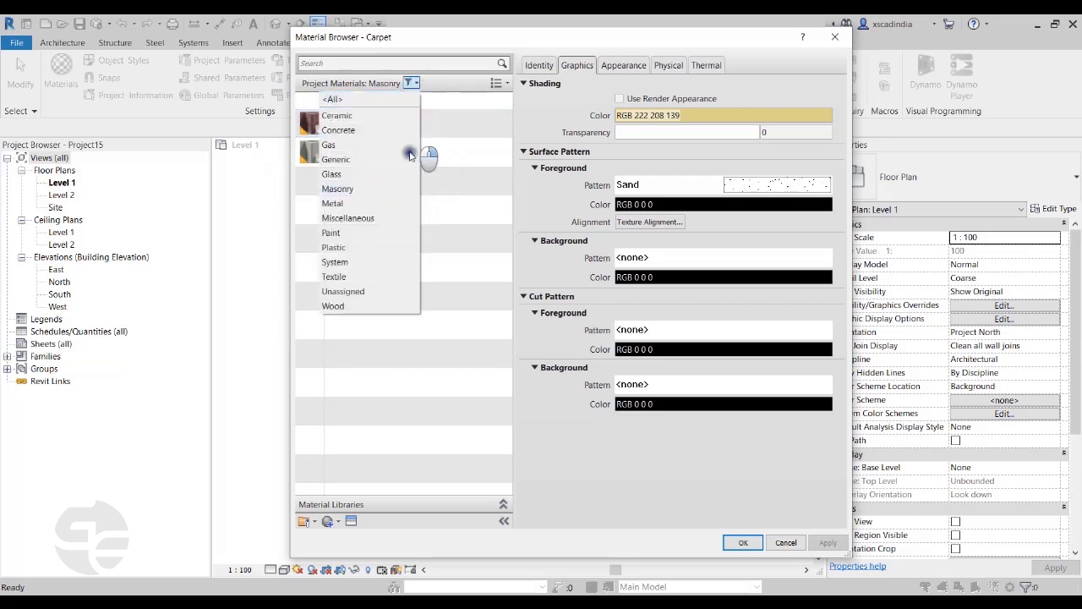
pyautogui.click(400, 233)
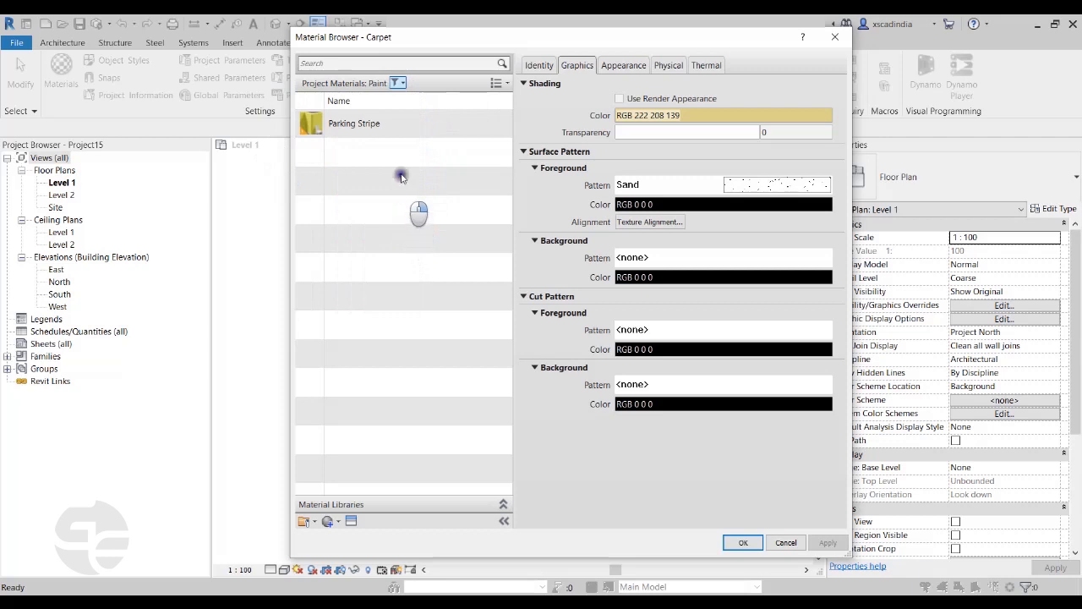
pyautogui.click(398, 83)
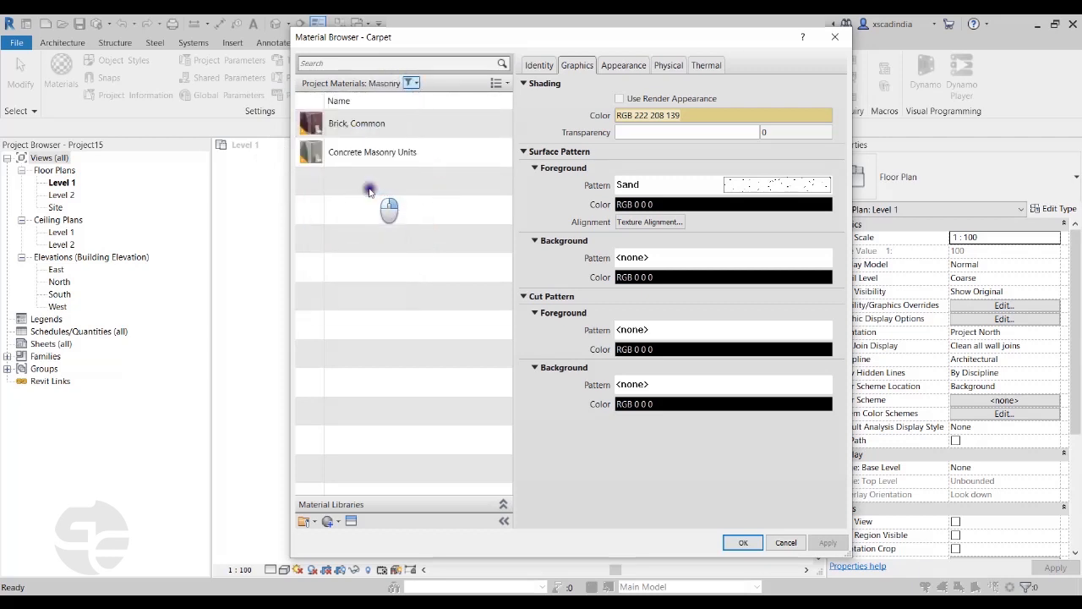
pyautogui.click(369, 189)
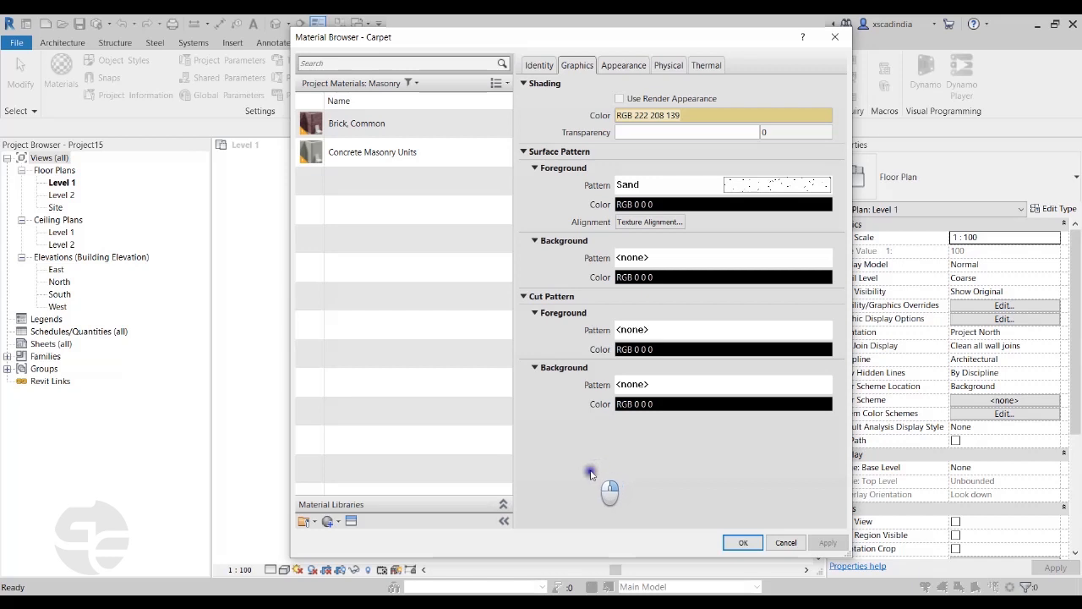
# Show the Carpet material's appearance settings, open the Asset Browser to replace its asset, and expand the Appearance Library categories
pyautogui.click(614, 68)
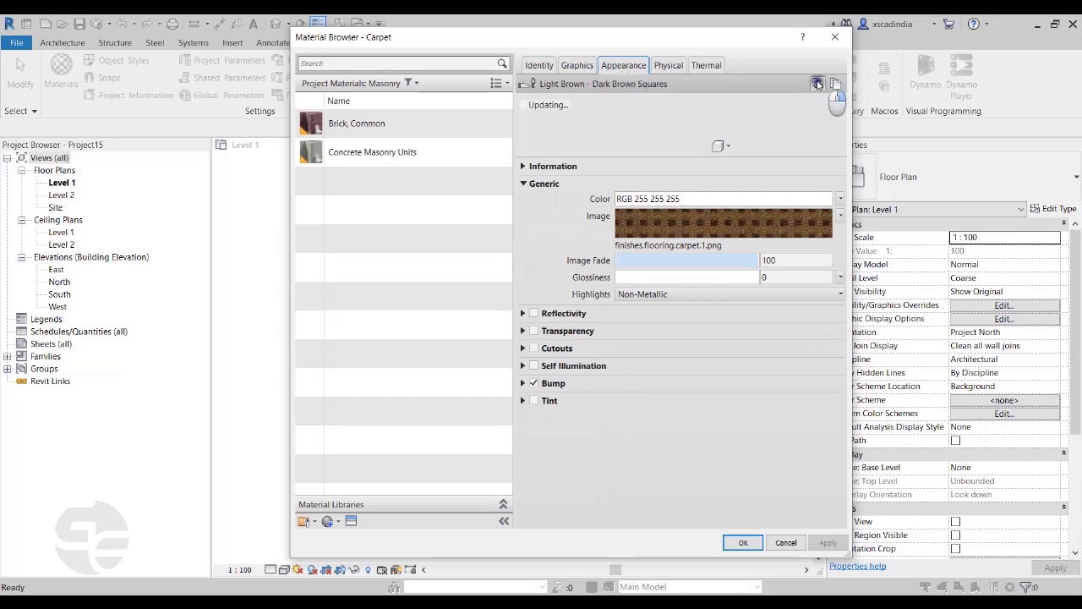
pyautogui.click(817, 83)
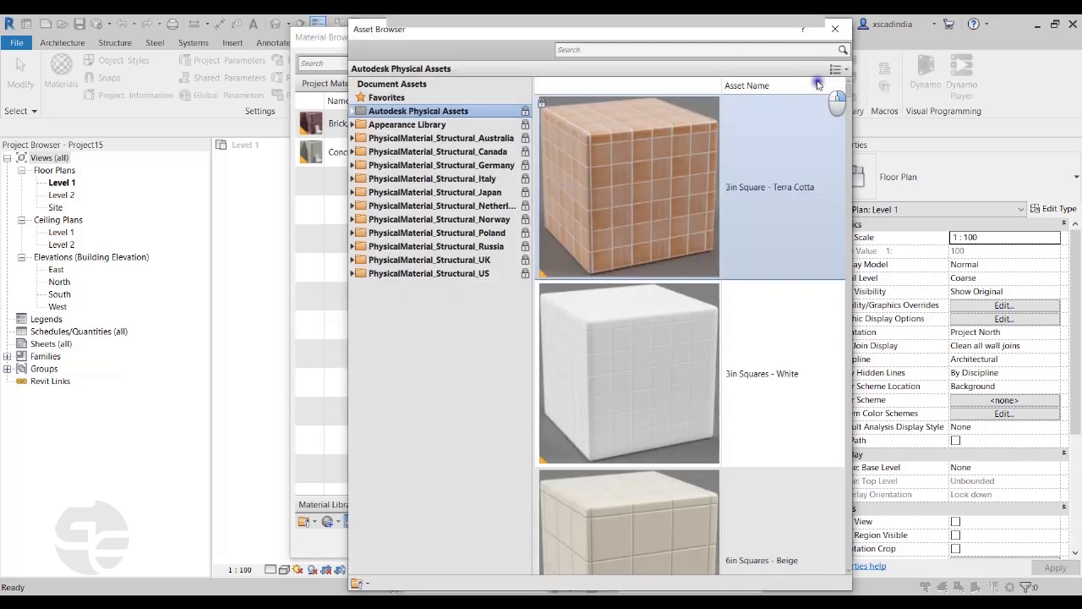
pyautogui.moveTo(533, 33); pyautogui.dragTo(488, 32)
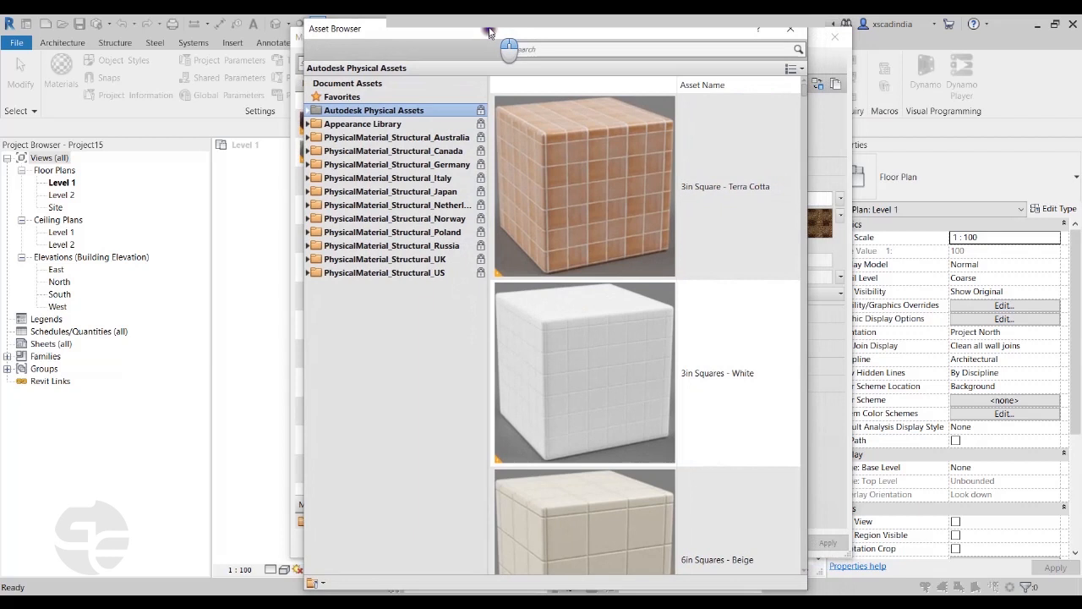
pyautogui.click(307, 124)
pyautogui.click(314, 164)
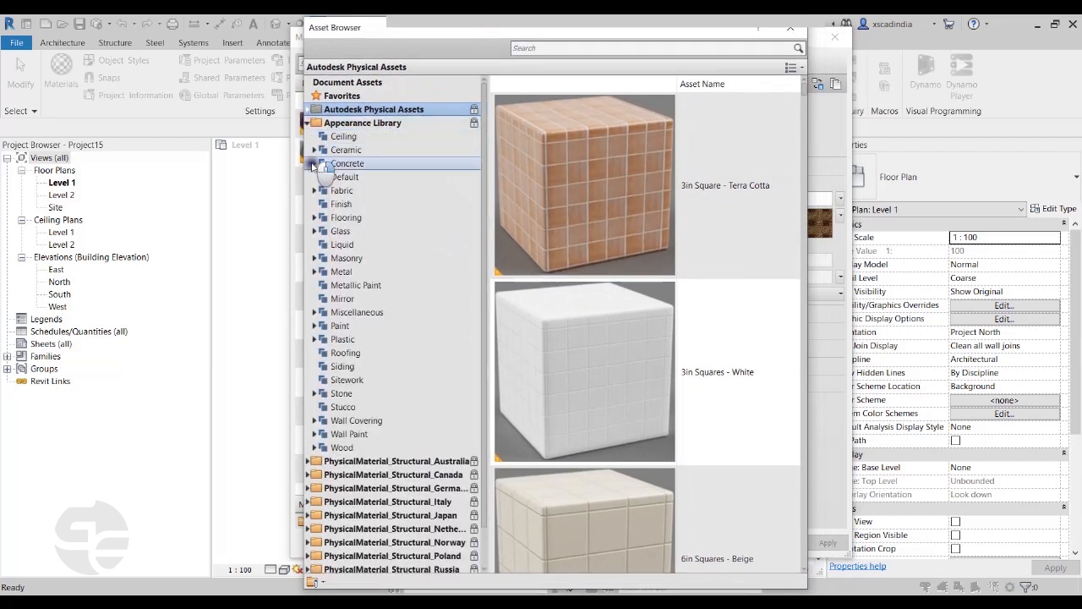
pyautogui.click(370, 177)
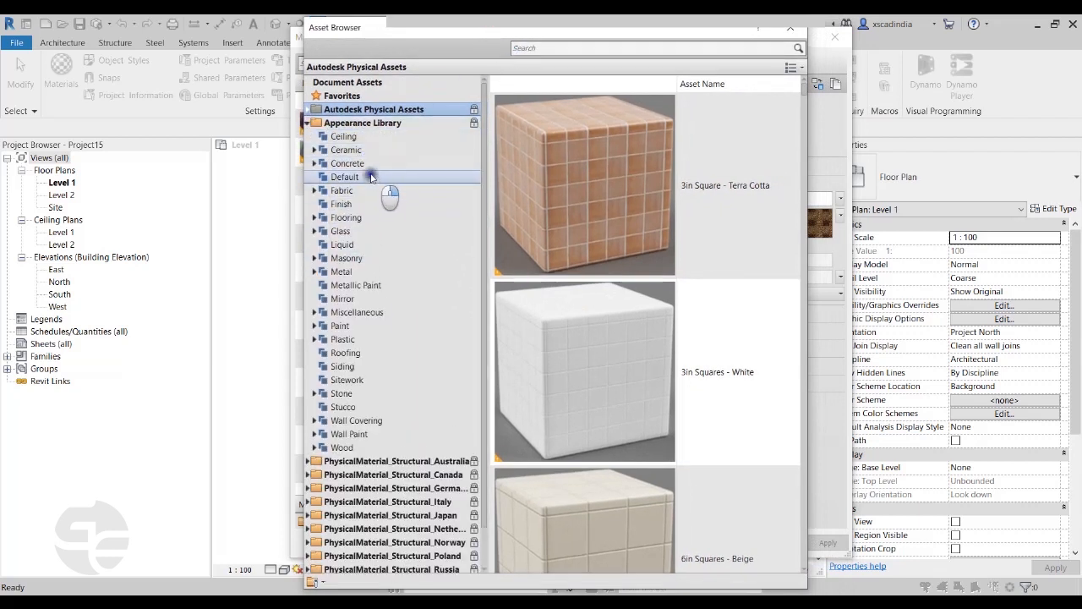
# Examine the 3in Square - Terra Cotta and 3in Squares - White asset thumbnails
pyautogui.click(616, 362)
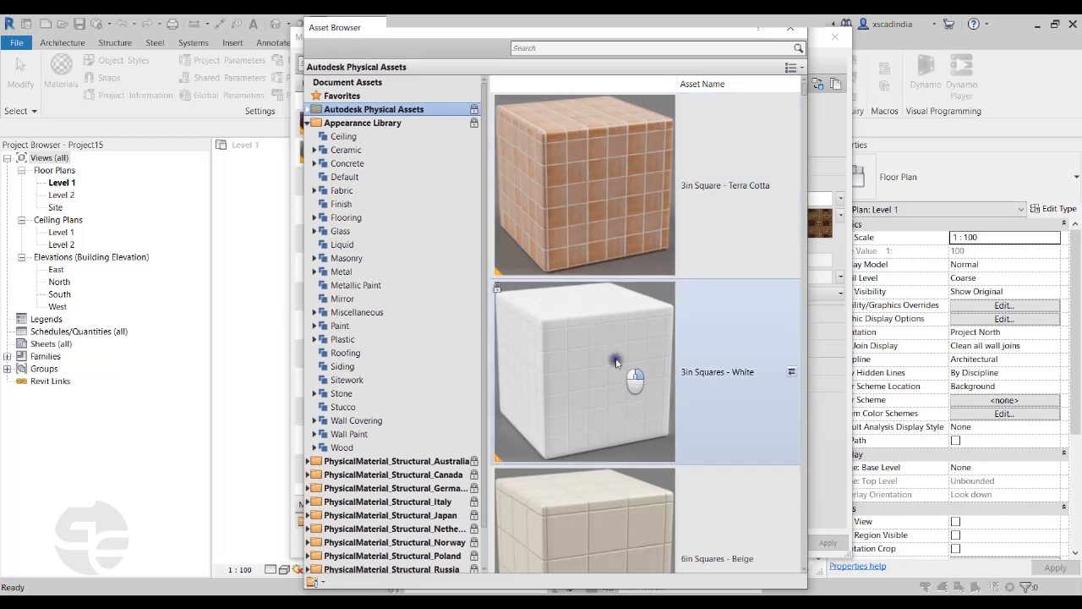
pyautogui.click(584, 181)
pyautogui.click(614, 344)
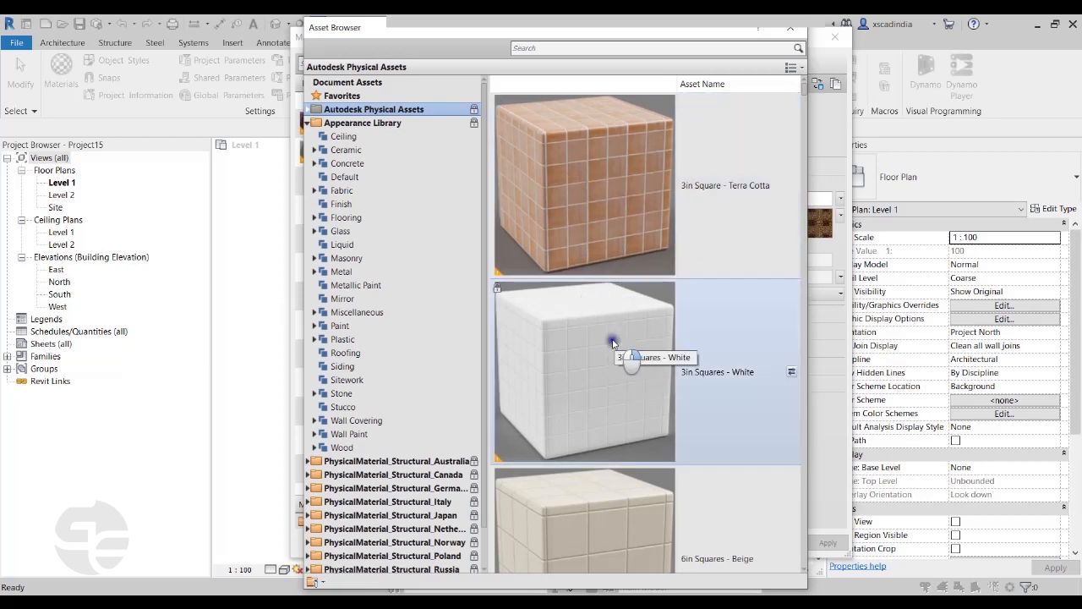
pyautogui.click(633, 220)
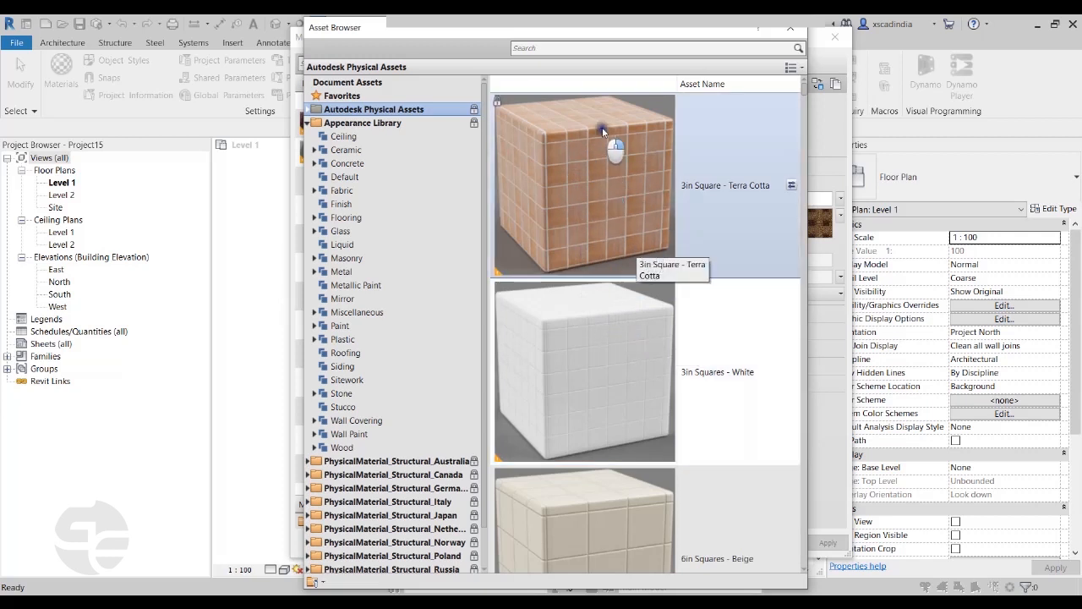
# Set the Asset Browser's thumbnail size to 64 x 64, and restore it to 256 x 256
pyautogui.click(797, 68)
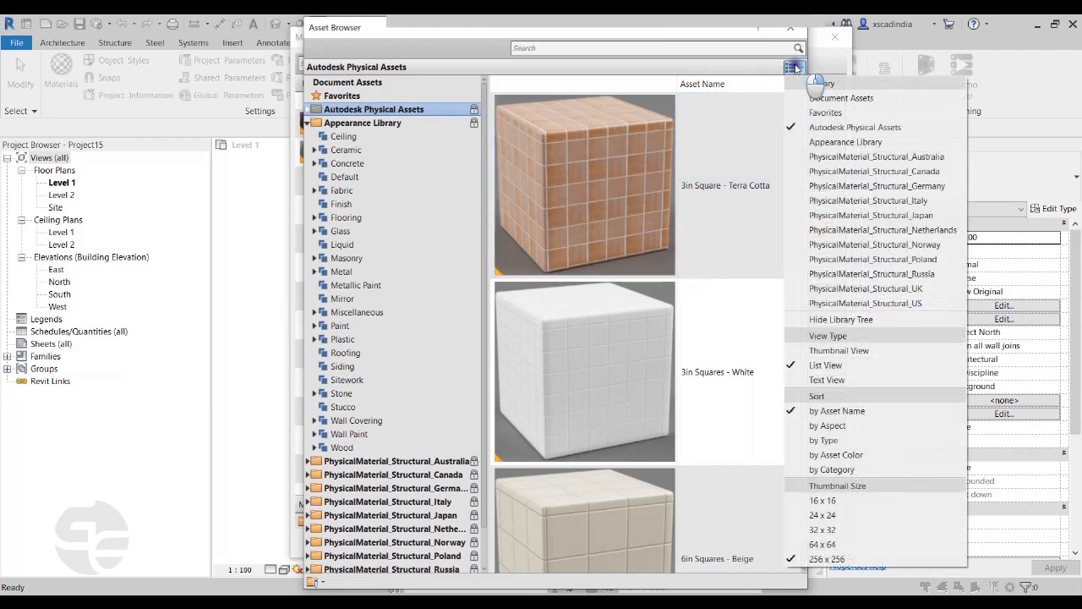
pyautogui.click(865, 545)
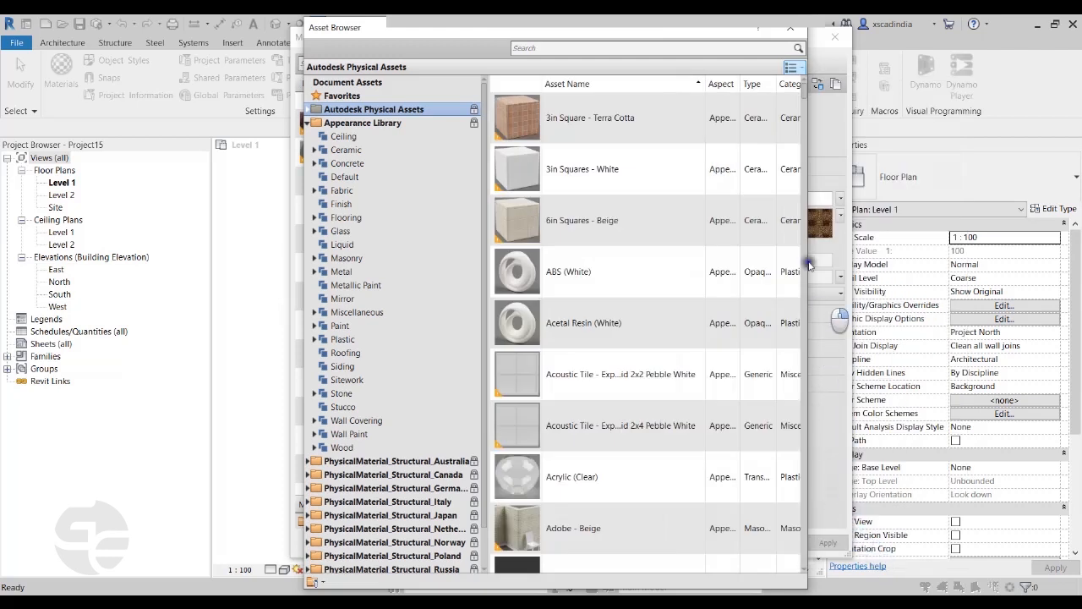
pyautogui.click(793, 68)
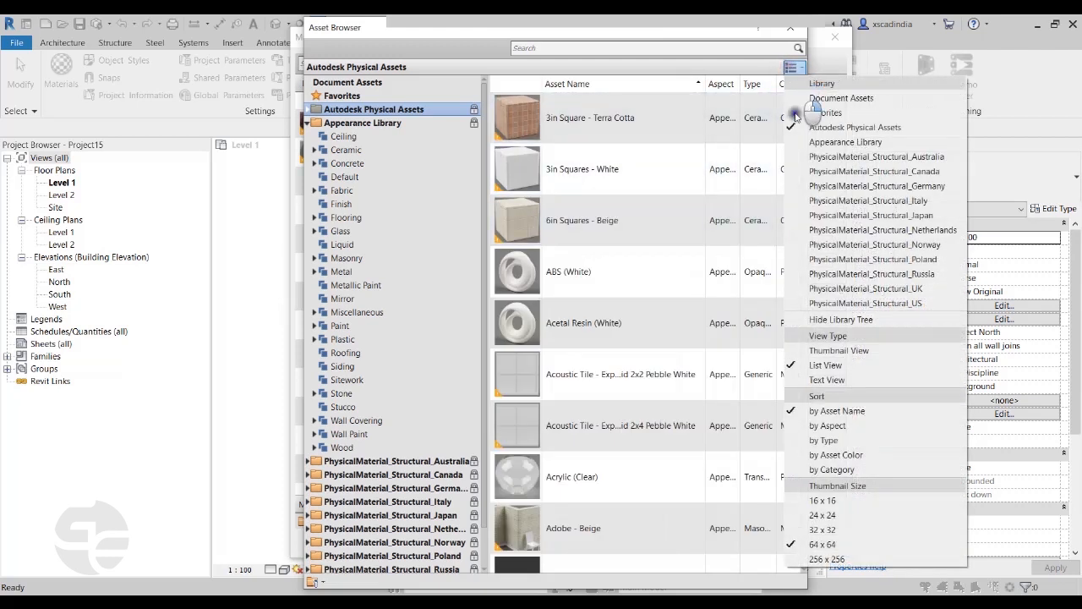
pyautogui.click(863, 556)
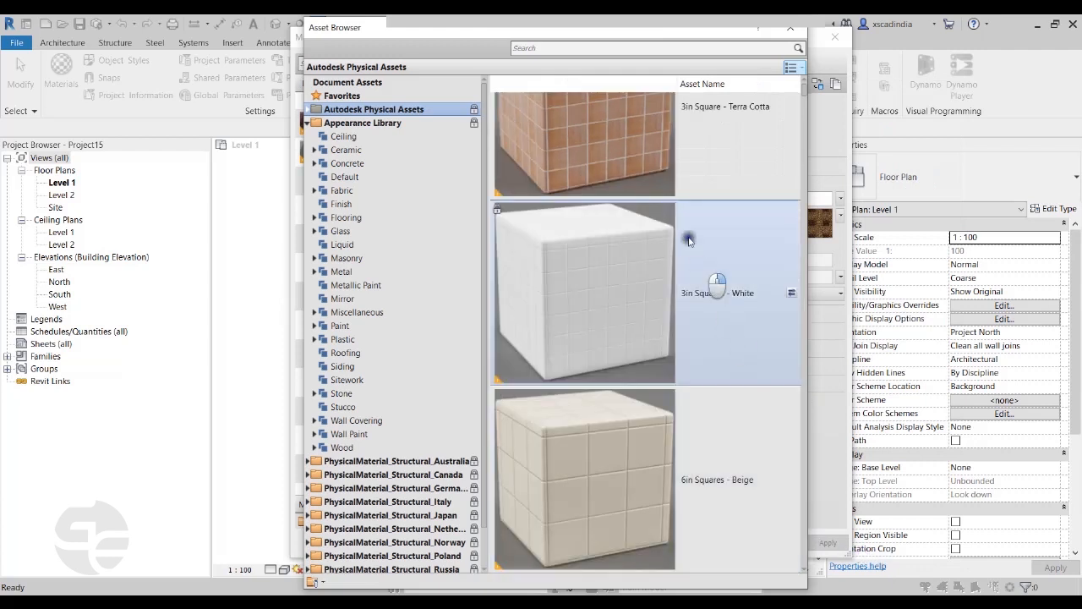
# Look through the asset thumbnails in Autodesk Physical Assets, and close the Asset Browser without replacing the Carpet asset
pyautogui.scroll(-5, 706, 419)
pyautogui.scroll(6, 719, 397)
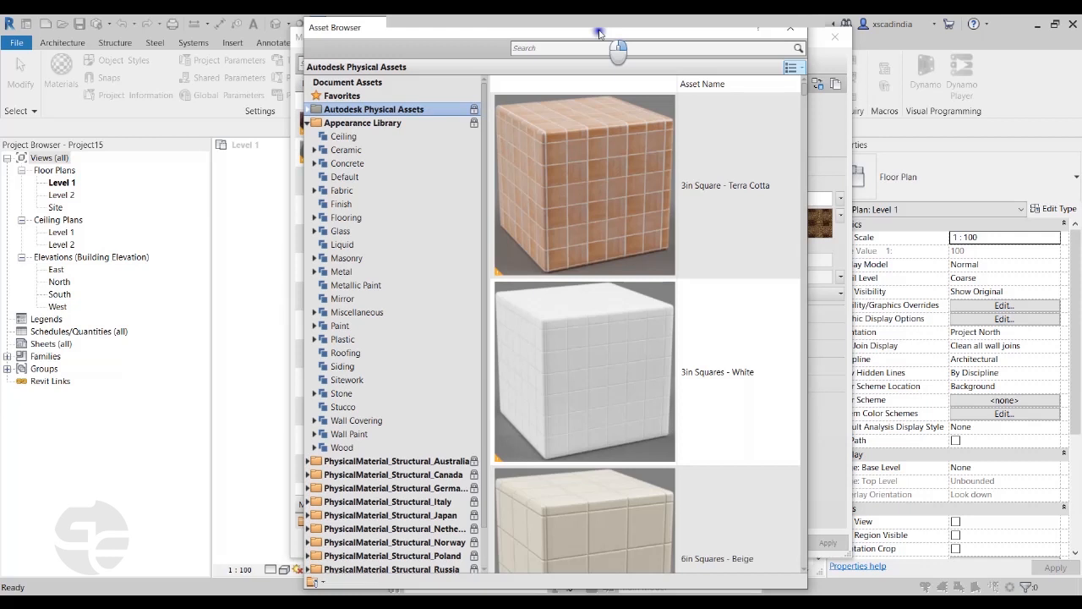
pyautogui.click(791, 28)
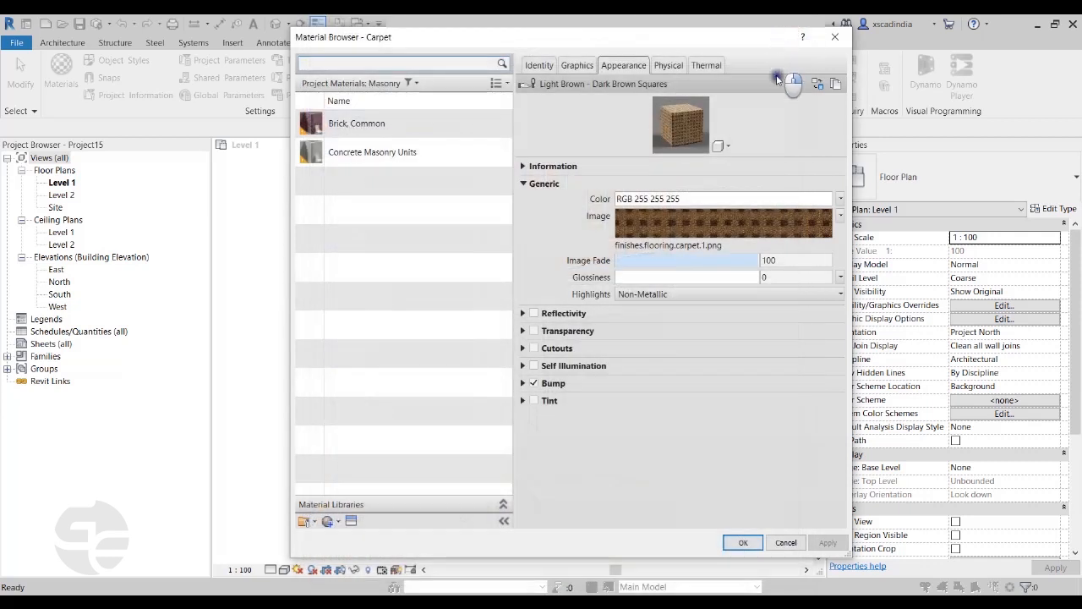
pyautogui.moveTo(526, 36); pyautogui.dragTo(519, 50)
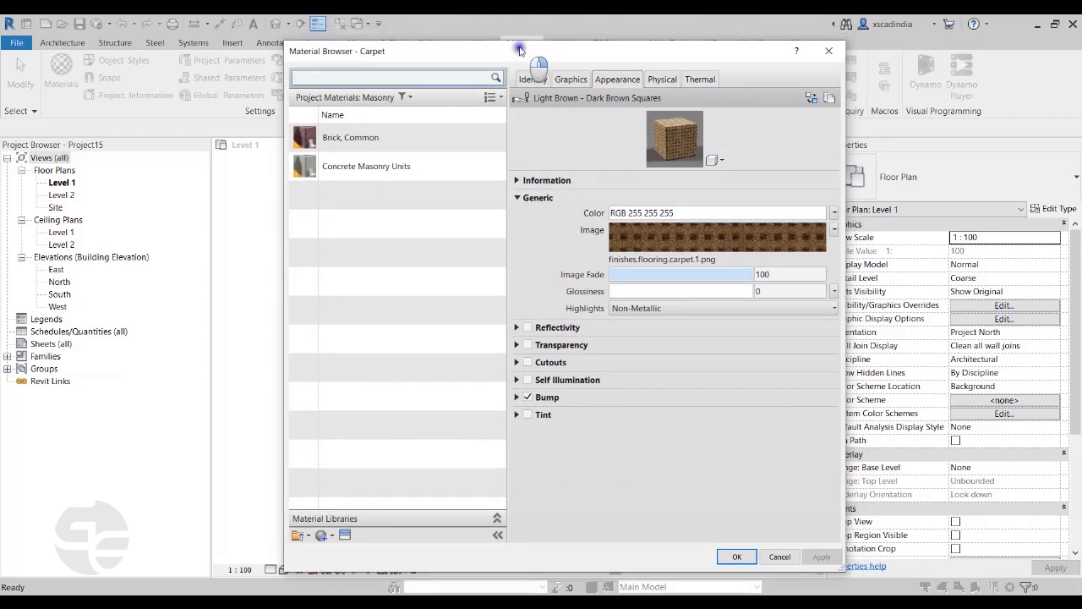